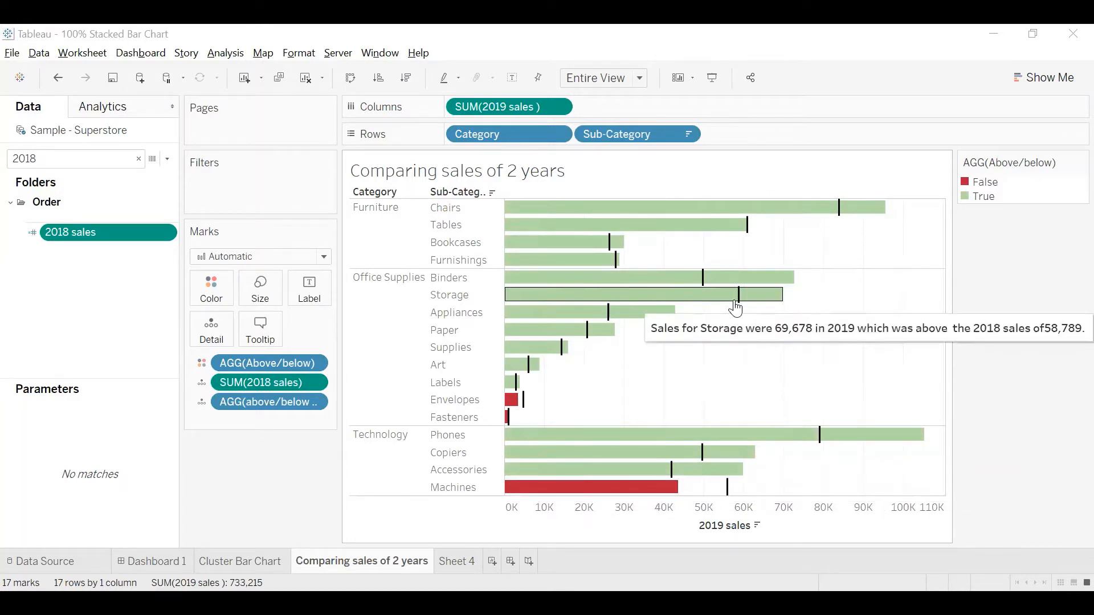
Examine the sales tooltips on several bars of the finished two-year comparison chart, including Storage and Envelopes.
mouse_move(740, 307)
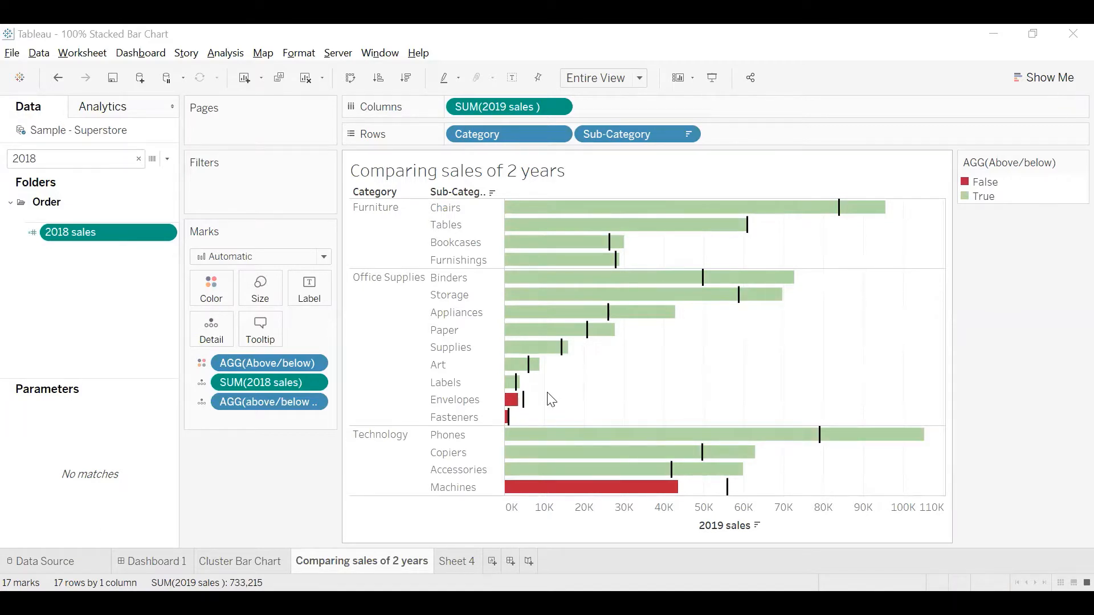
mouse_move(516, 485)
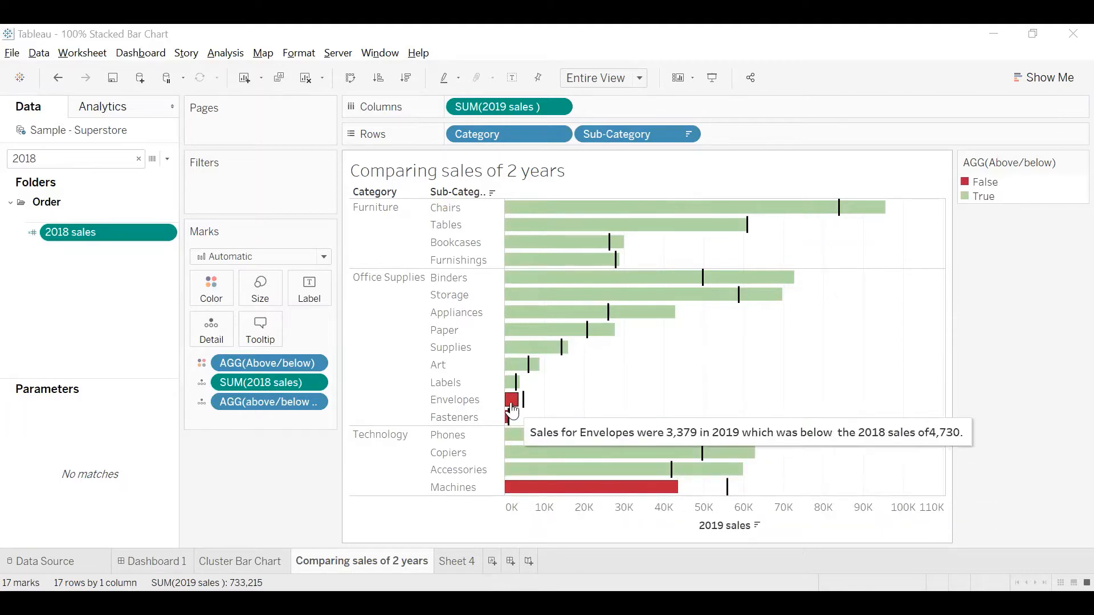
mouse_move(524, 402)
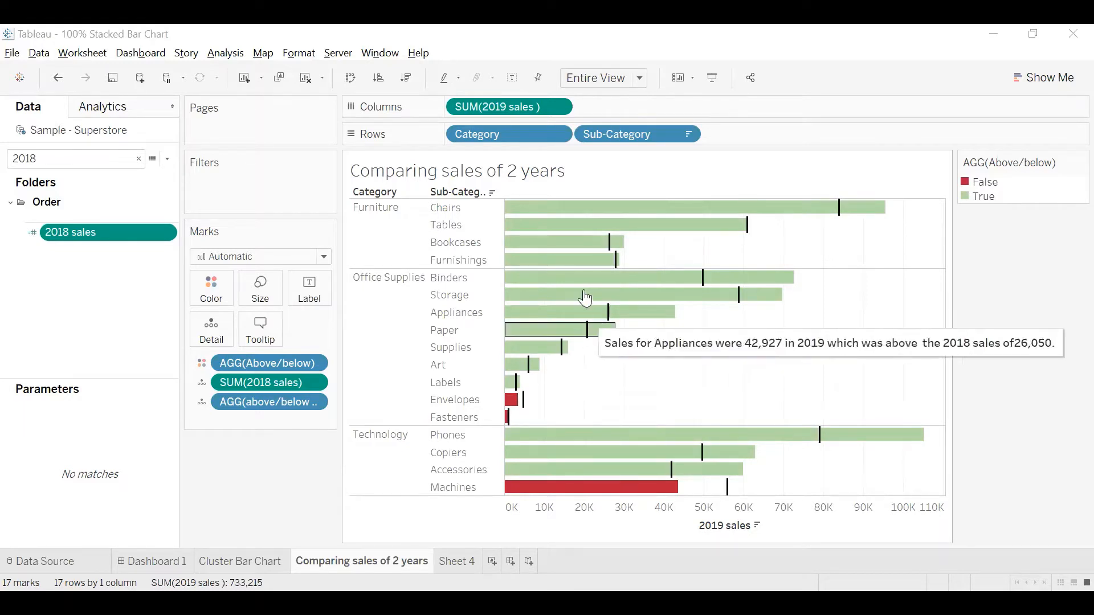
mouse_move(575, 277)
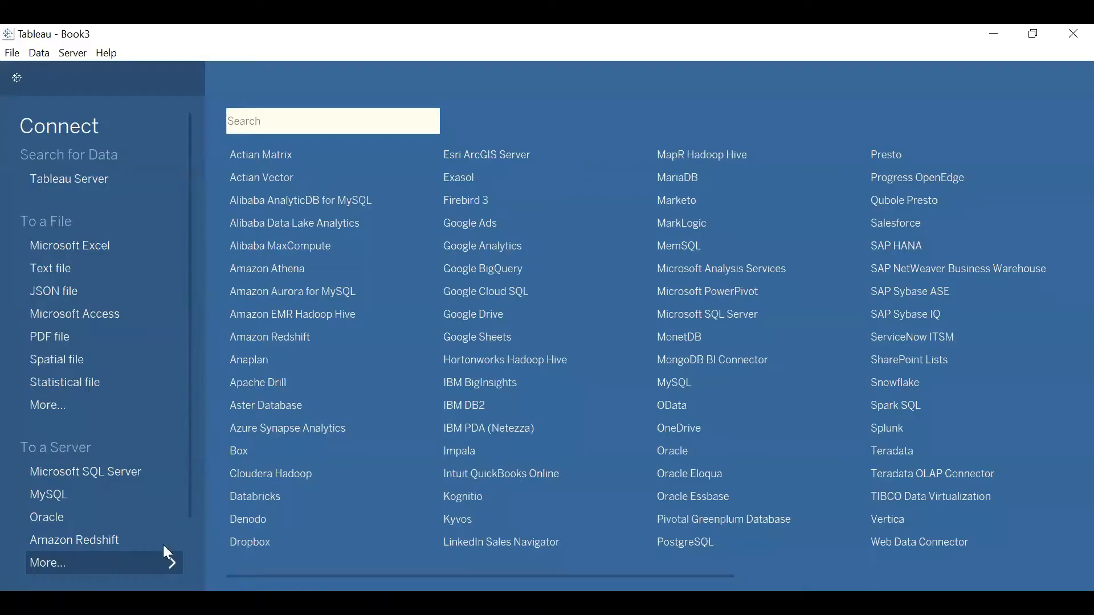
Connect the new workbook to the saved data source Sample - Superstore.
drag(190, 485, 172, 333)
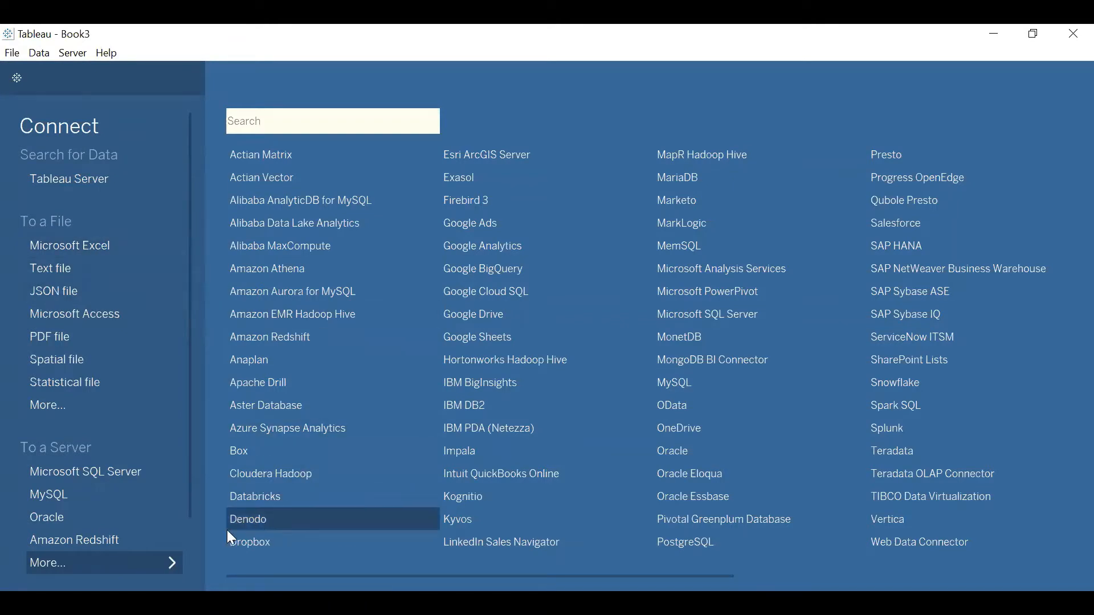
scroll(191, 548, down, 2)
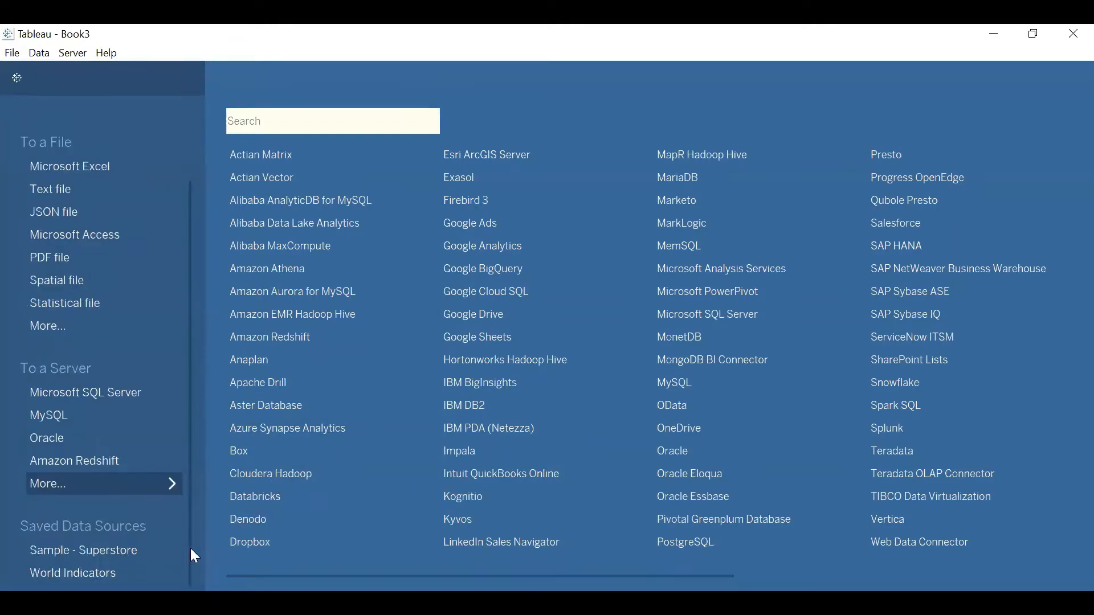
click(135, 550)
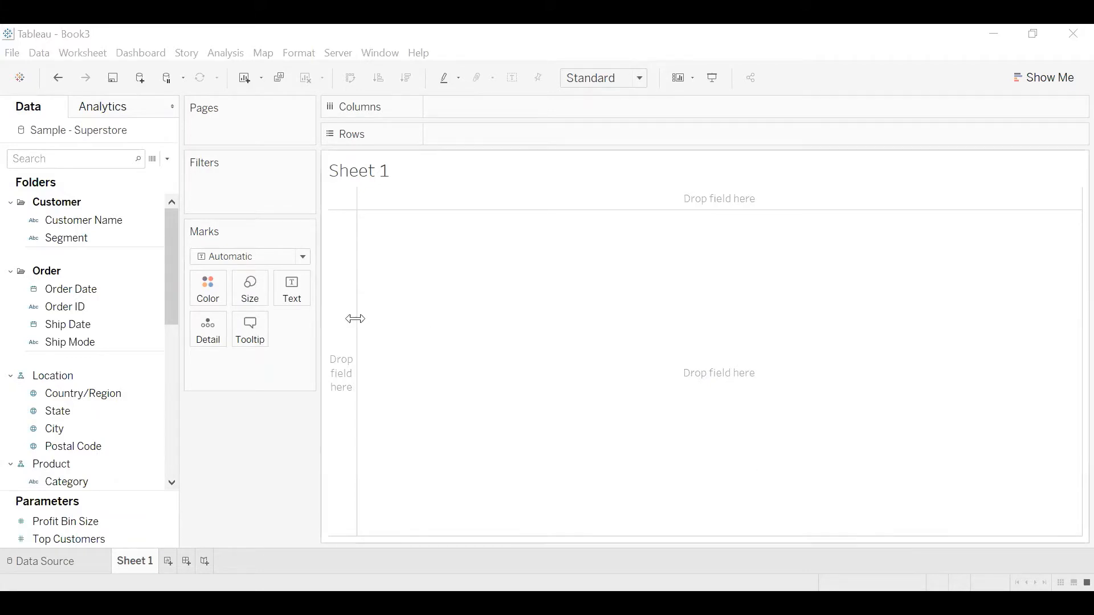
Search the fields for "order" and examine the years available for an Order Date filter, without applying it.
click(37, 166)
text(order)
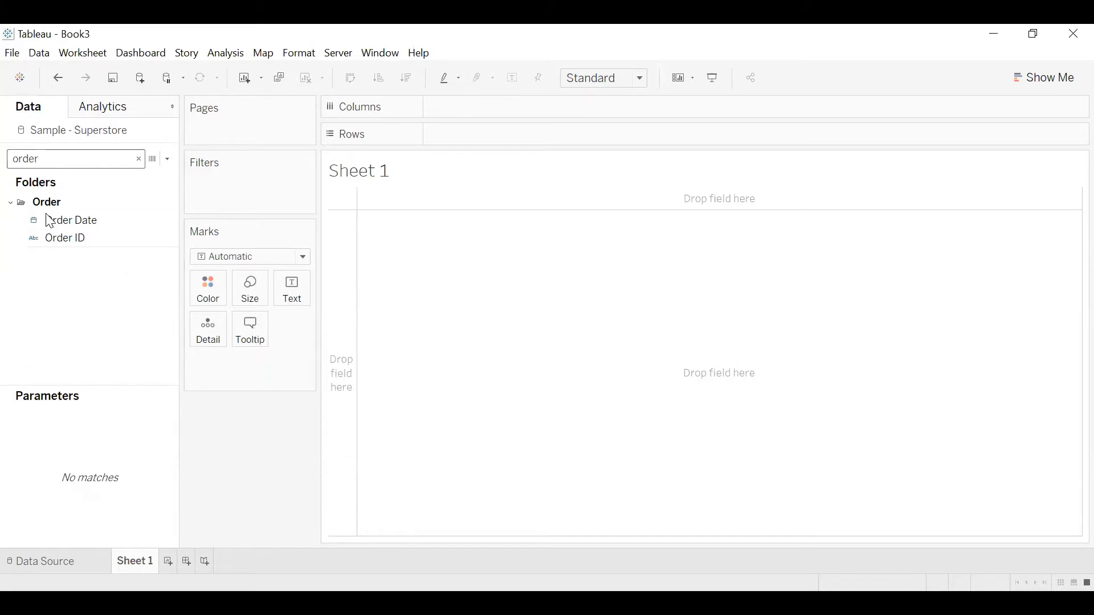
drag(46, 218, 191, 174)
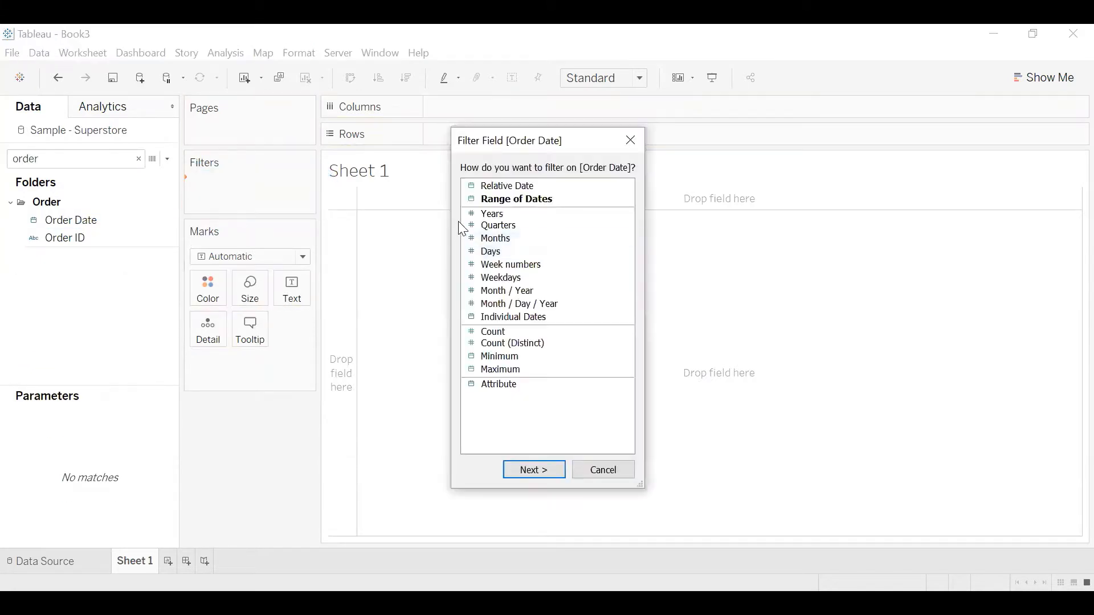
click(490, 214)
click(534, 470)
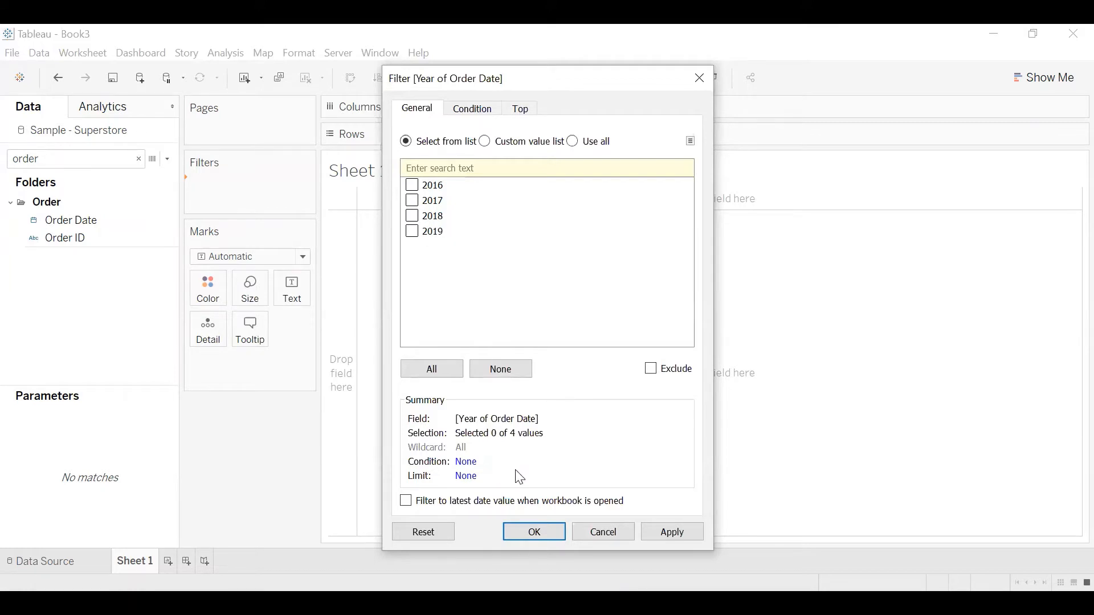
click(605, 532)
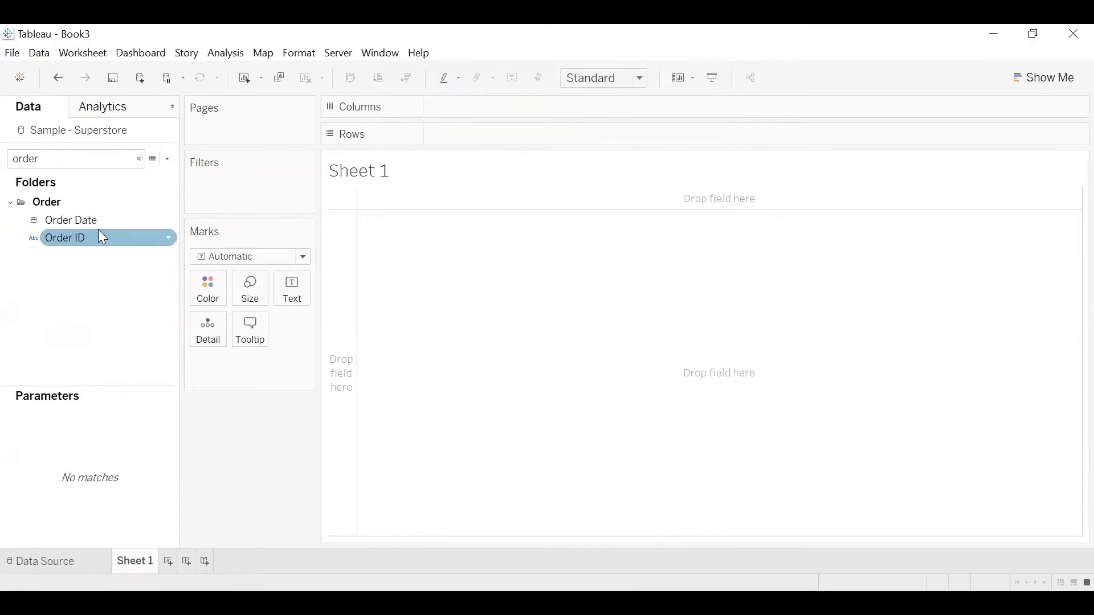
Create a calculated field from Order Date and name it 2019 Sales.
right_click(66, 216)
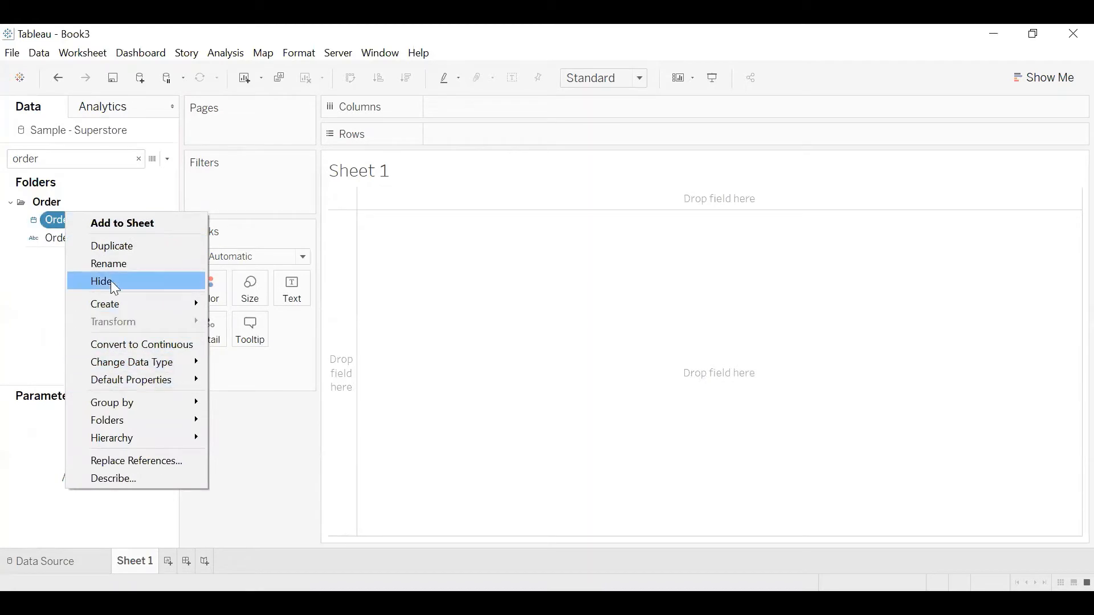
mouse_move(154, 304)
click(255, 311)
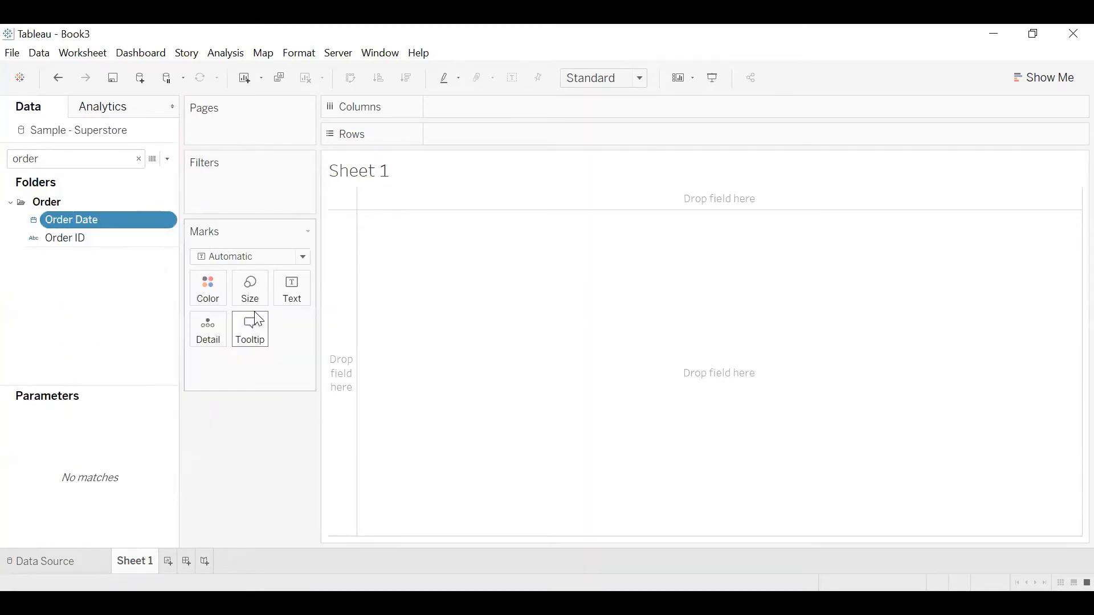
key(BackSpace)
text(2019 Sales)
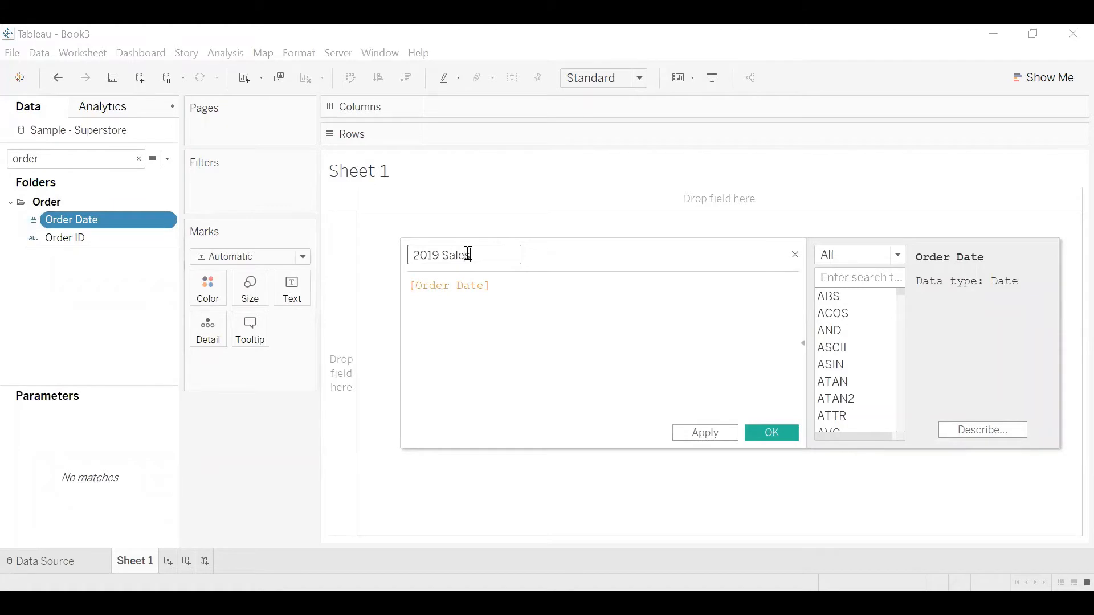
Start the 2019 Sales formula with the condition IF YEAR([Order Date])=2019.
click(412, 285)
text(IF ye)
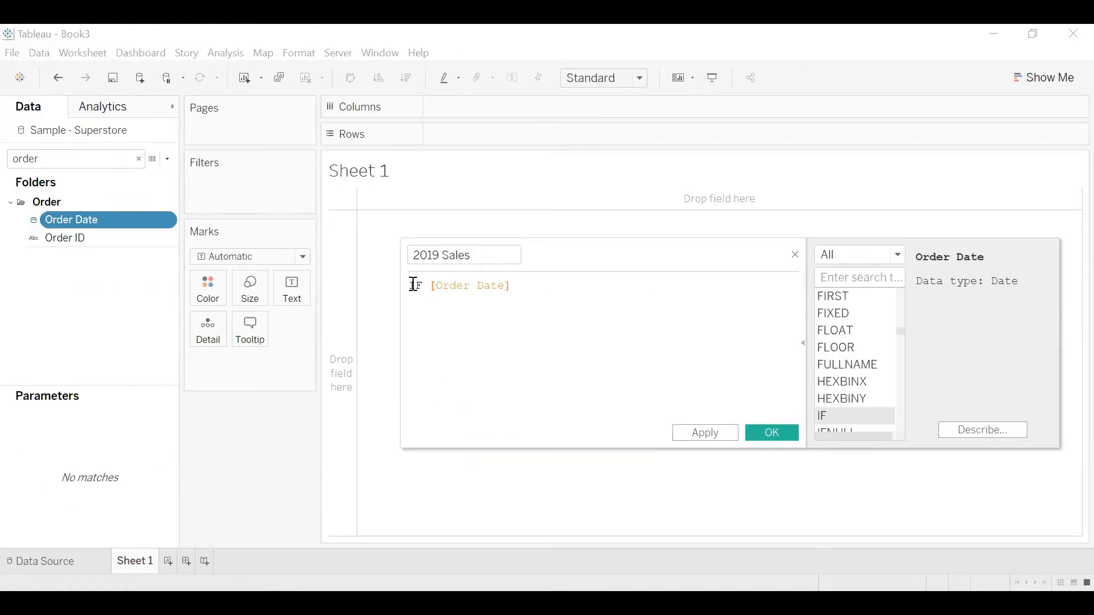
key(Return)
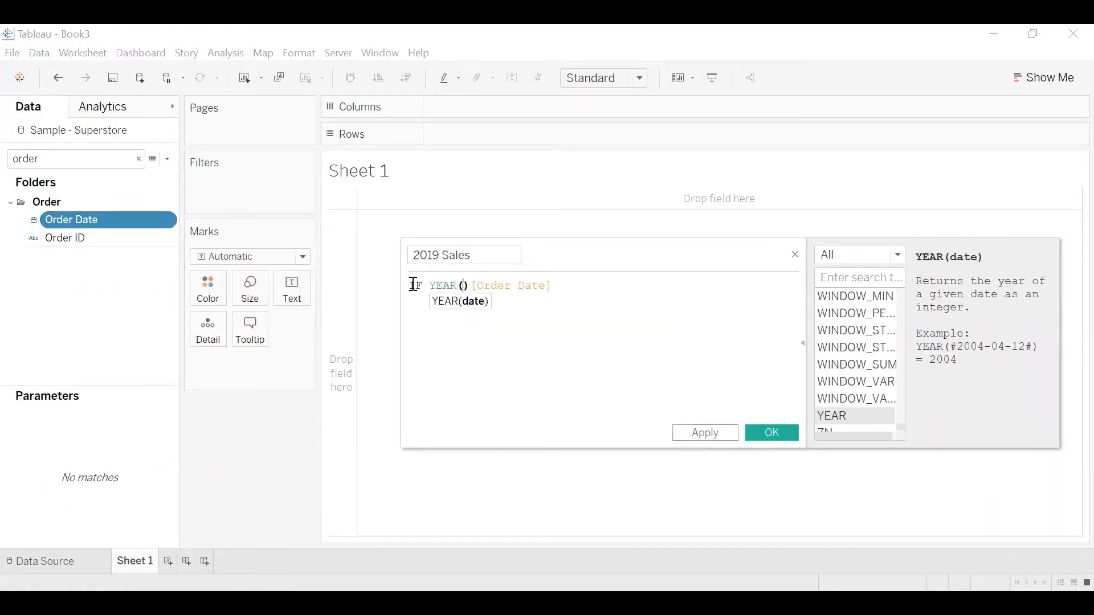
key(Delete)
key(End)
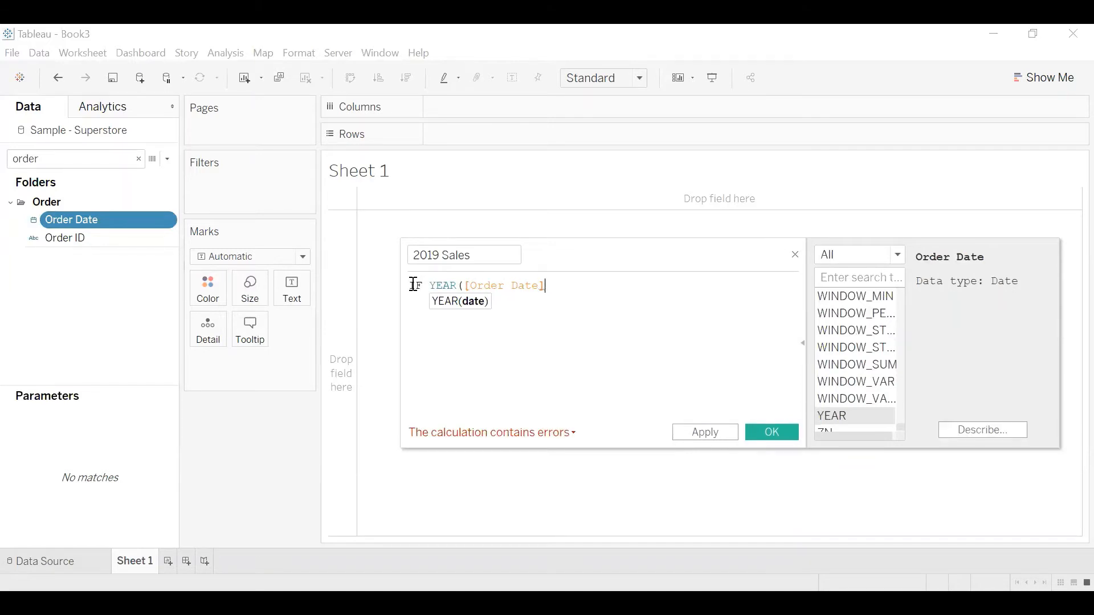
text()=201)
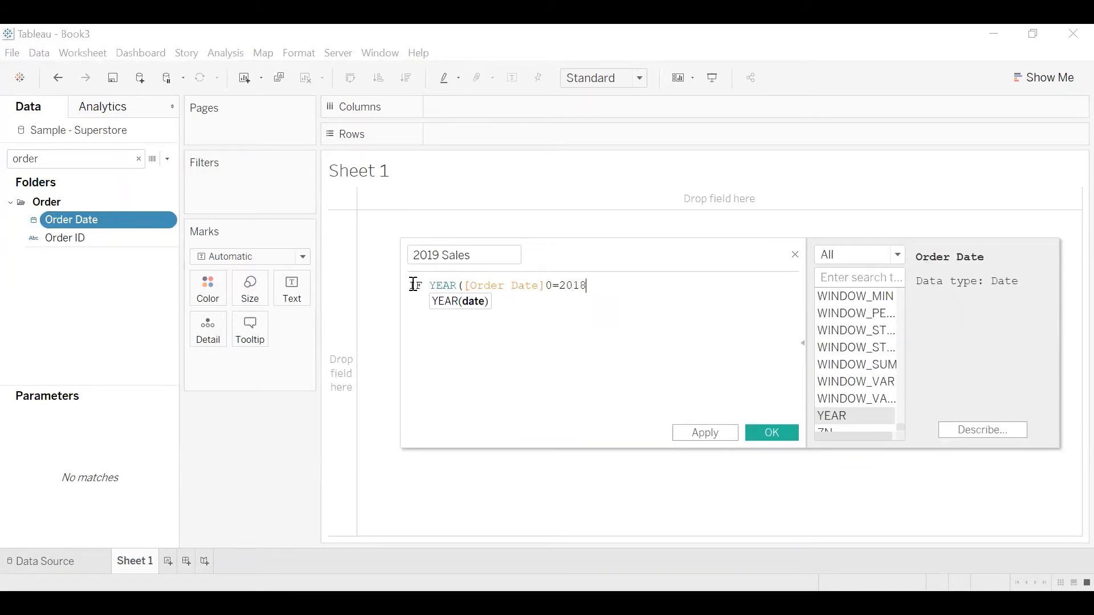
text(9)
key(Left)
key(Left)
key(Left)
key(Left)
key(Left)
key(BackSpace)
text())
key(End)
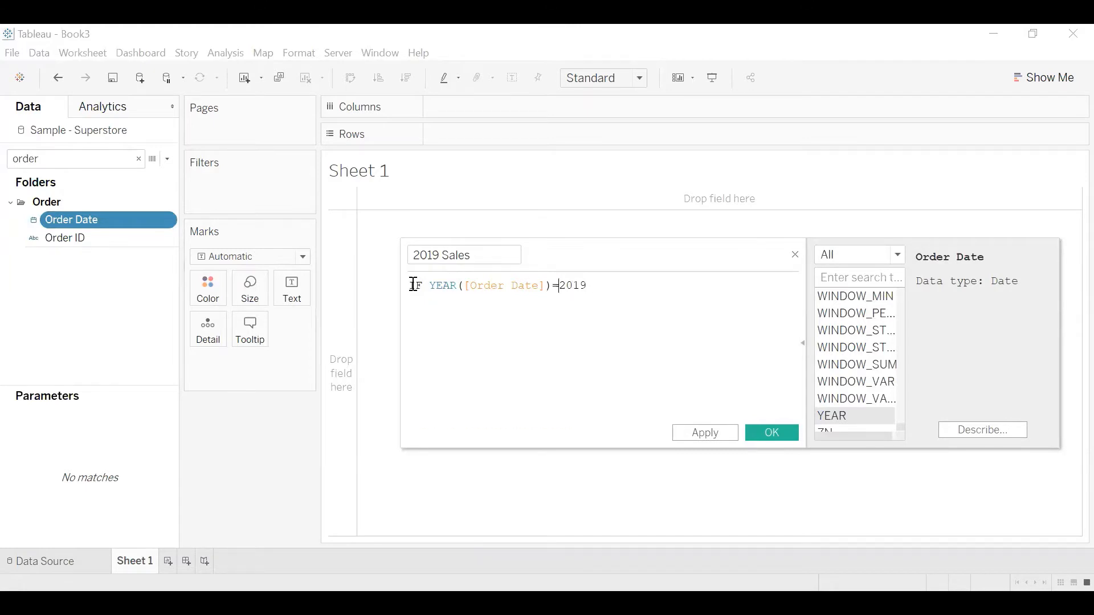
Complete the 2019 Sales formula with THEN [Sales] END and save the calculated field.
text(THEN)
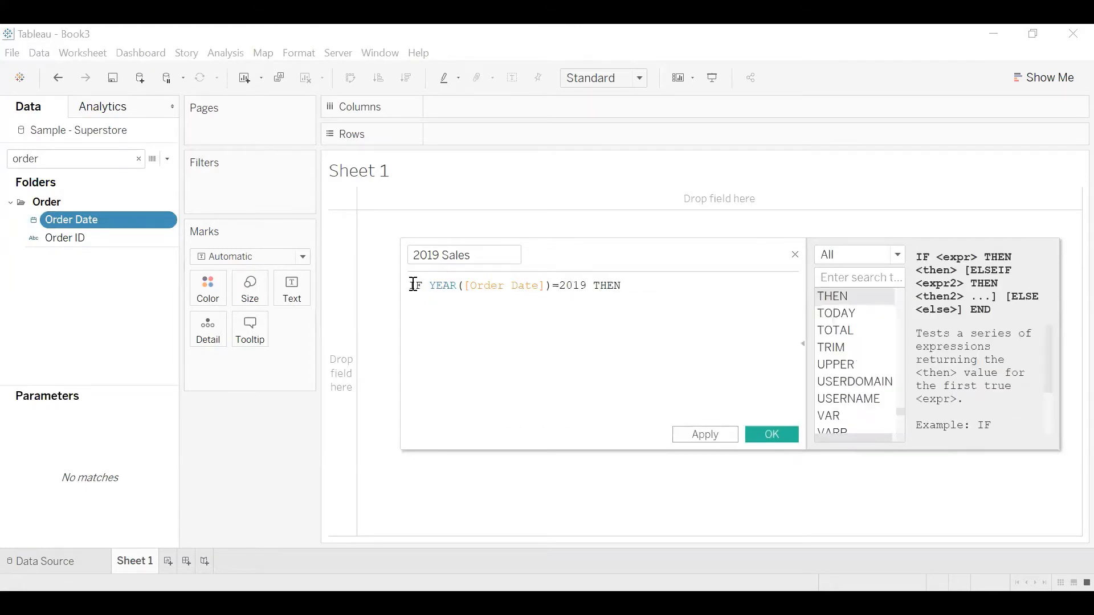
text( [Sales] END)
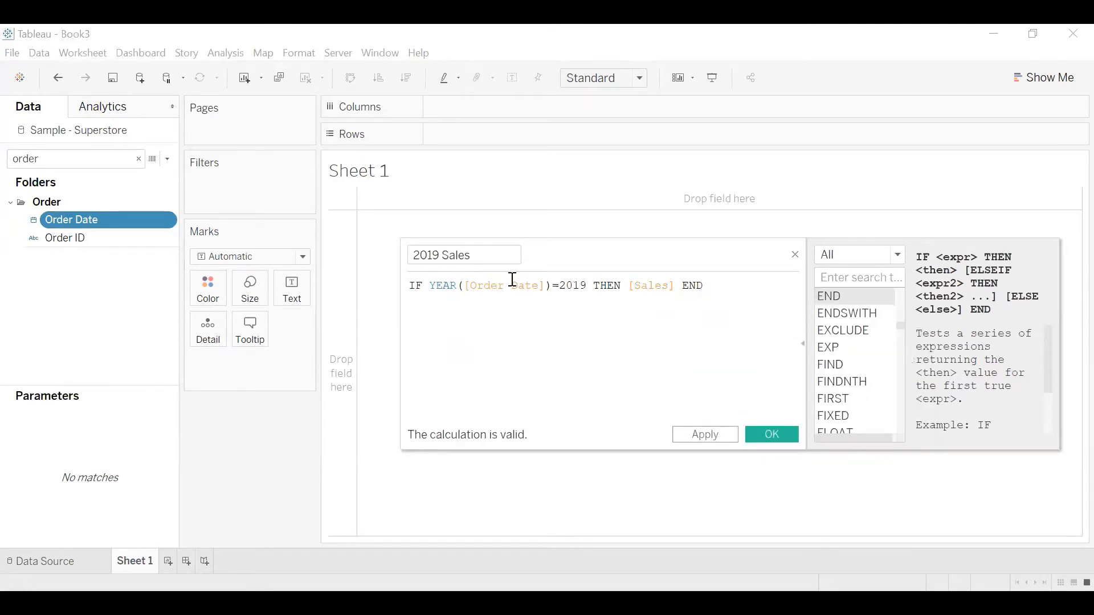
click(558, 286)
click(765, 353)
click(786, 435)
Search the fields for 2019 and duplicate the 2019 Sales calculated field.
double_click(67, 161)
text(201)
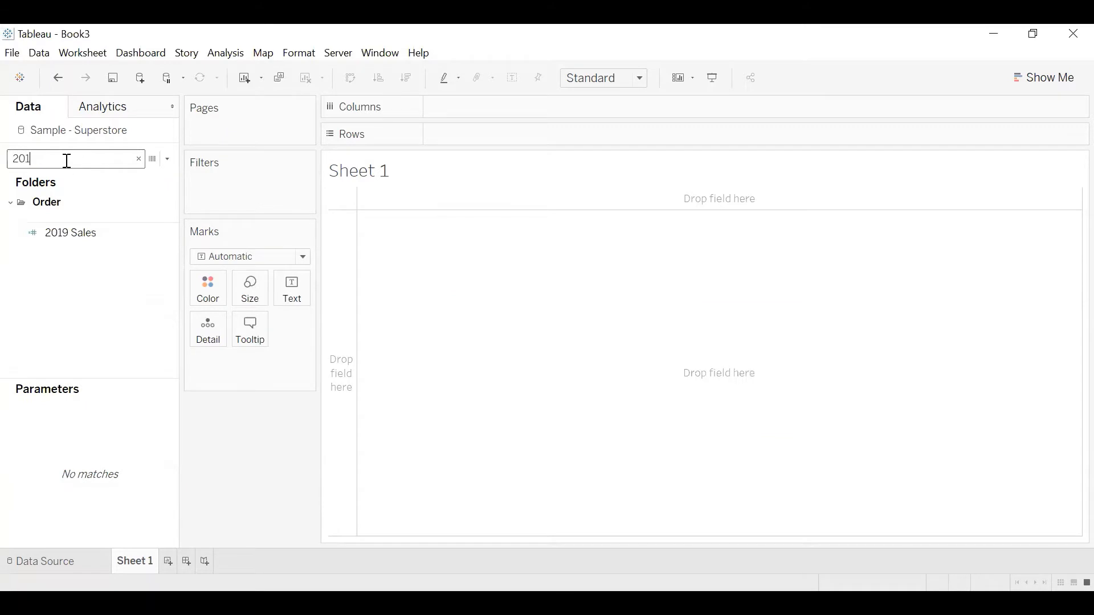
text(9)
click(78, 230)
right_click(77, 230)
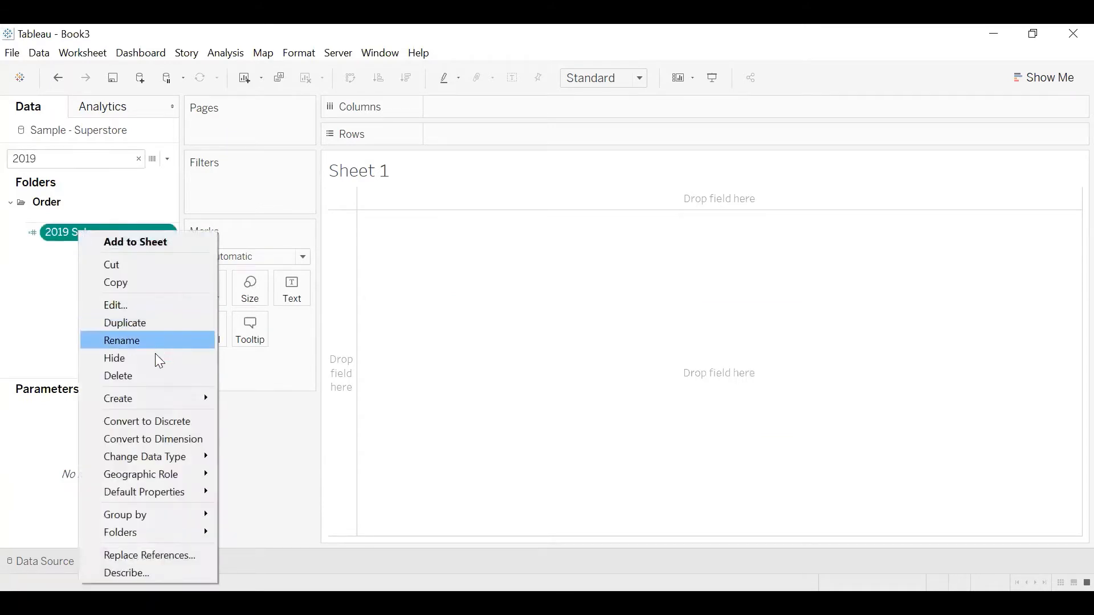
click(133, 326)
Open the duplicated calculated field for editing and rename it 2018 Sales.
right_click(111, 265)
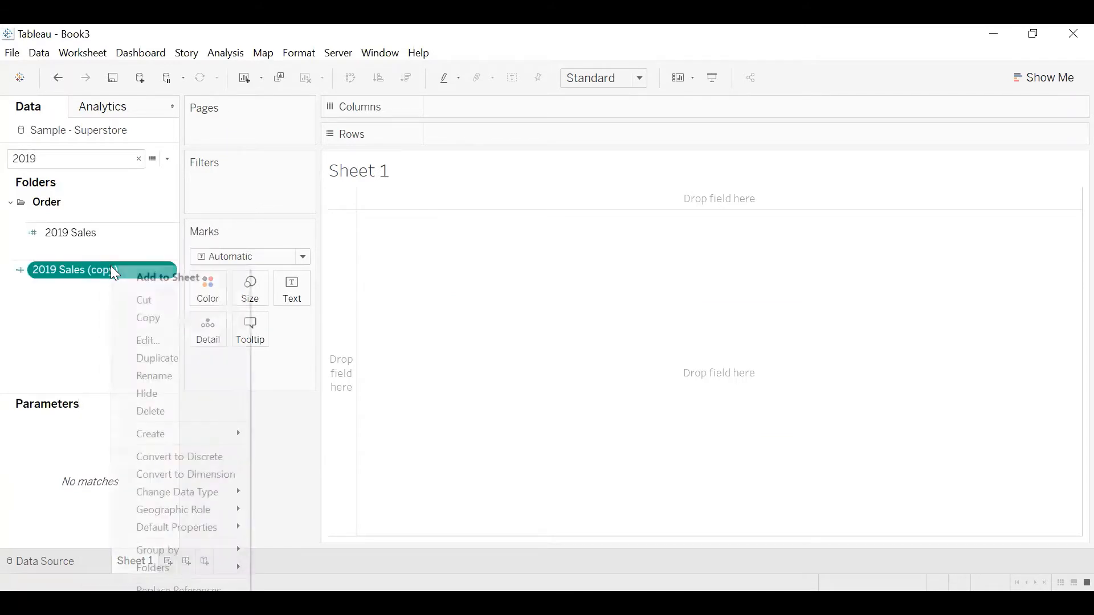
click(160, 344)
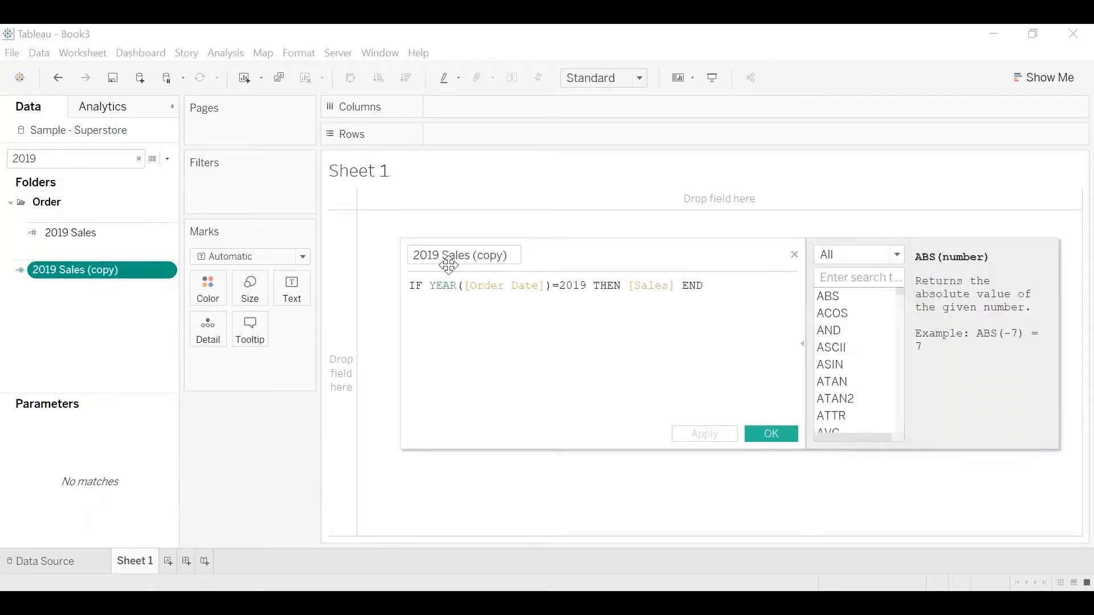
click(439, 261)
key(BackSpace)
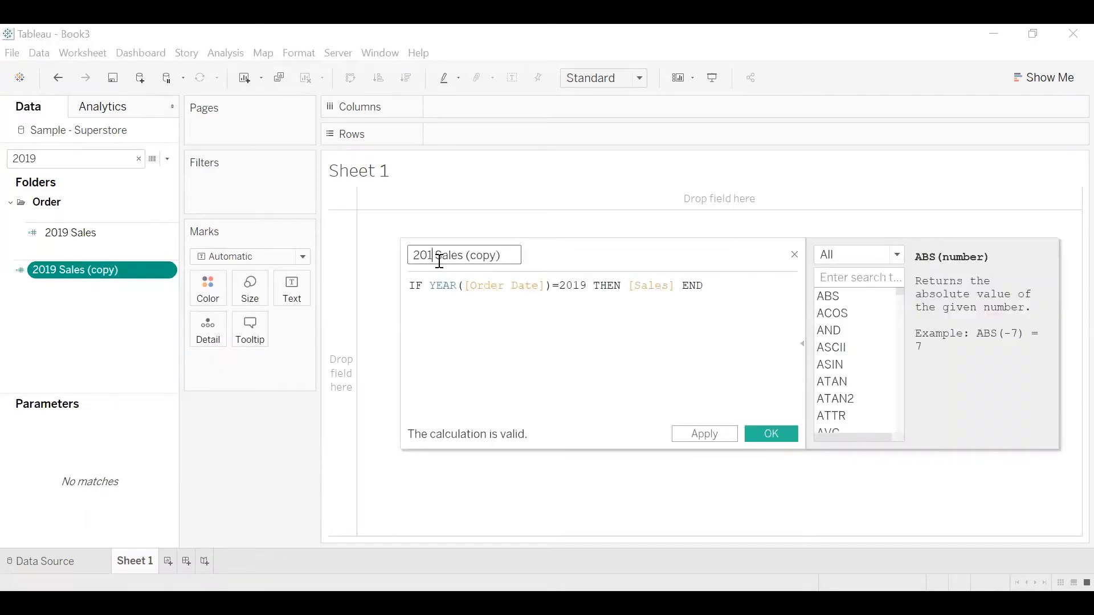
text(8)
key(End)
key(BackSpace)
key(BackSpace)
Set the year in the 2018 Sales formula to 2018 and save the calculated field.
click(581, 285)
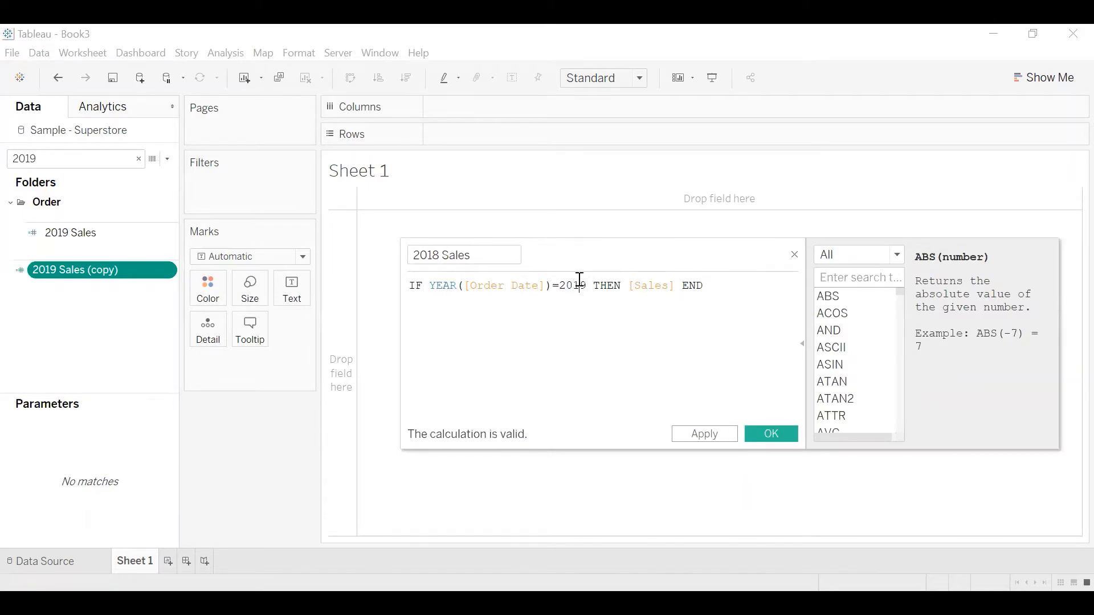
key(BackSpace)
text(8)
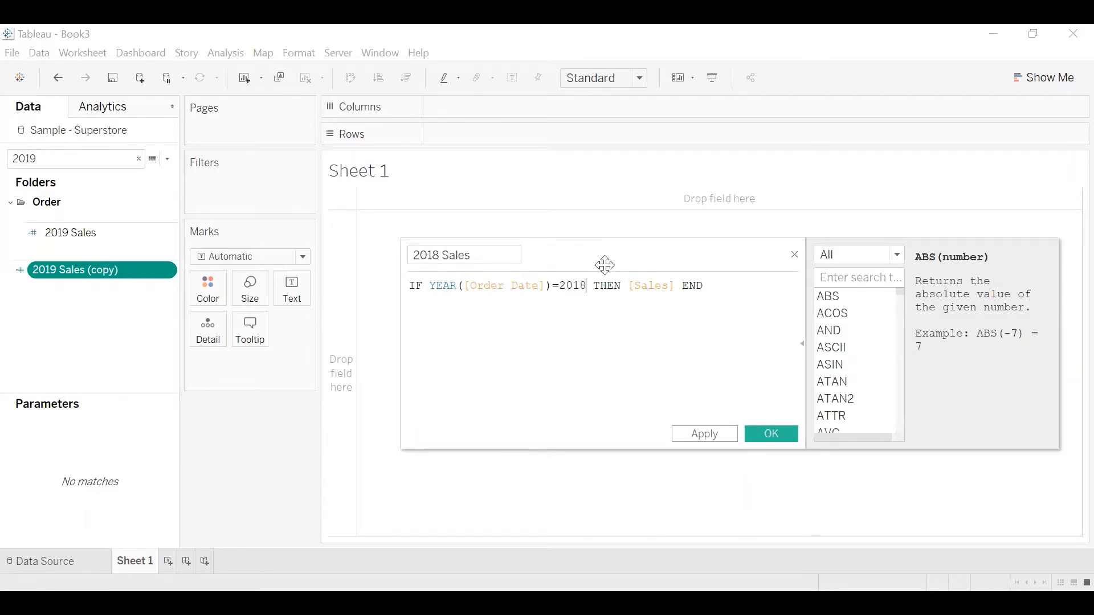
click(768, 432)
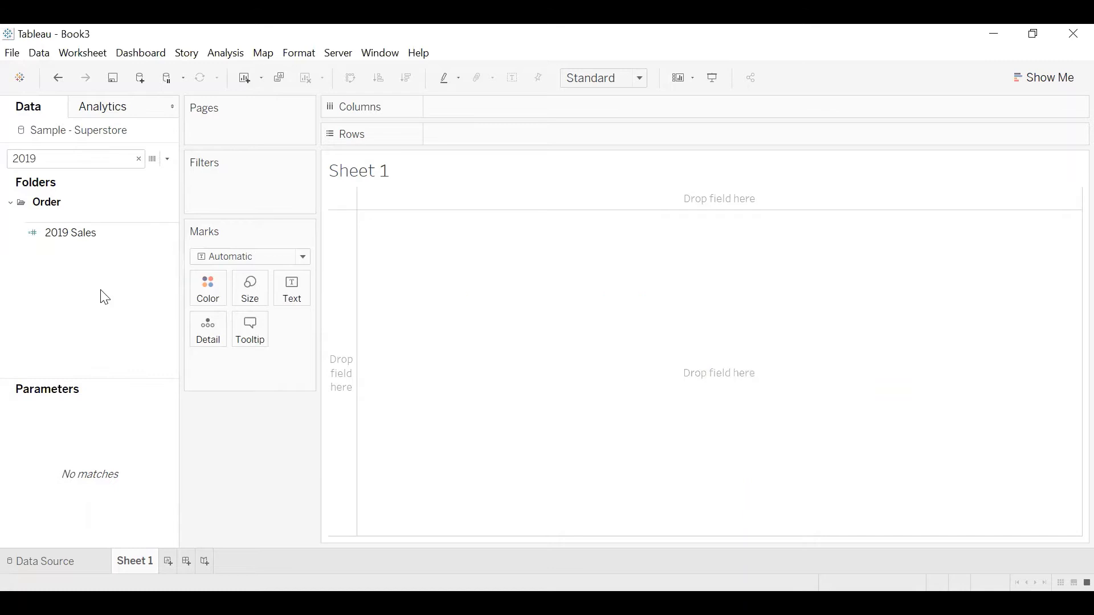
Search the fields for 2018 and select the 2018 Sales field to check that it exists.
click(57, 160)
key(BackSpace)
key(BackSpace)
key(BackSpace)
key(BackSpace)
text(2018)
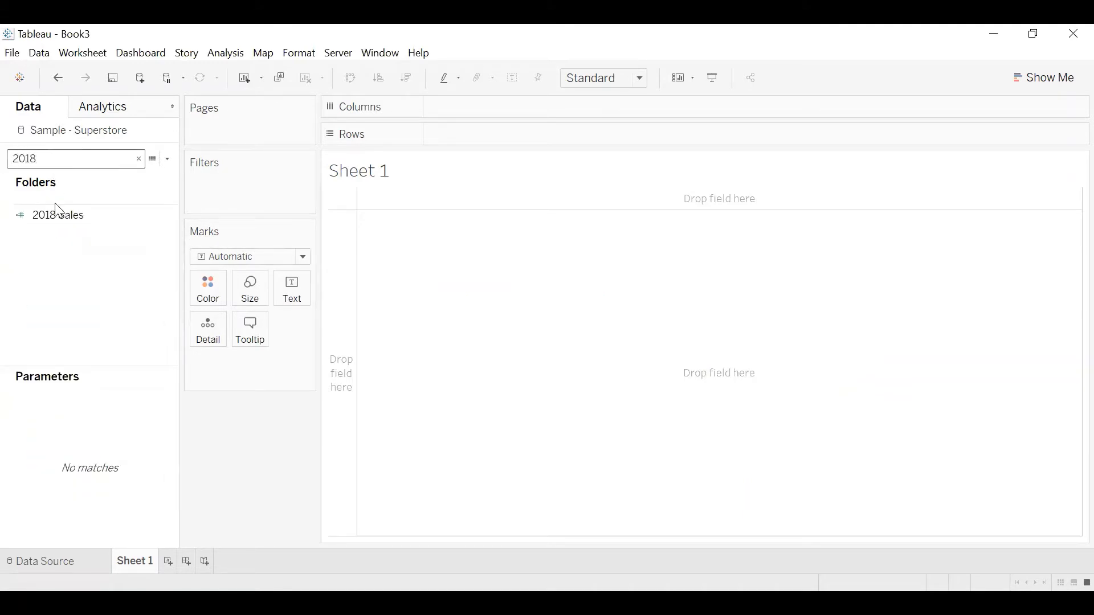
click(60, 222)
Search the fields for 2019 and add 2019 Sales to the sheet.
click(53, 160)
key(BackSpace)
text(9)
double_click(58, 227)
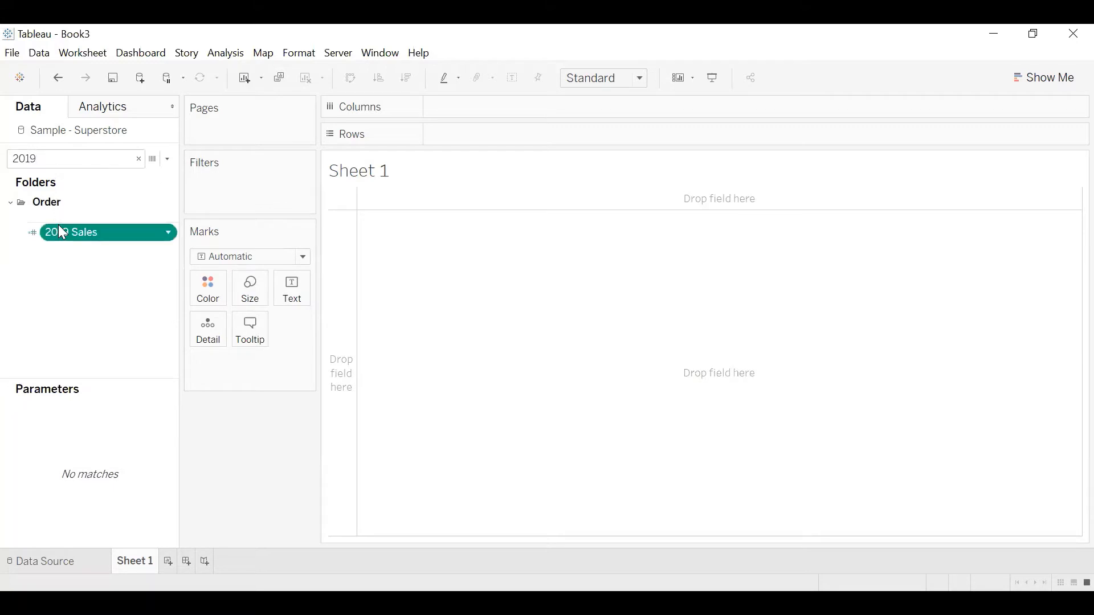
Add Category and Sub-Category to the view, then swap rows and columns to make the bars horizontal.
double_click(35, 156)
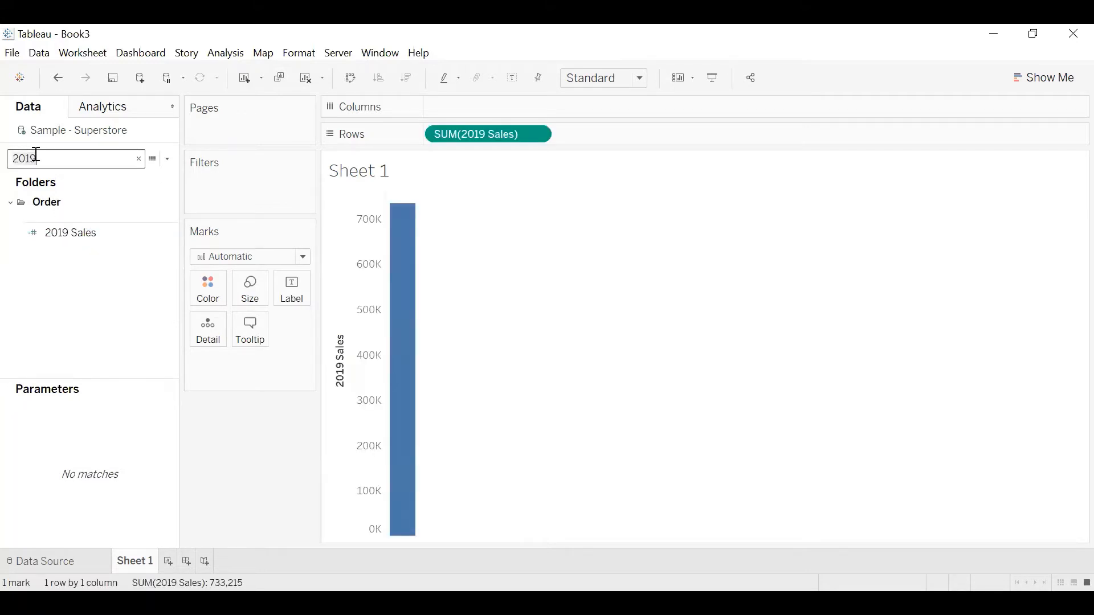
key(BackSpace)
text(CAT)
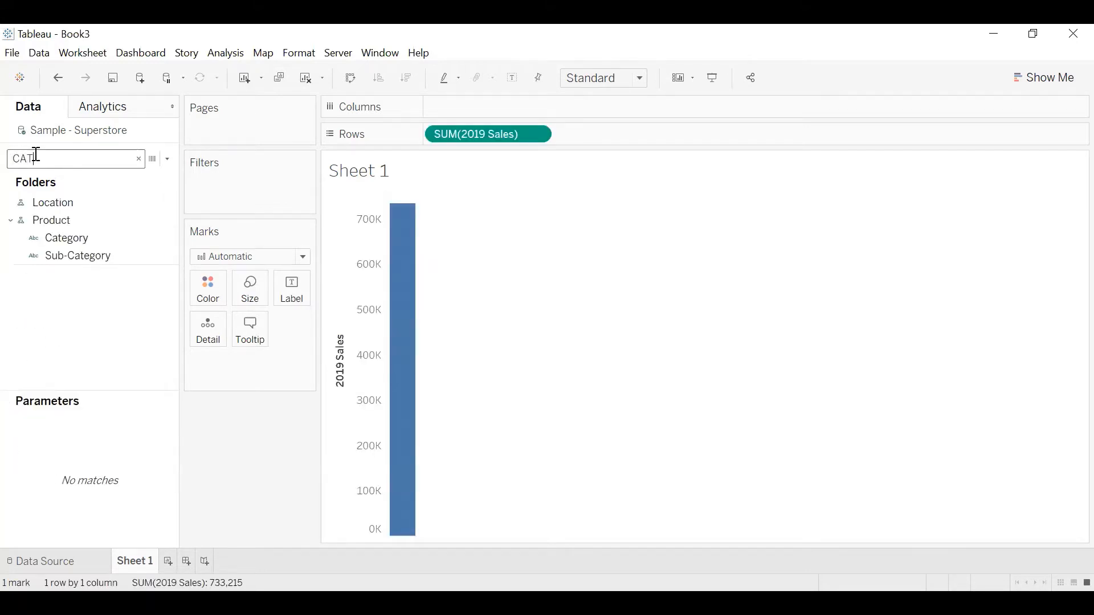
double_click(54, 236)
double_click(77, 260)
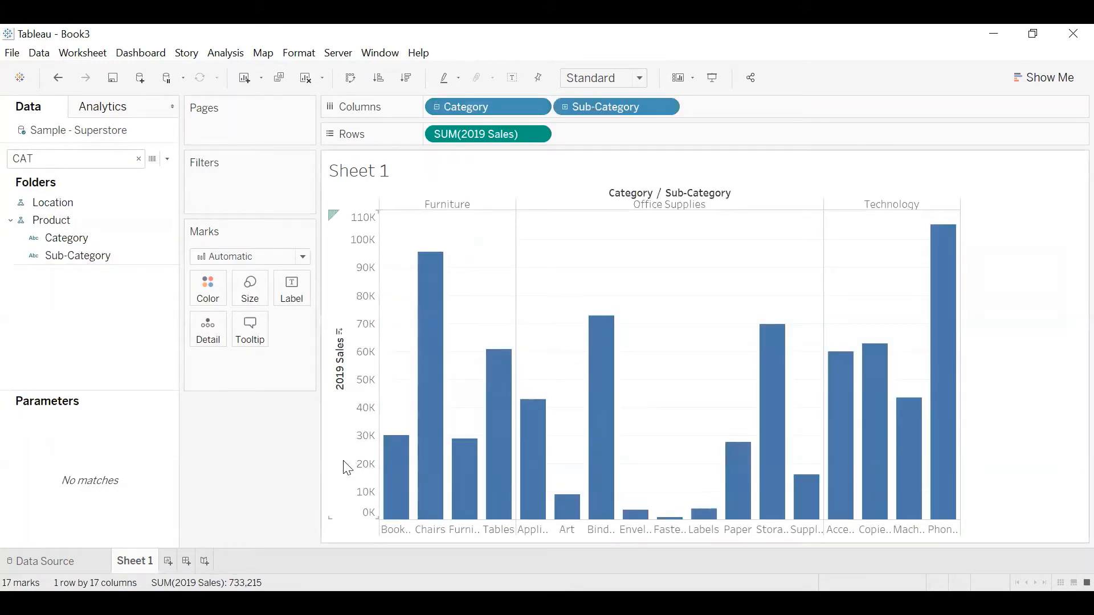
key(ctrl+w)
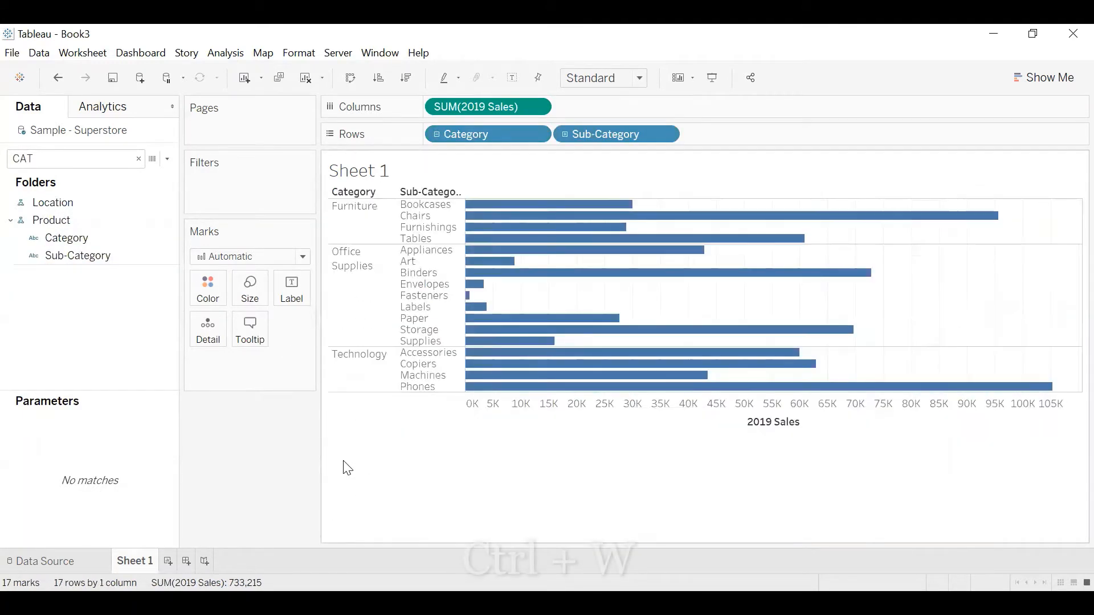
Fit the chart to Entire View and enlarge its cells step by step.
click(625, 84)
click(601, 134)
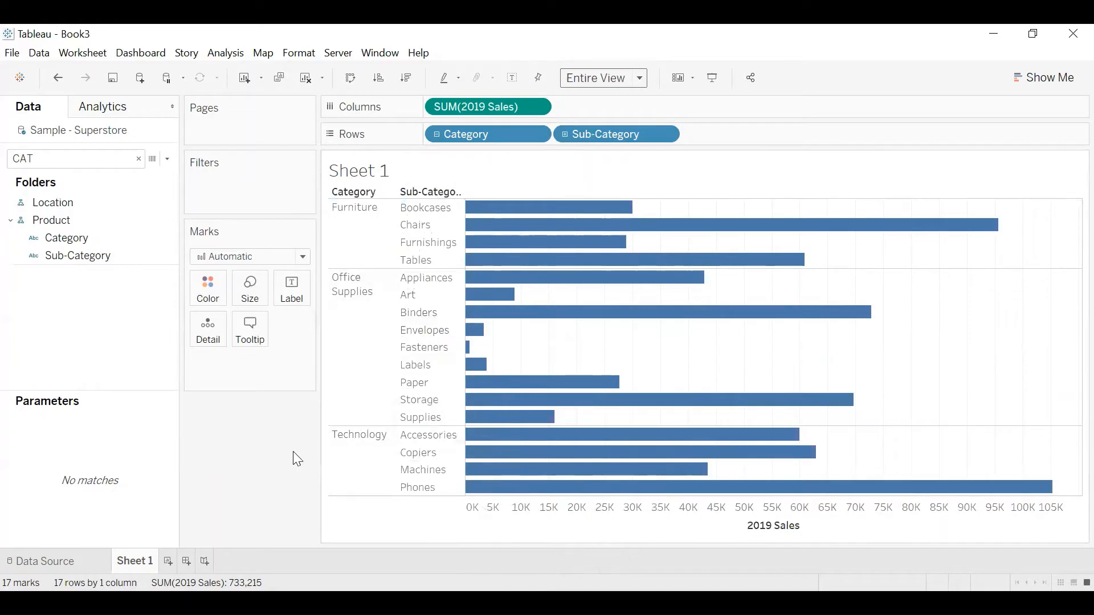
key(ctrl+shift+b)
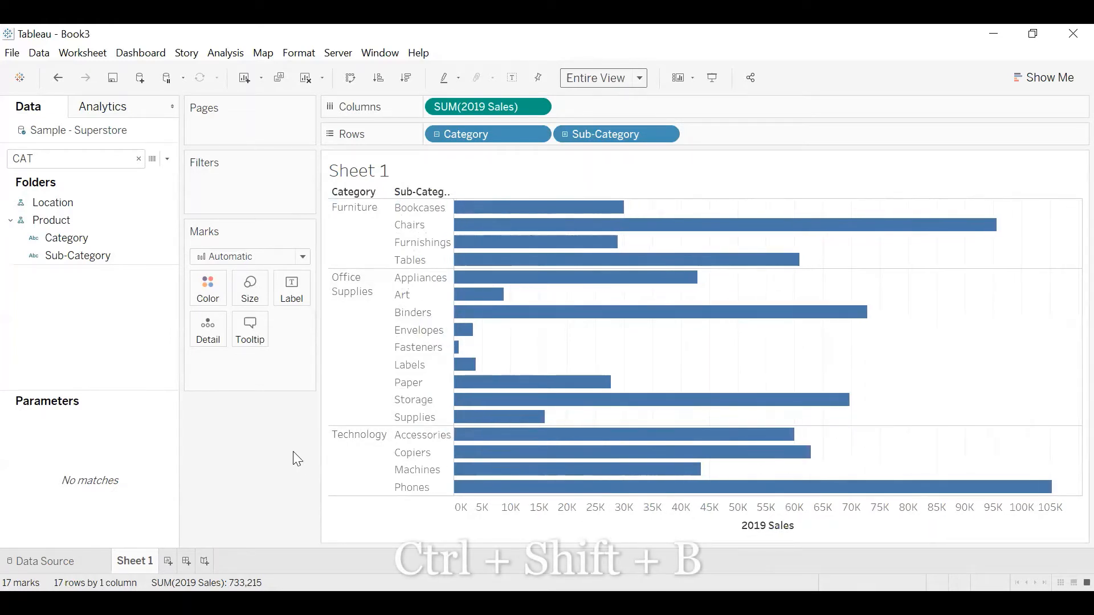
key(ctrl+shift+b)
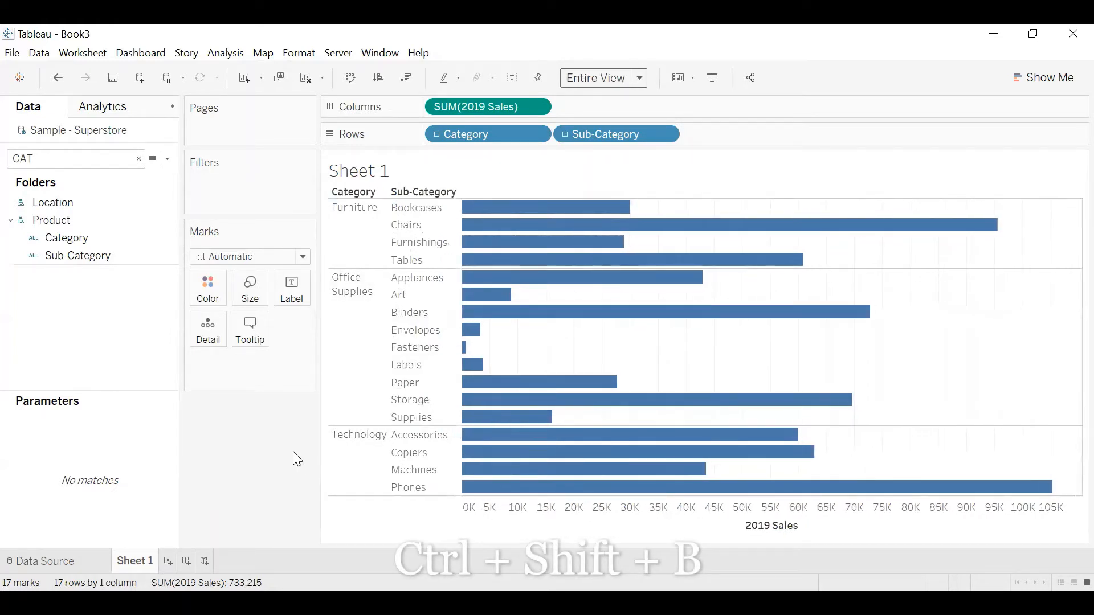
key(ctrl+shift+b)
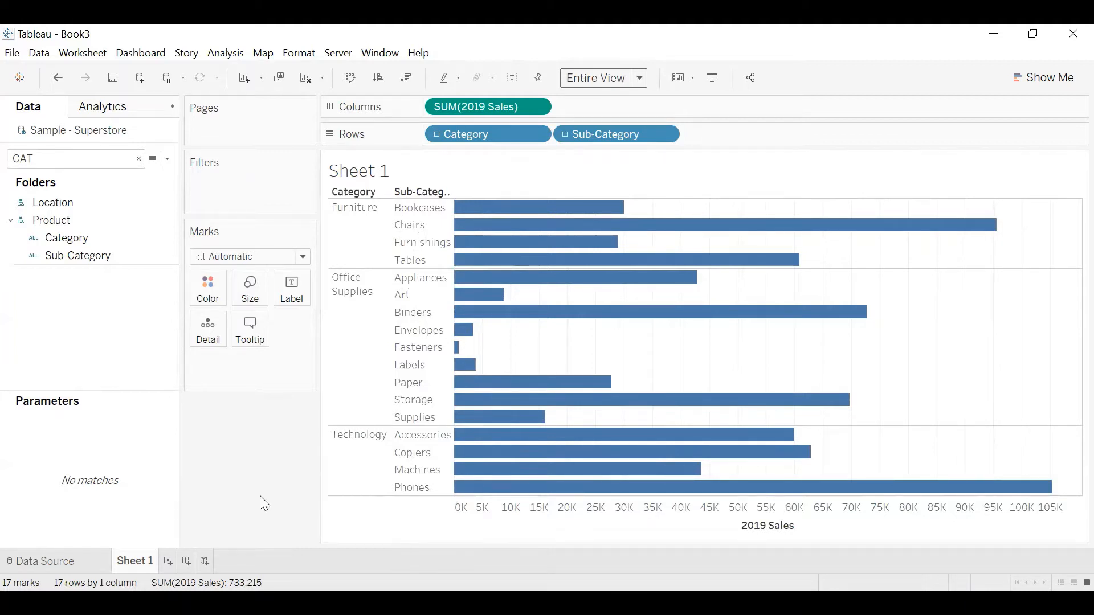
Rename Sheet 1 as "Comparing sales of 2 years".
double_click(135, 561)
key(BackSpace)
text(cOM)
key(BackSpace)
key(BackSpace)
key(BackSpace)
text(Compar)
text(in)
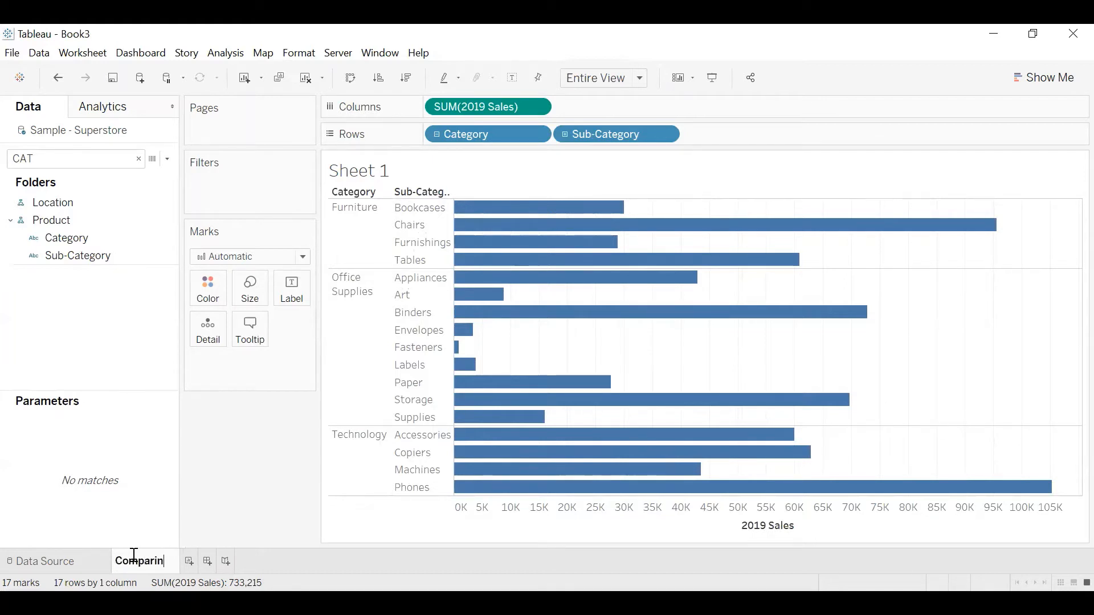
text(g sales of )
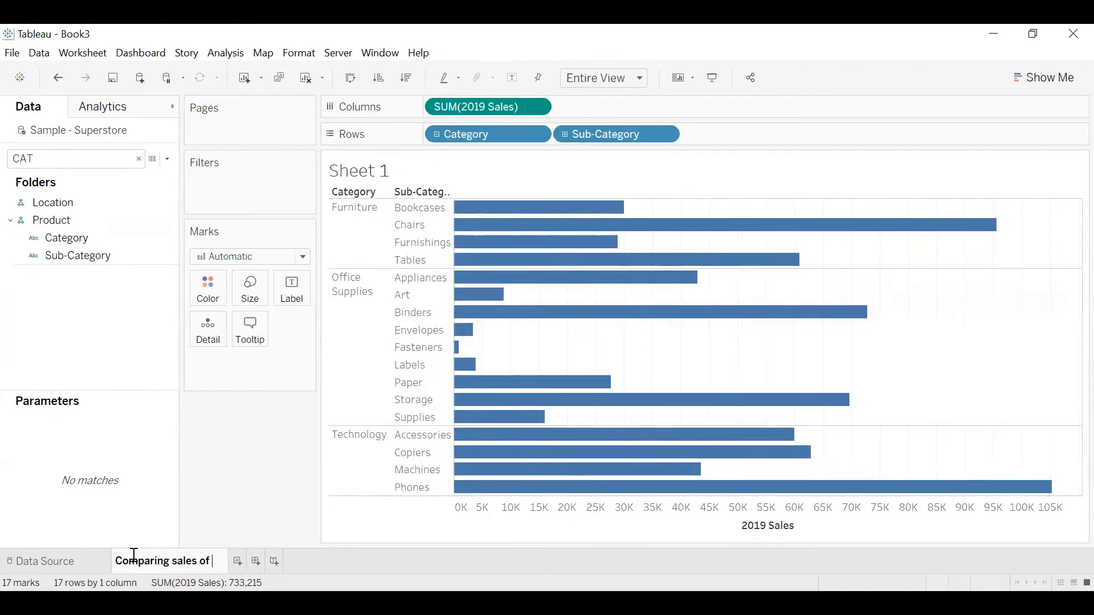
text(2 years)
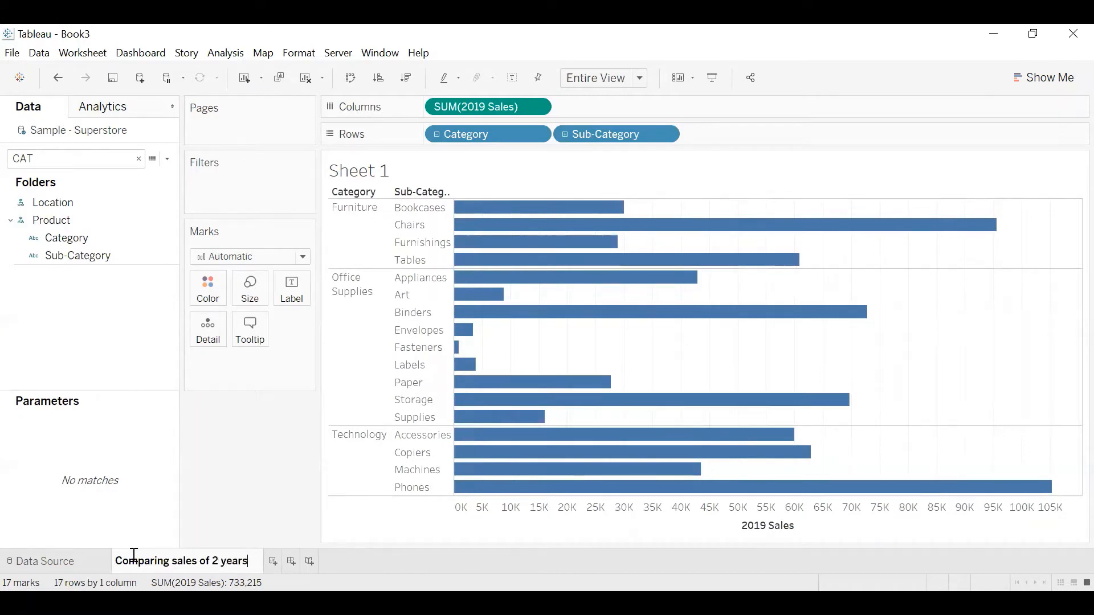
key(Return)
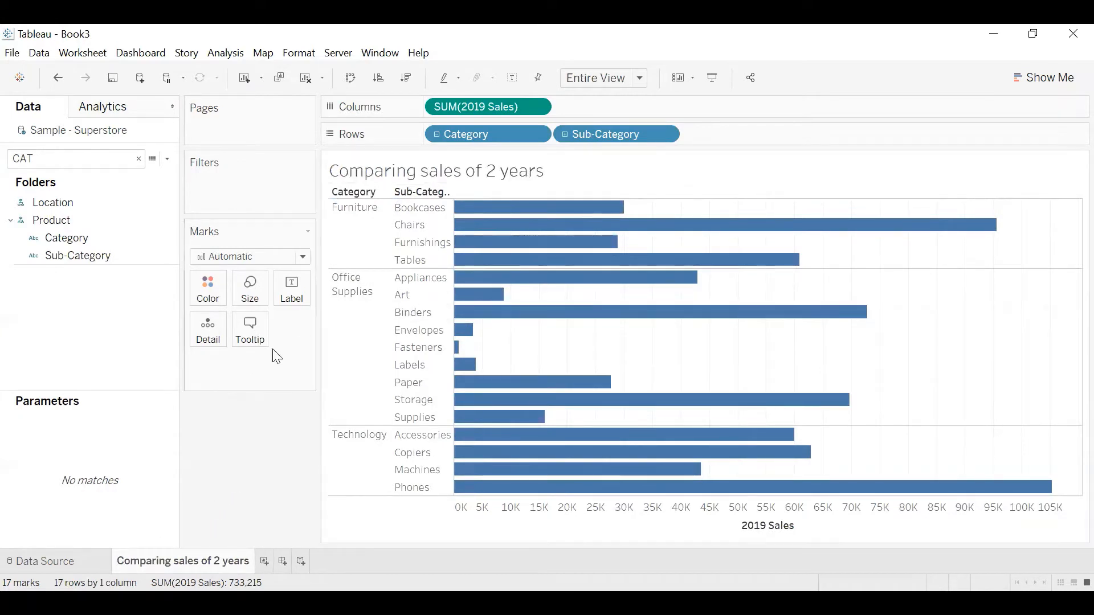
Search the fields for 2018 and add 2018 Sales to the marks as a detail.
double_click(64, 164)
key(BackSpace)
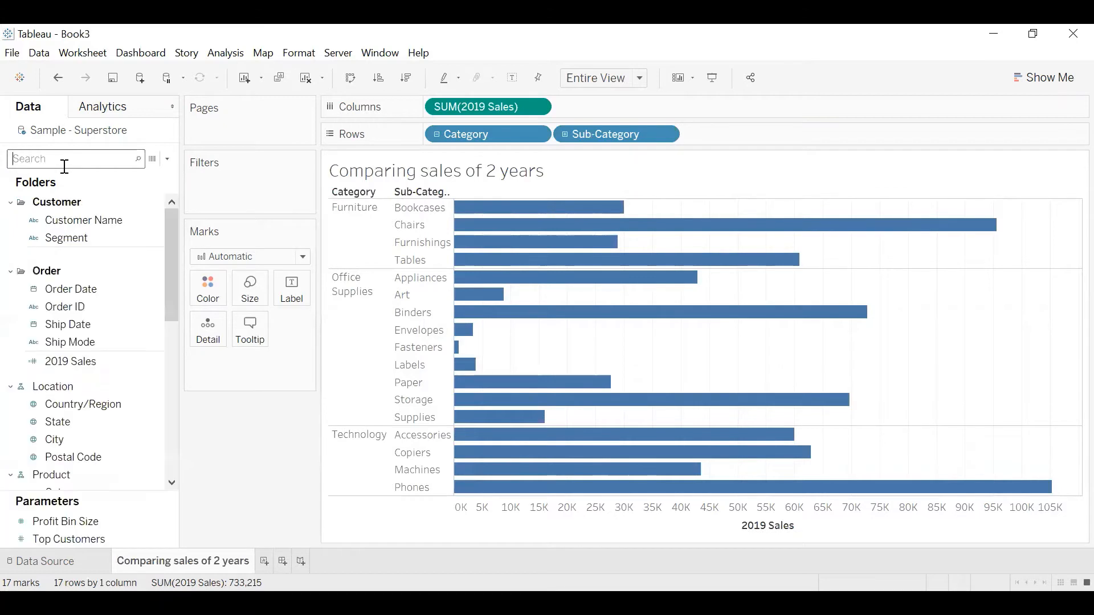
text(2018)
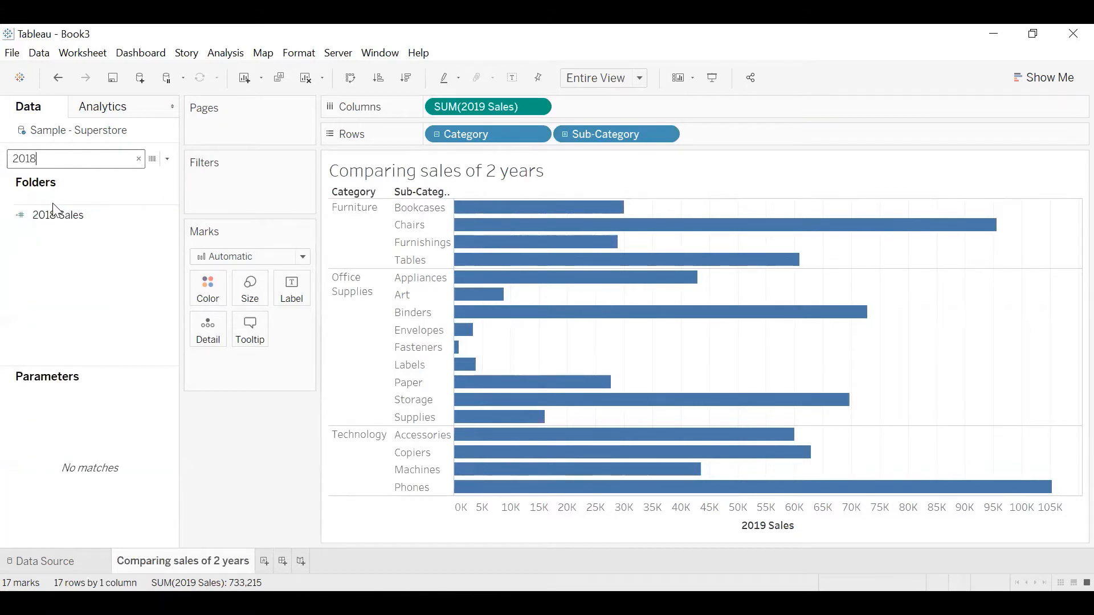
click(53, 220)
drag(57, 227, 215, 366)
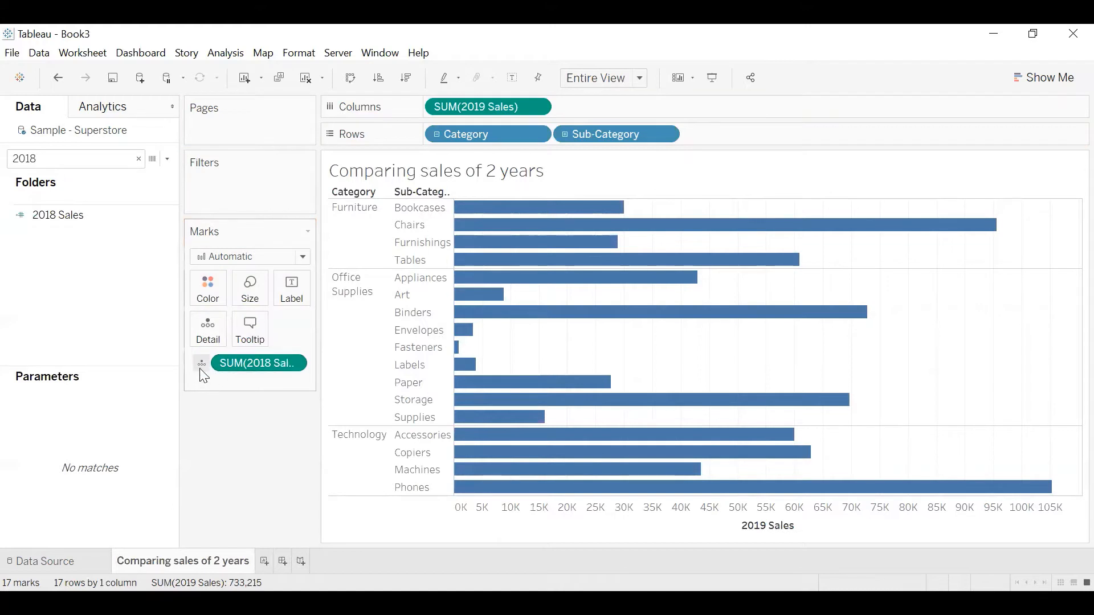
Add a custom reference line to the bar chart with its scope set per cell.
click(109, 109)
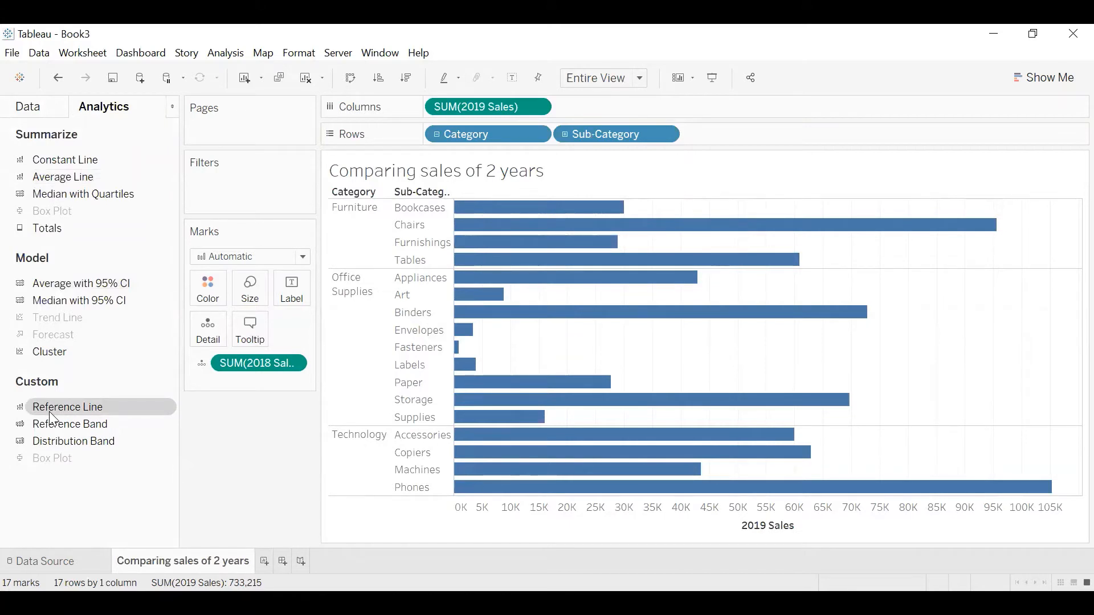
click(18, 108)
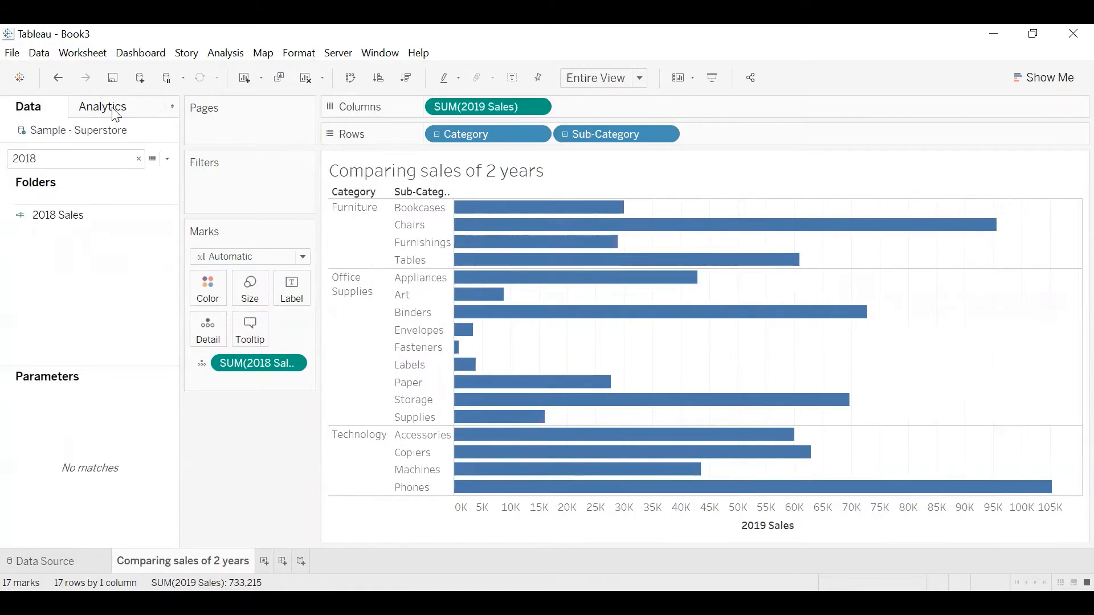
click(116, 114)
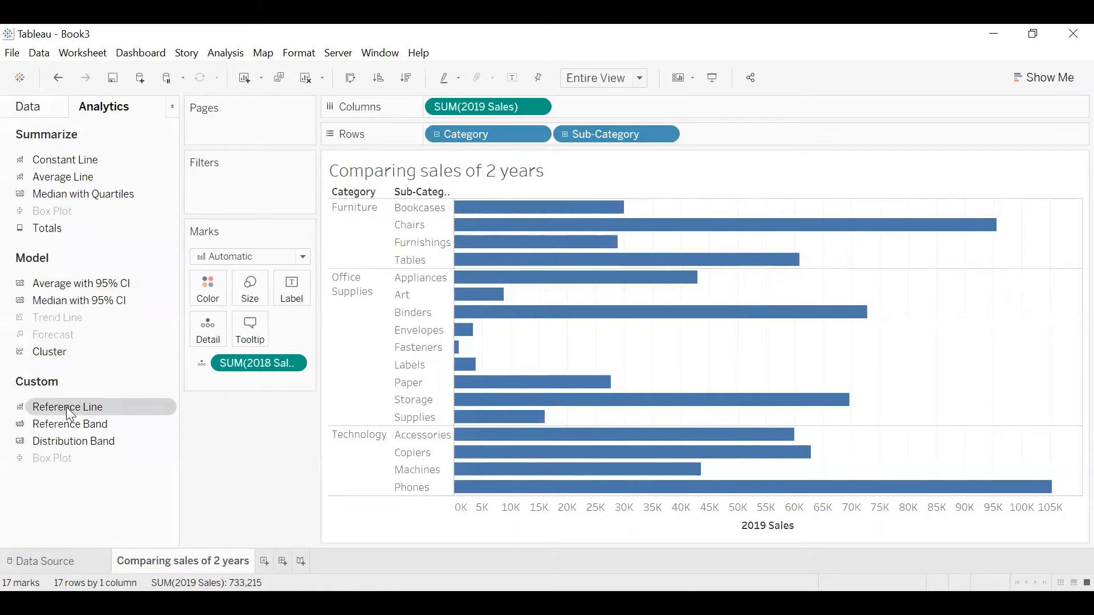
drag(66, 407, 469, 344)
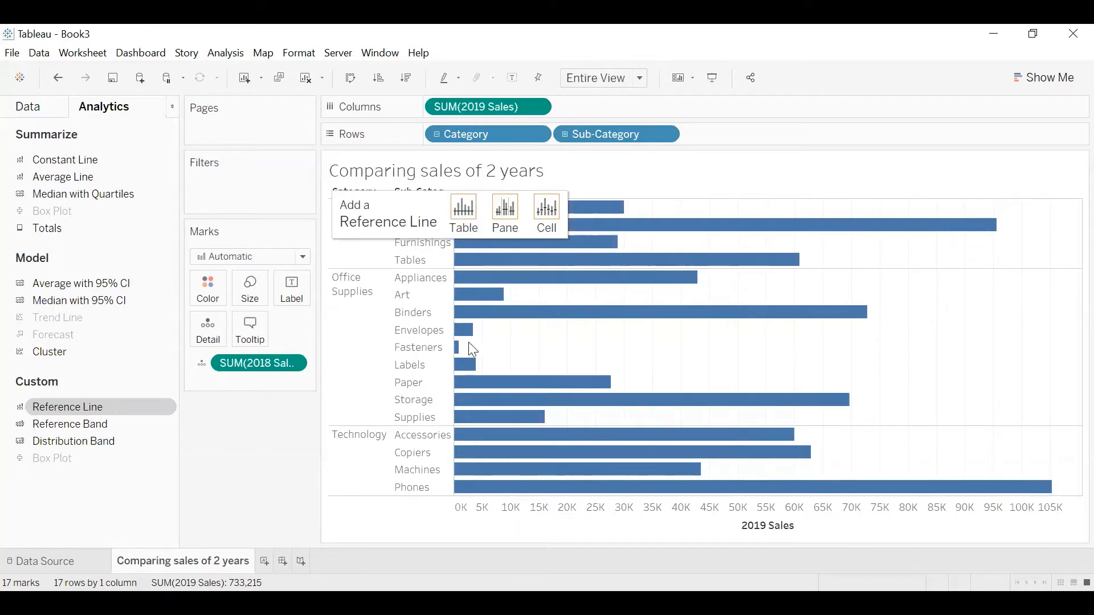
drag(479, 295, 482, 264)
drag(470, 405, 594, 387)
drag(633, 499, 538, 213)
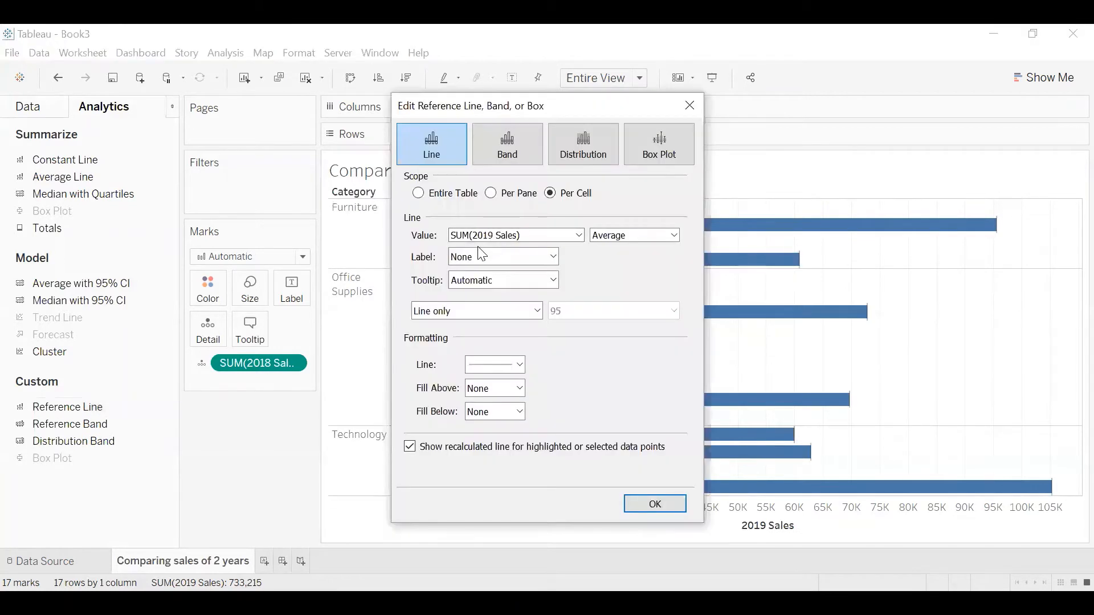
Base the reference line on SUM(2018 Sales) and use the Automatic tooltip.
click(487, 241)
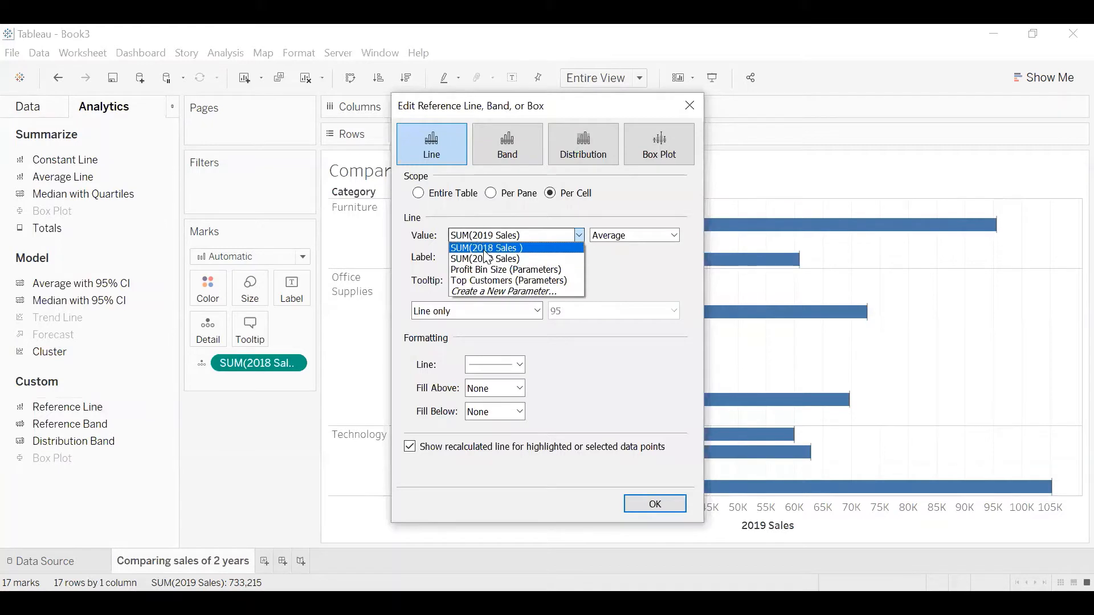
click(485, 246)
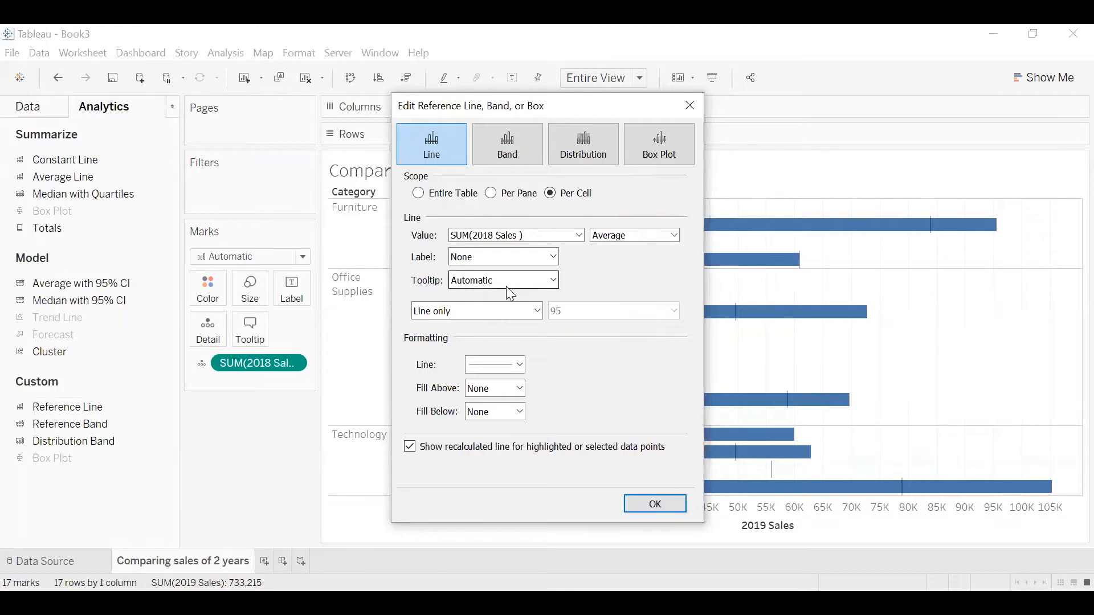
click(482, 282)
click(480, 283)
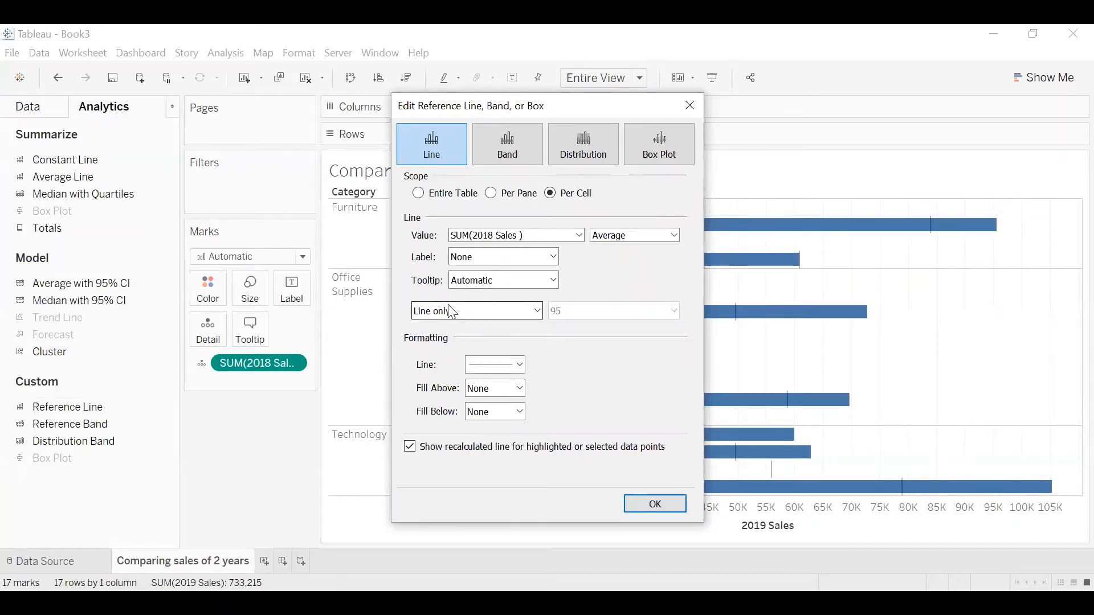
Format the reference line as a thick black line and apply the reference line settings.
click(516, 365)
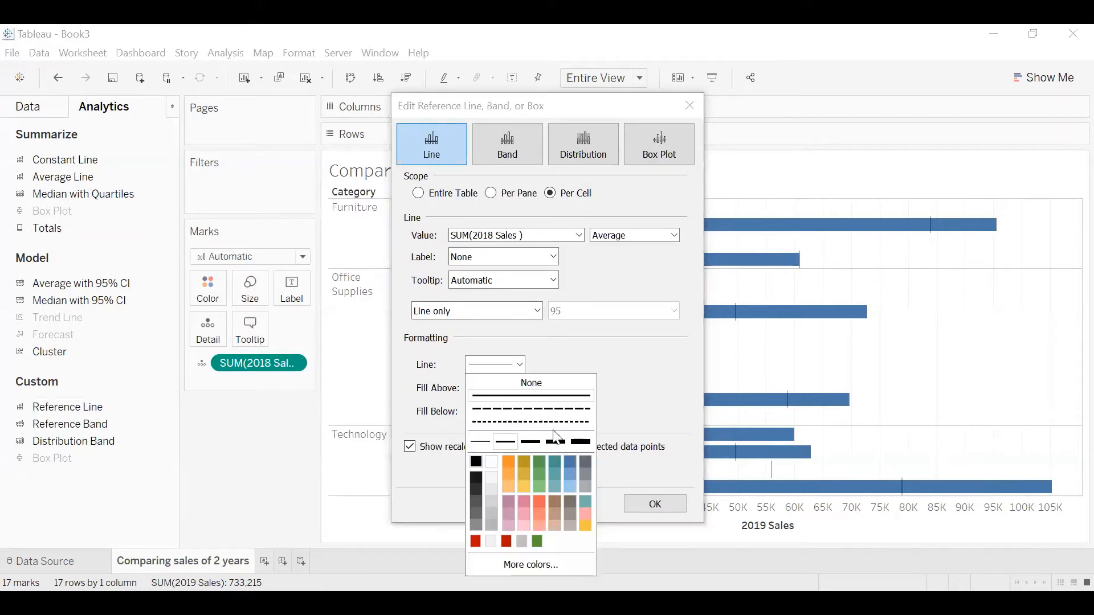
click(561, 445)
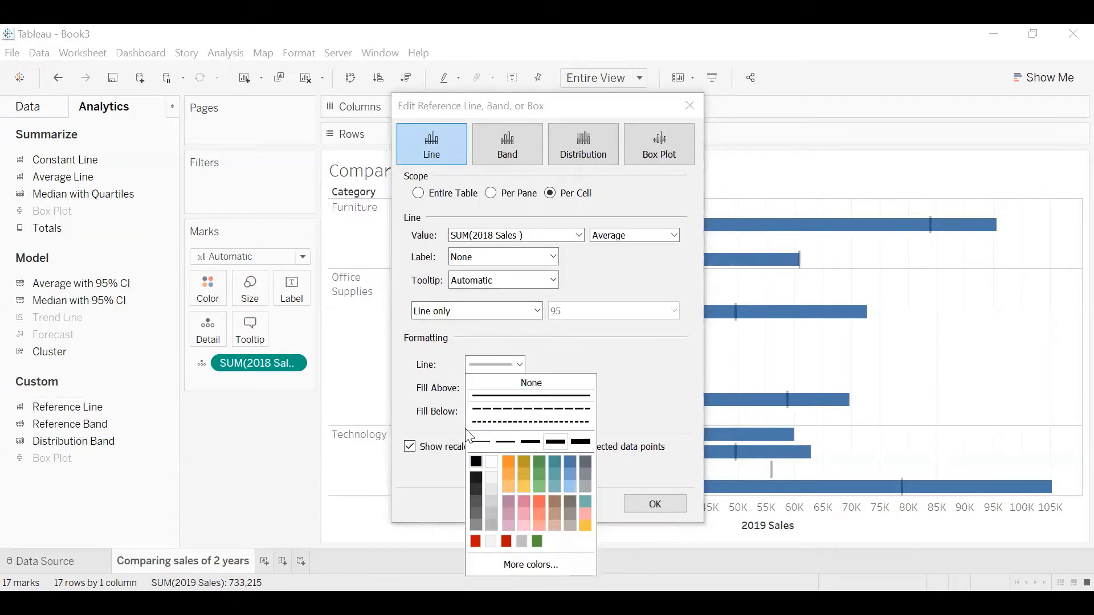
click(477, 462)
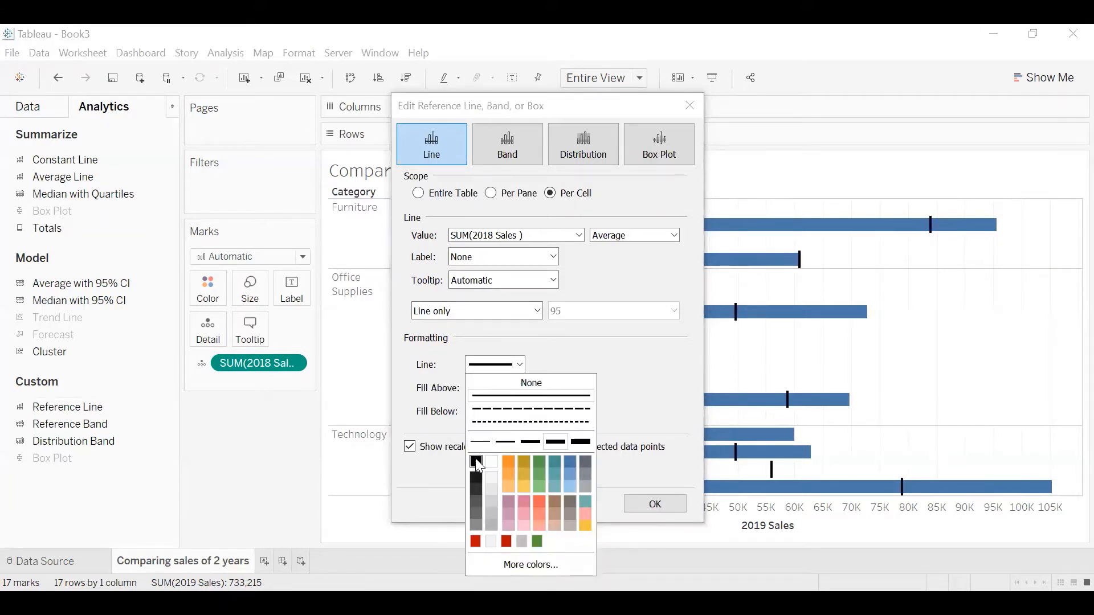
click(420, 388)
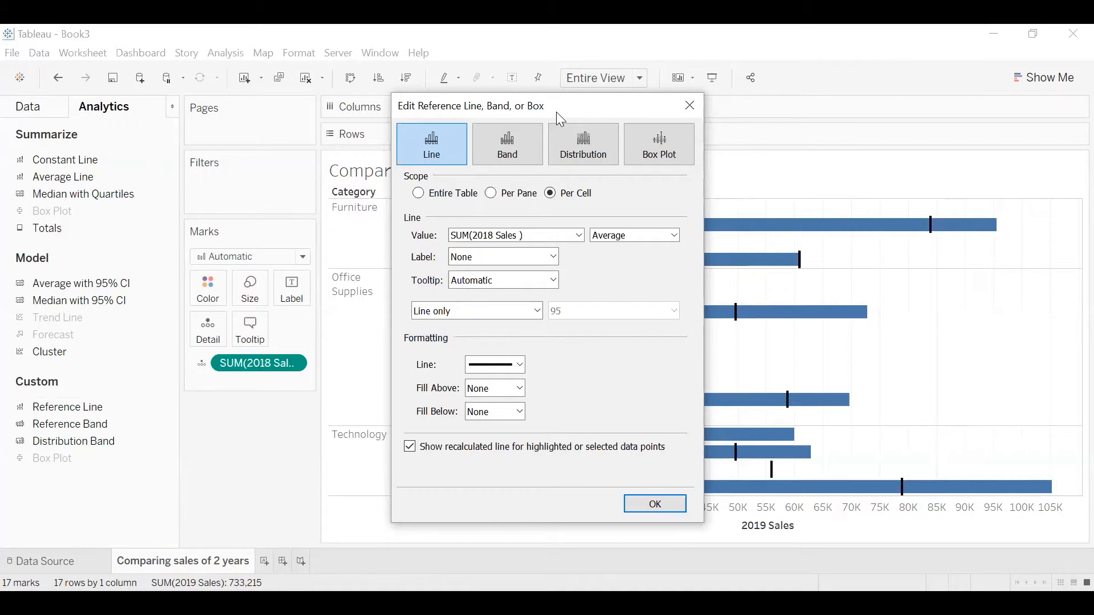
drag(556, 112, 218, 112)
click(299, 505)
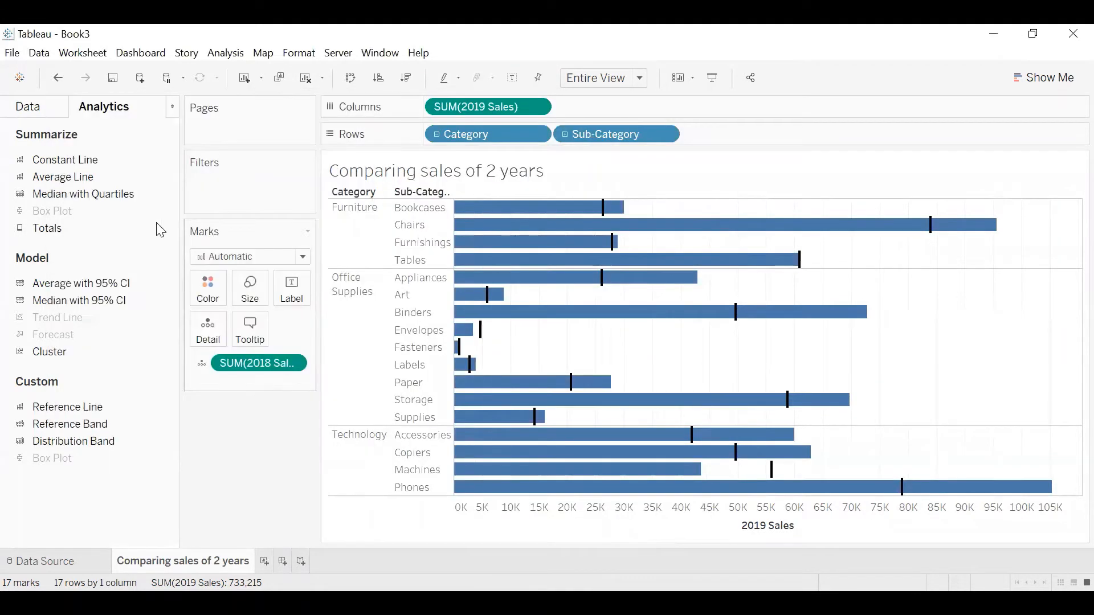
Search the fields for 2018 and create a calculated field named "above/below color" based on 2018 Sales.
click(25, 106)
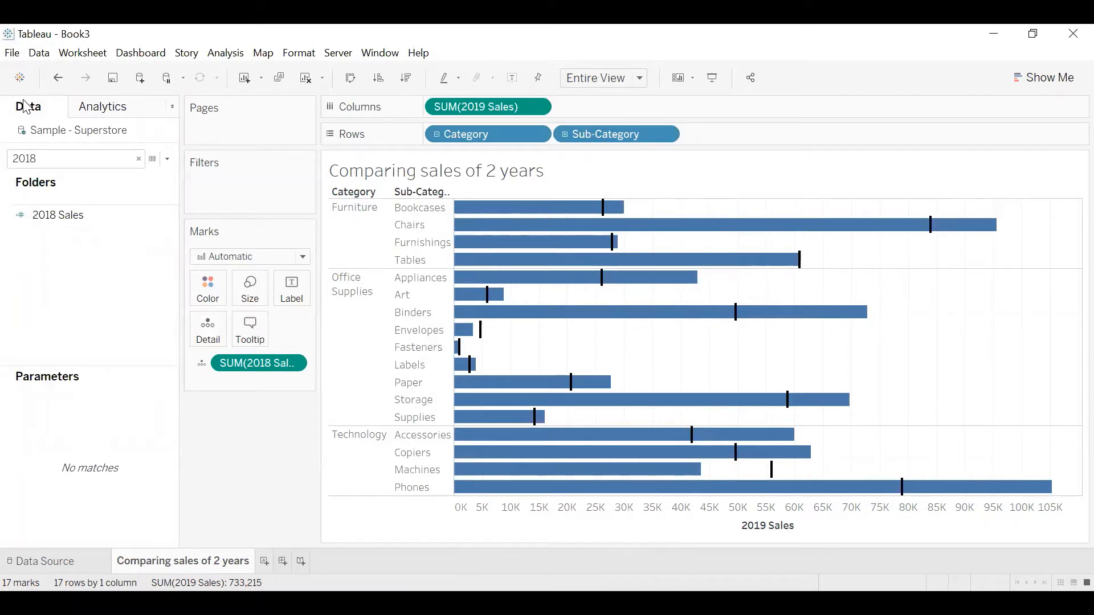
mouse_move(478, 211)
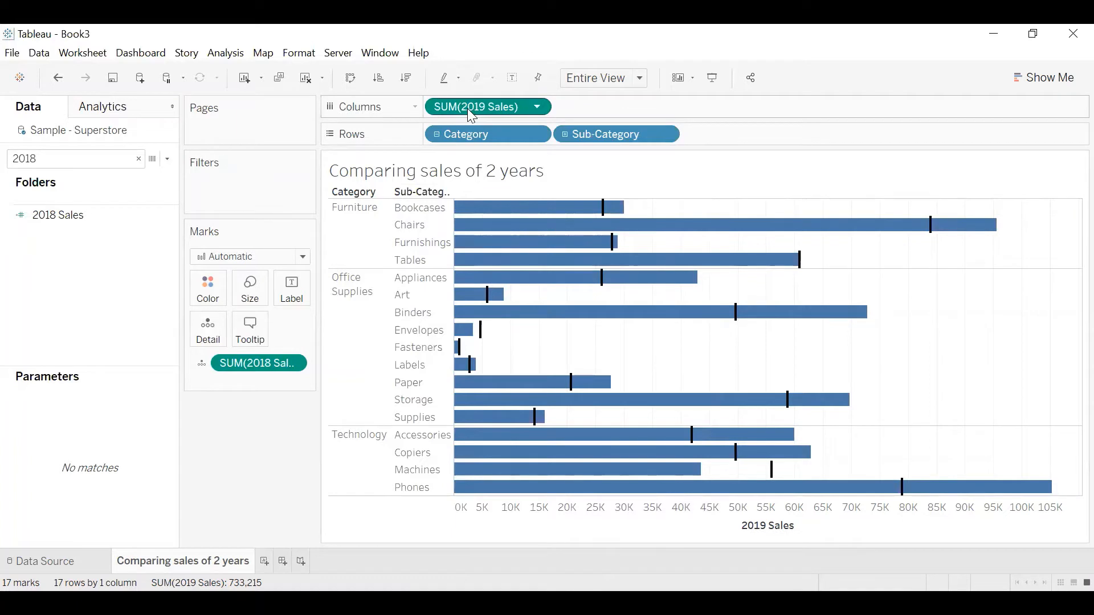
mouse_move(602, 212)
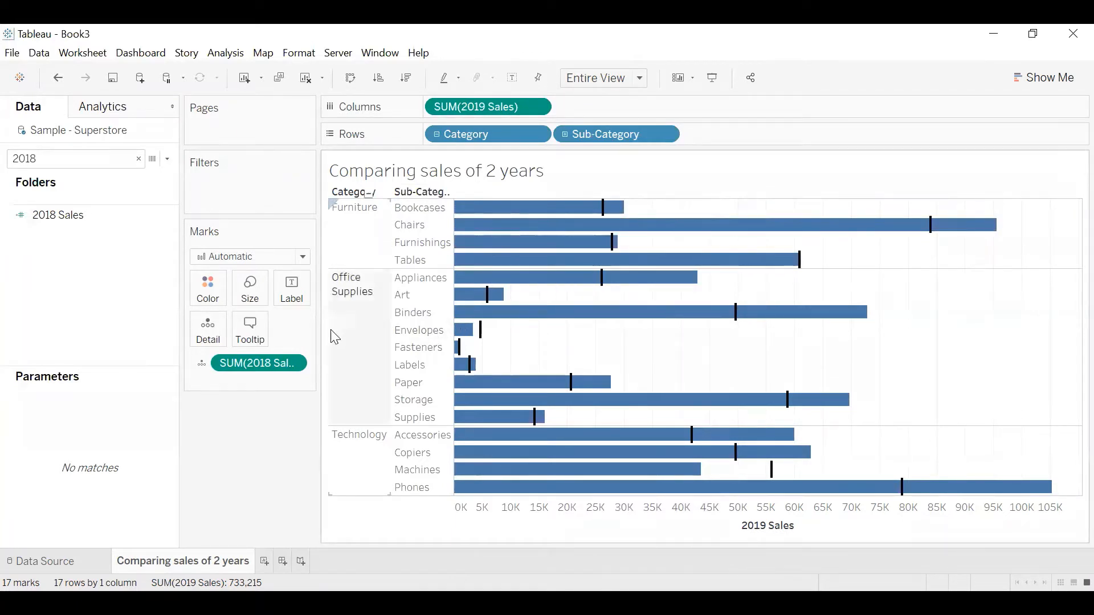
double_click(129, 158)
key(BackSpace)
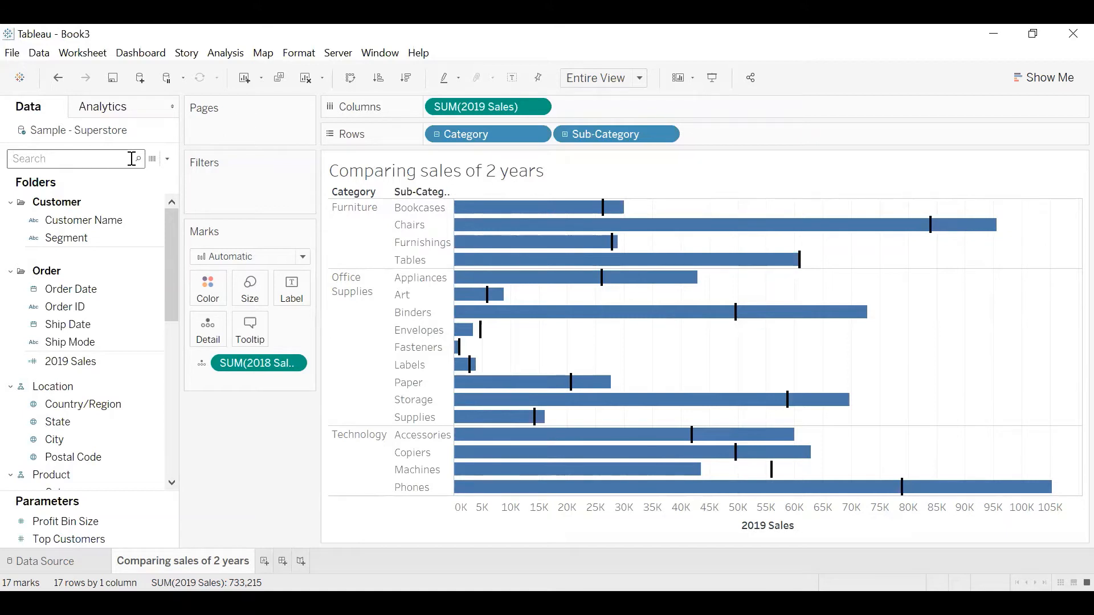
mouse_move(578, 313)
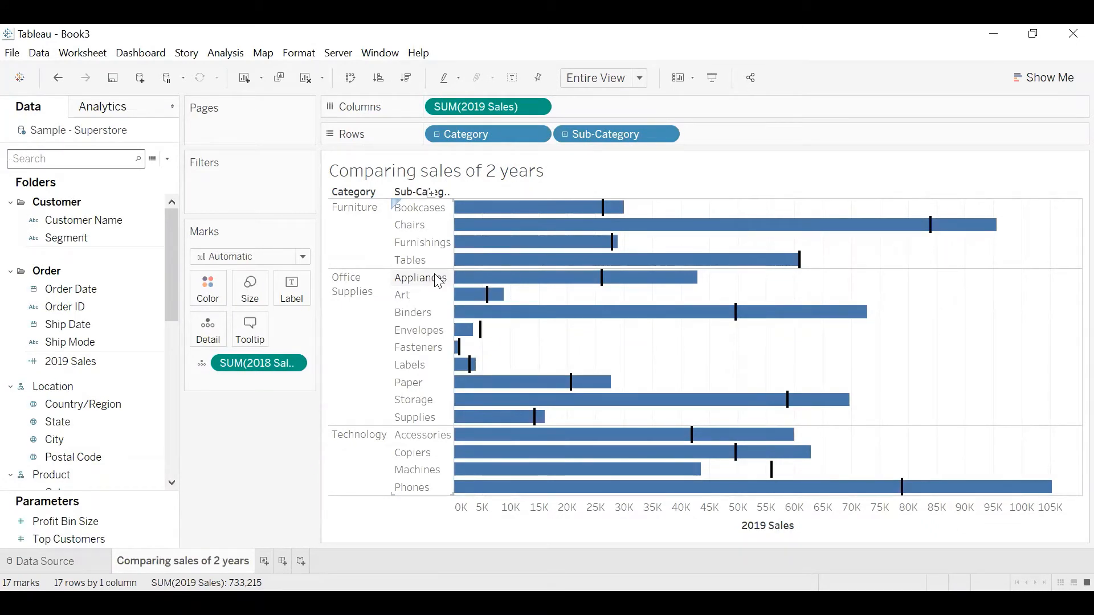
text(2018)
click(78, 216)
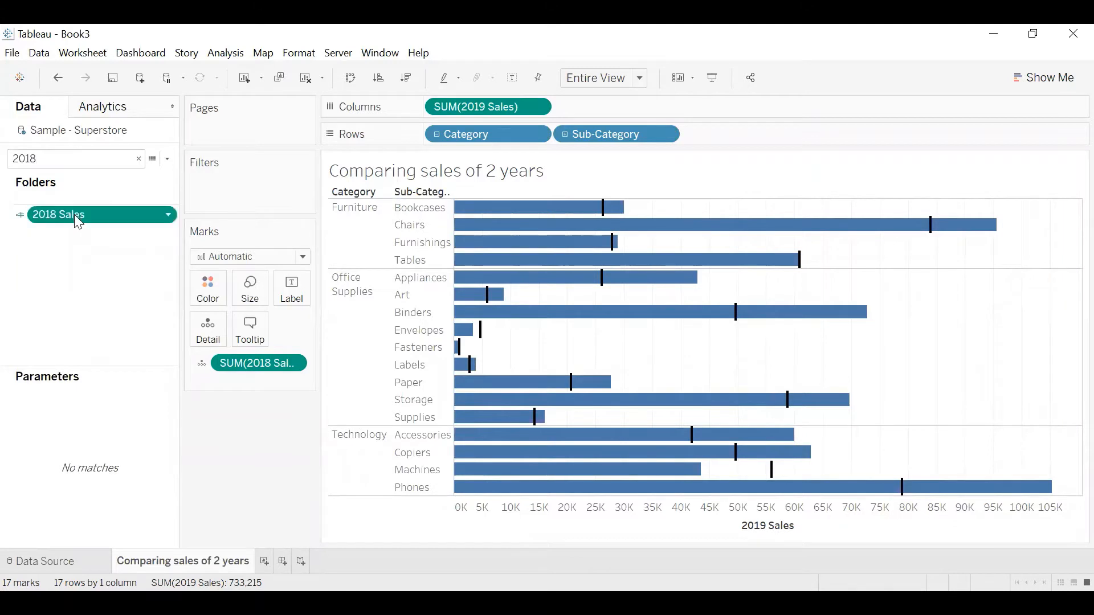
right_click(74, 214)
mouse_move(148, 398)
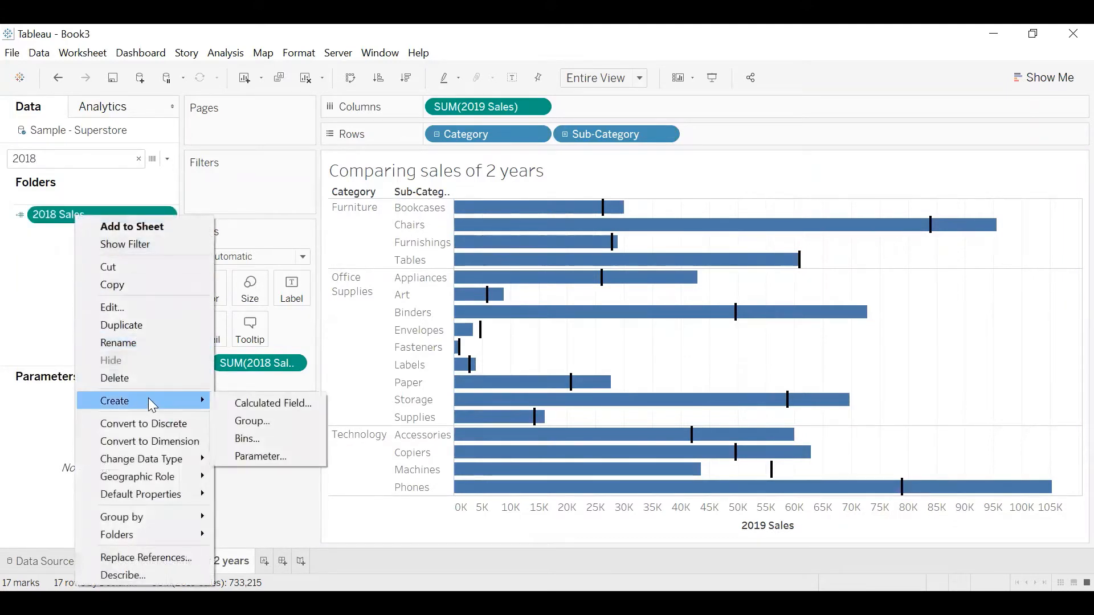
click(261, 402)
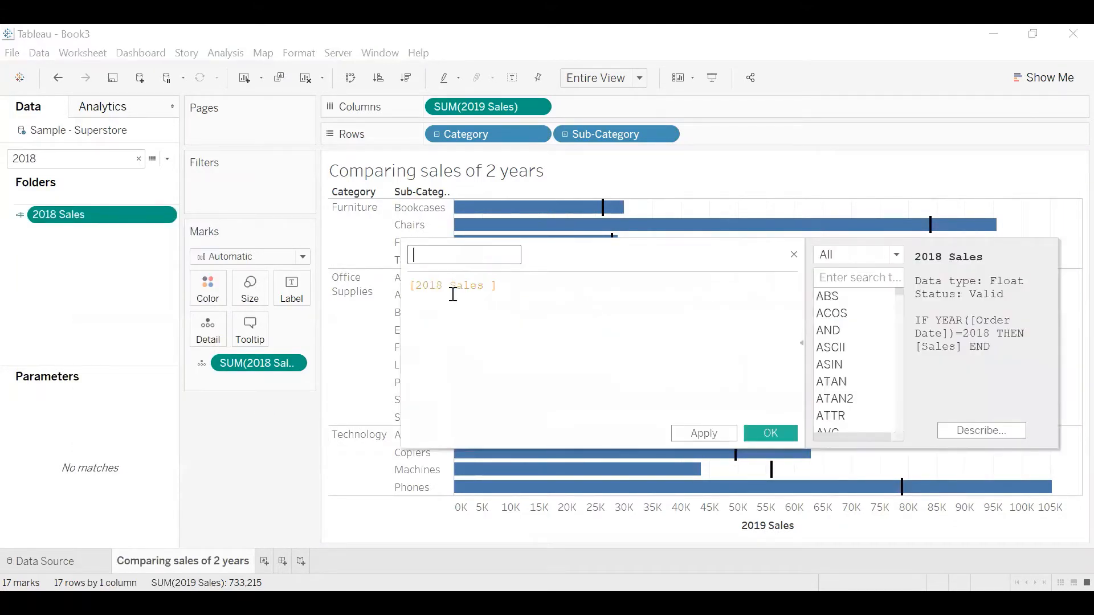
text(above/below color)
Insert IF at the start of the above/below color formula, ahead of the 2018 Sales field.
click(415, 288)
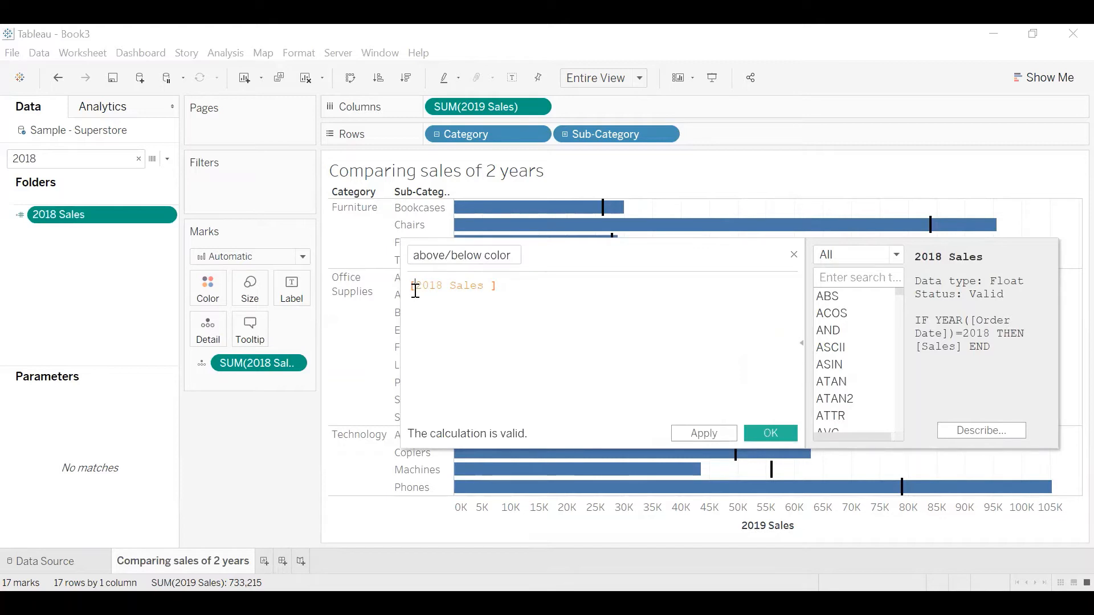
text(IF)
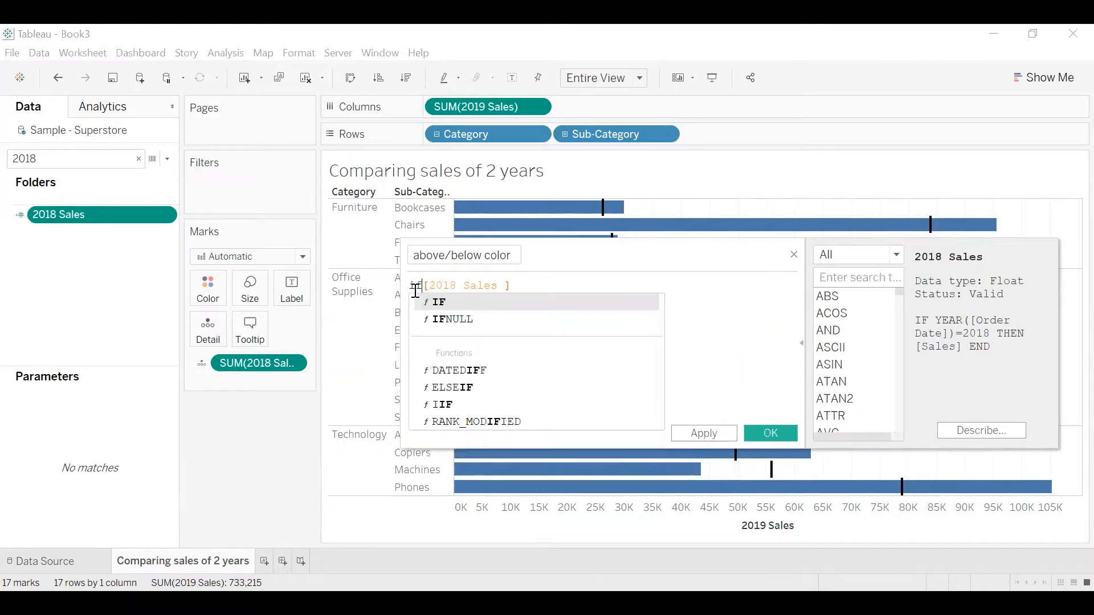
key(Right)
key(Right)
key(Right)
key(Right)
key(Right)
key(Right)
key(Right)
key(Right)
key(Right)
key(Right)
key(Right)
key(Right)
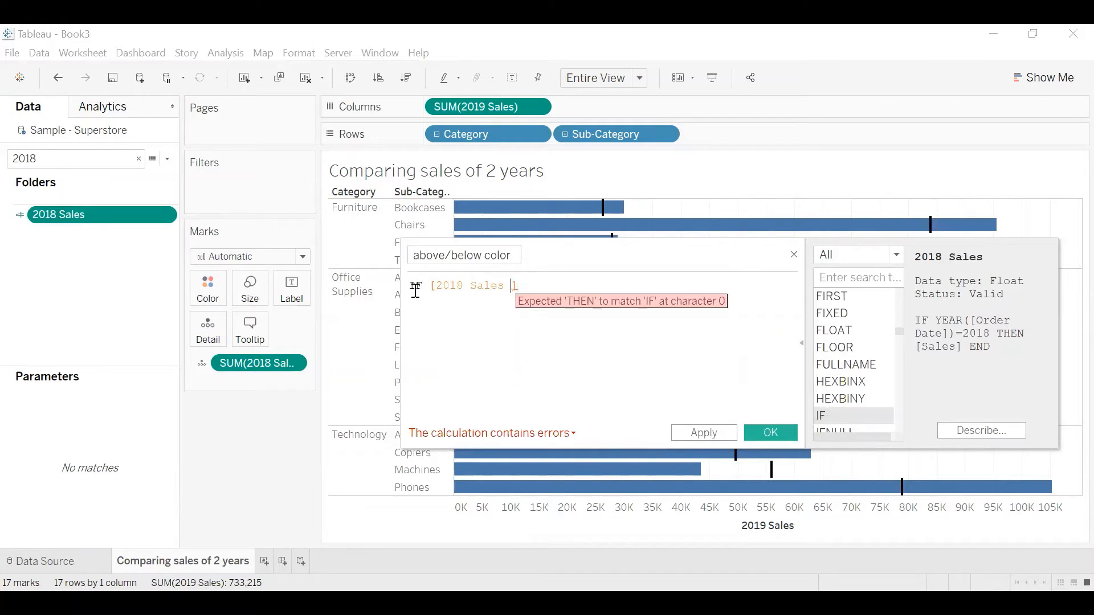
Insert SUM([2019 Sales]) between IF and the 2018 Sales field, removing the stray 2019 text inside the parentheses.
key(Left)
key(Left)
key(Left)
text(SU)
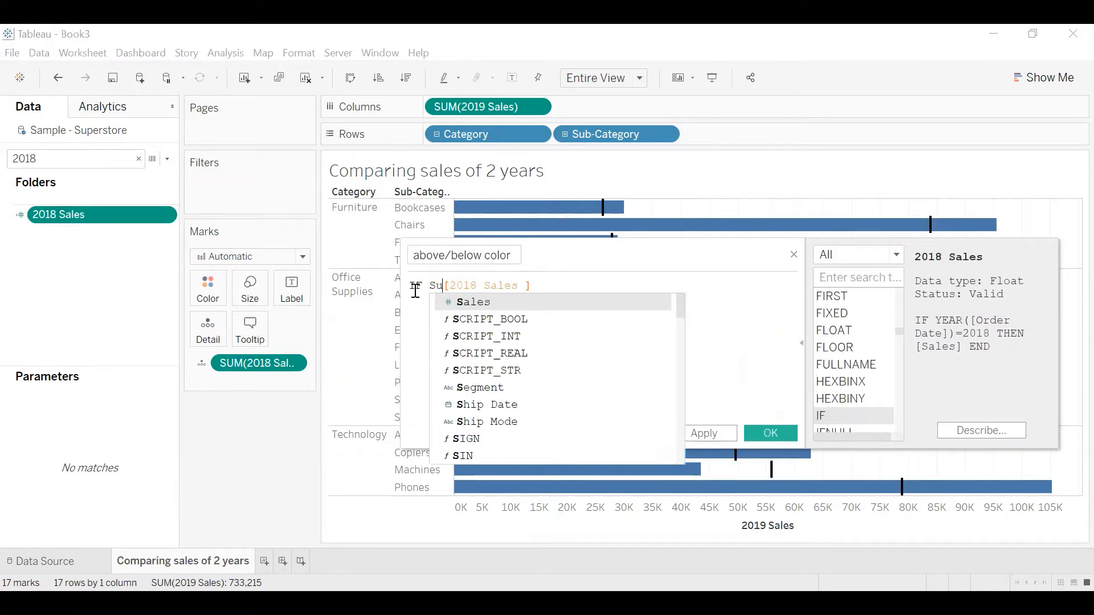
key(Return)
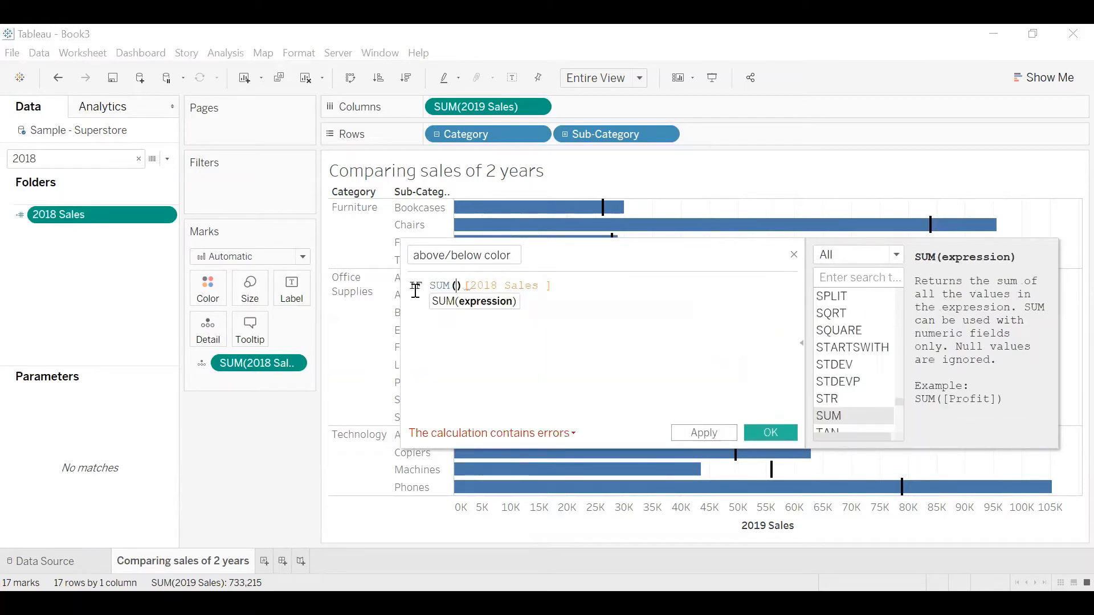
text(2019 s)
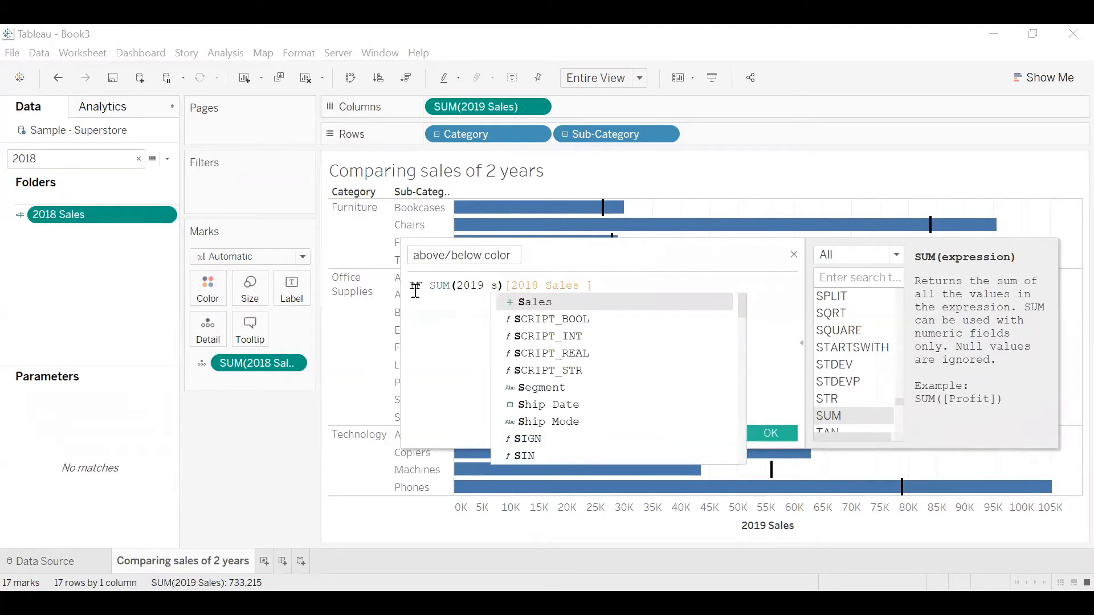
text(al)
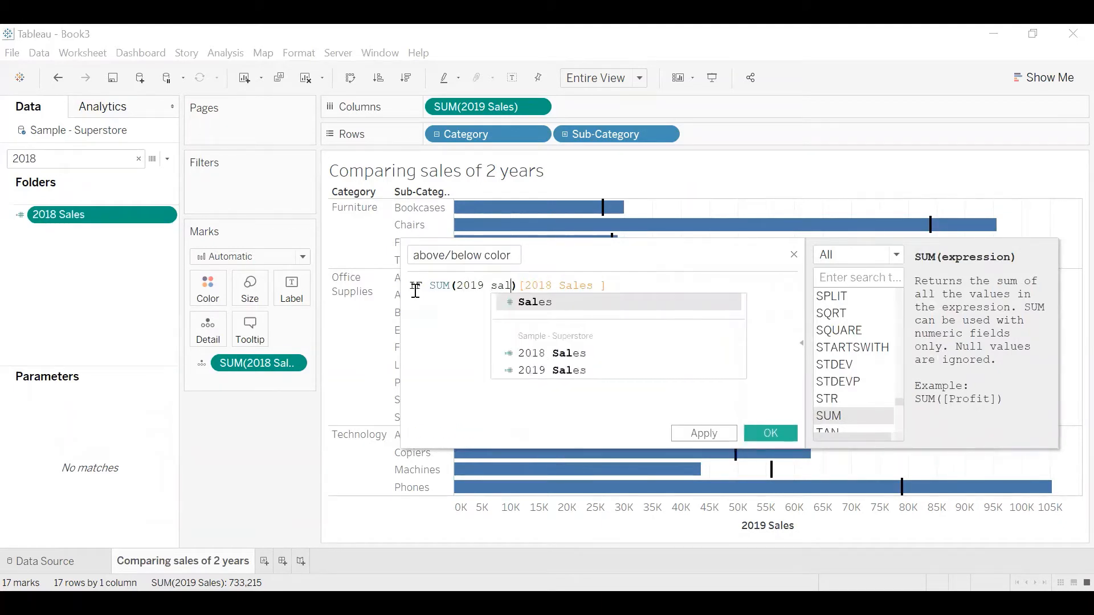
key(Down)
key(Down)
key(Return)
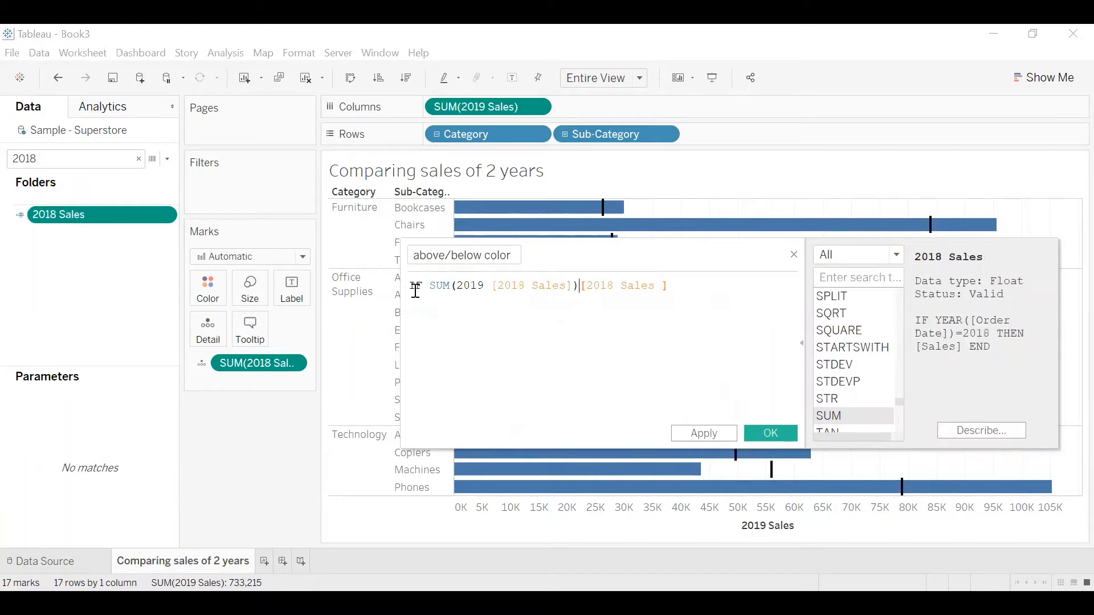
right_click(477, 293)
key(Escape)
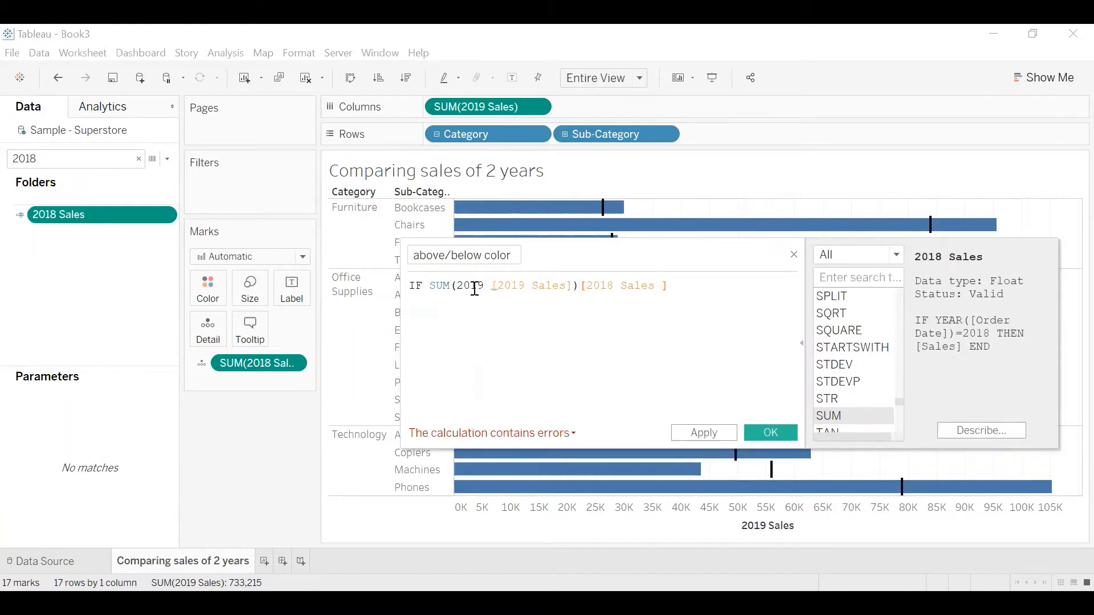
click(474, 289)
key(BackSpace)
key(BackSpace)
key(BackSpace)
key(BackSpace)
key(BackSpace)
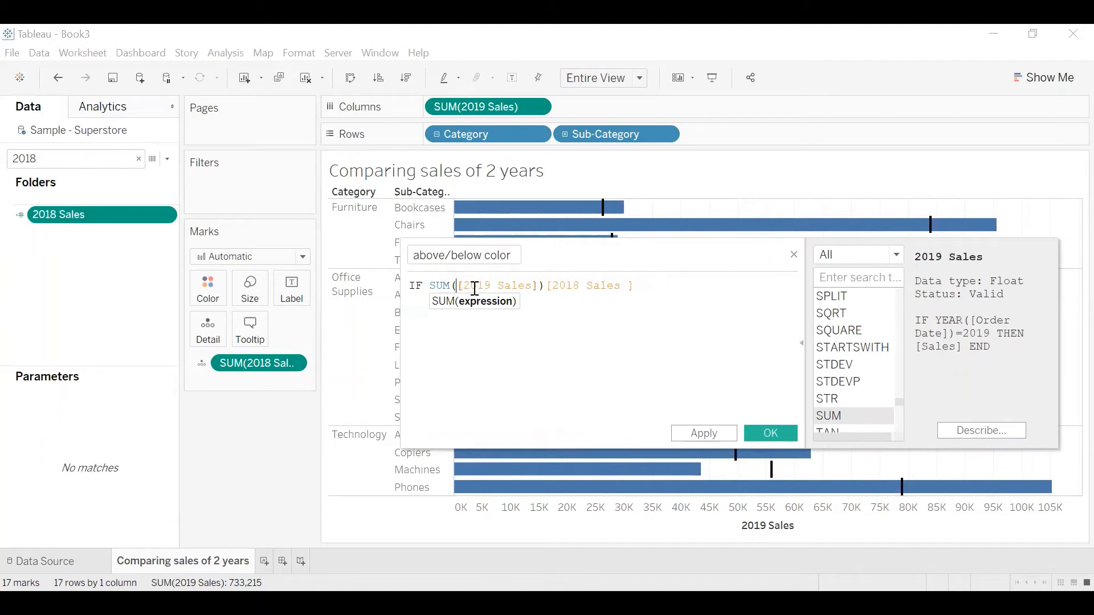
Subtract SUM([2018 Sales ]) from the 2019 sum and test whether the difference is > 0.
key(Right)
key(Right)
key(Right)
key(Right)
key(Right)
key(Right)
key(Right)
key(Right)
key(Right)
key(Right)
key(Right)
key(Right)
key(Right)
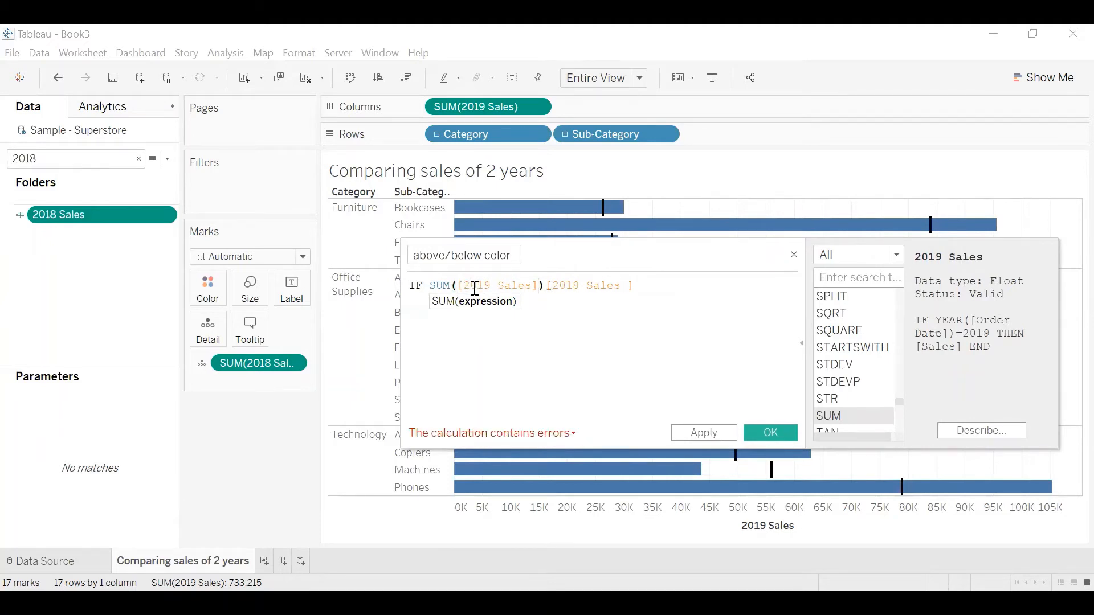
text(- sum)
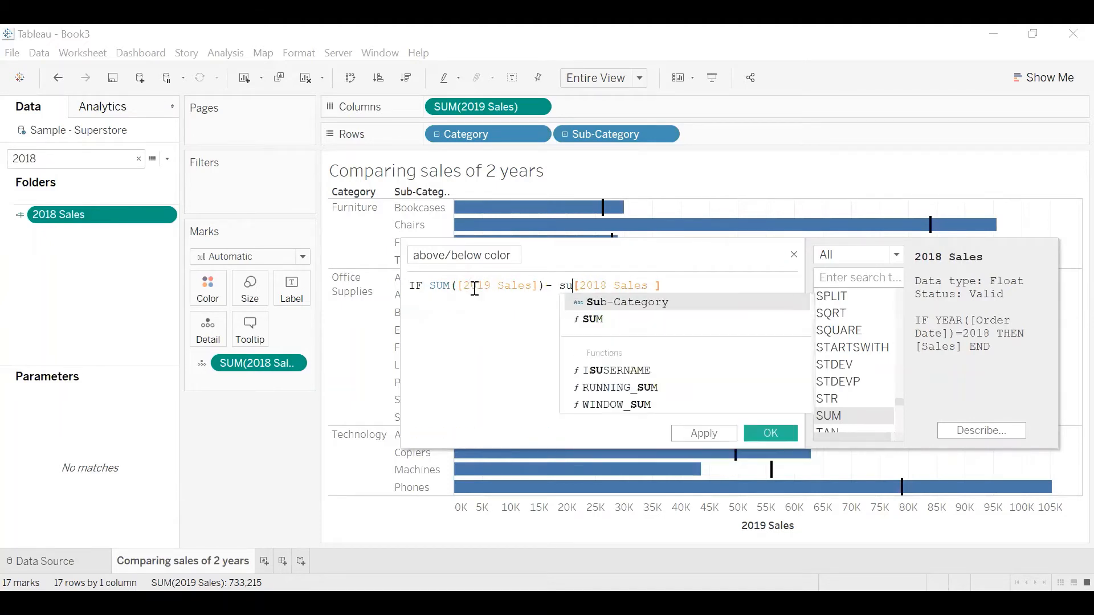
key(Return)
key(BackSpace)
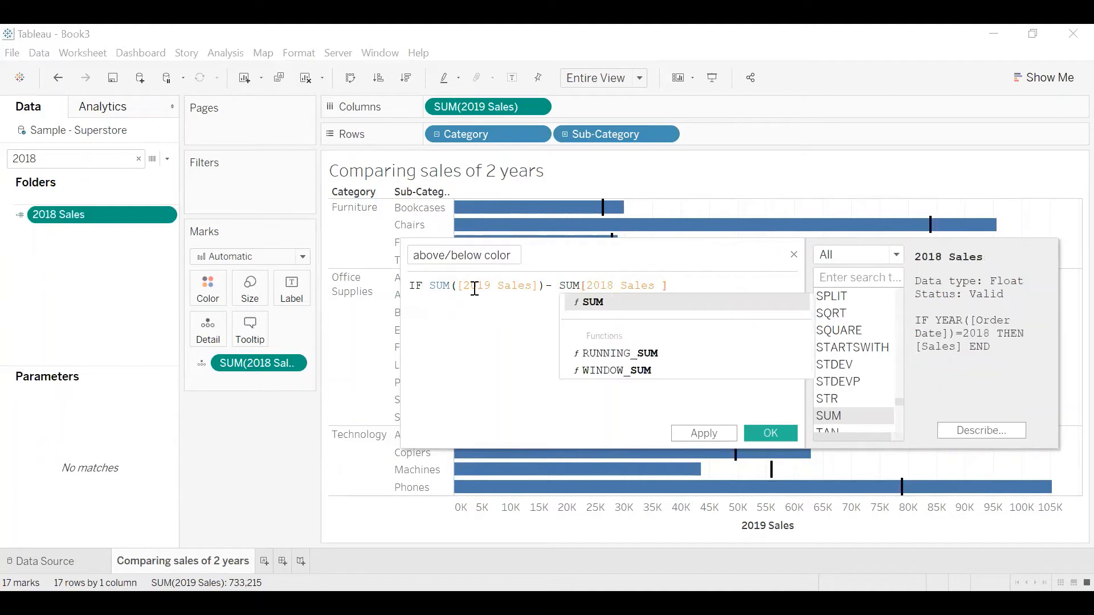
text(()
key(End)
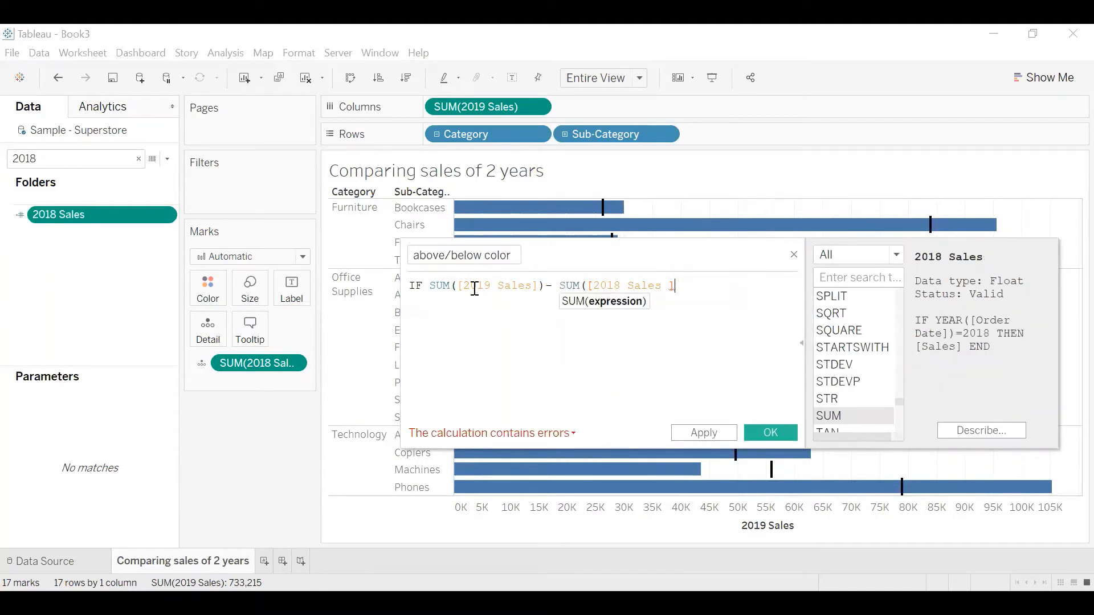
text()>0)
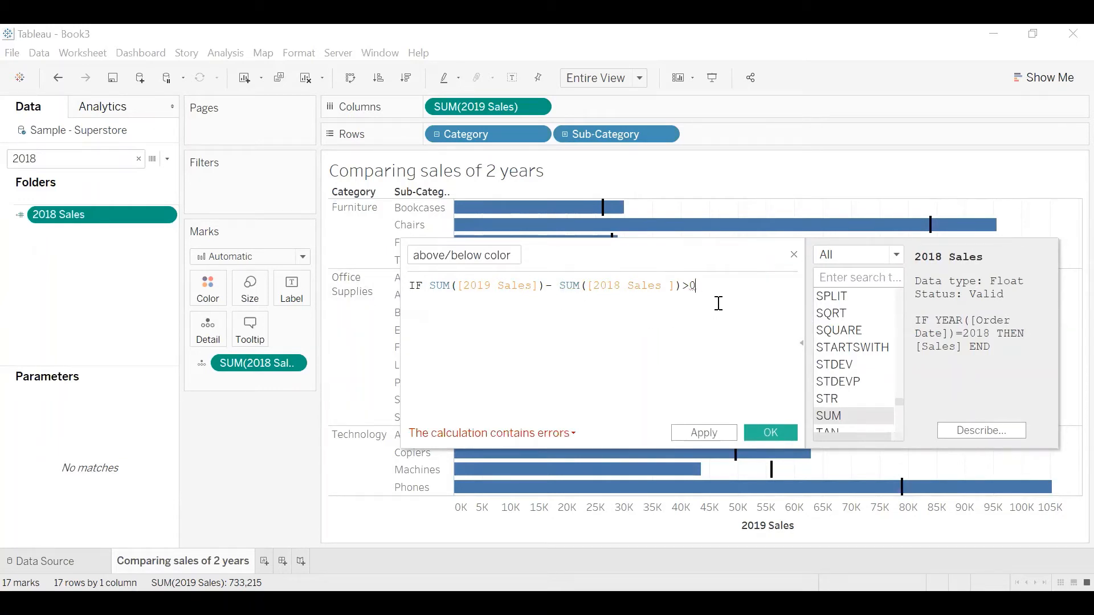
key(Left)
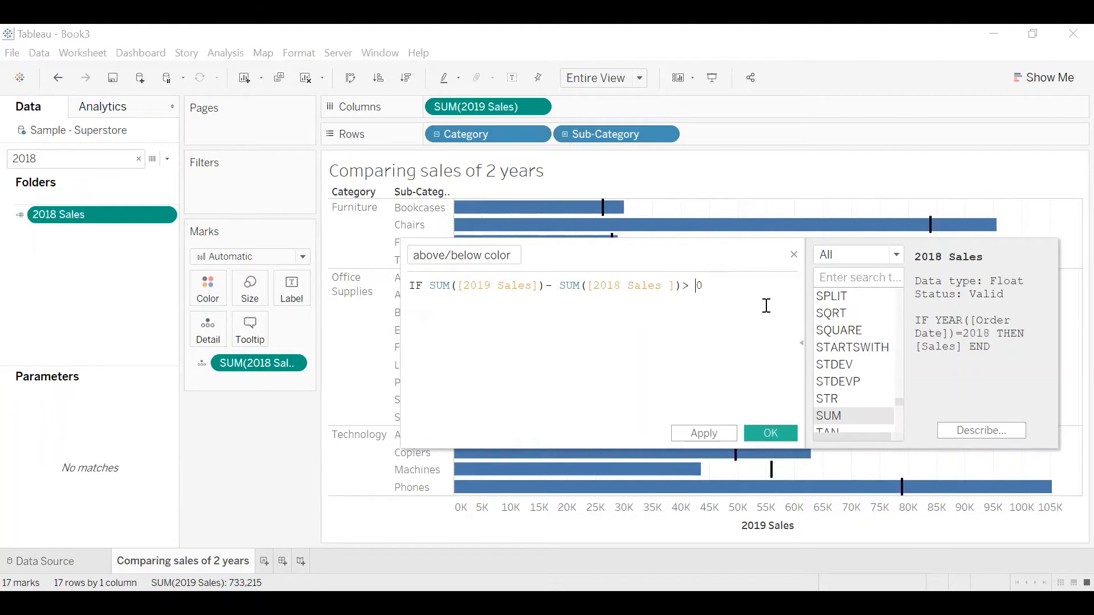
Remove IF from the formula, leaving SUM([2019 Sales])- SUM([2018 Sales ])> 0, and save the calculated field.
click(430, 289)
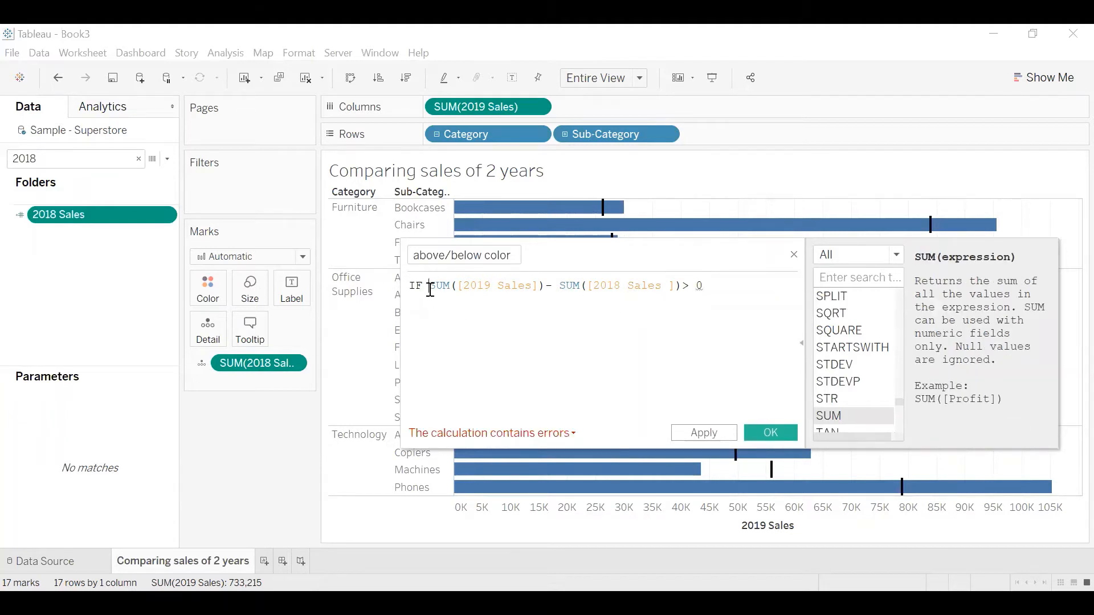
key(BackSpace)
key(BackSpace)
key(BackSpace)
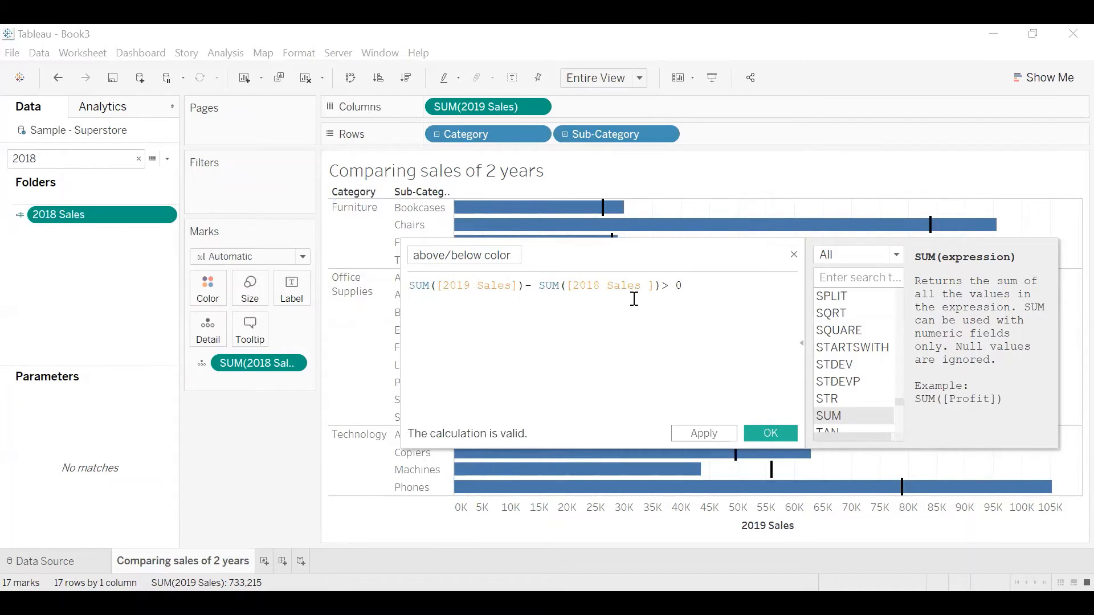
click(770, 435)
Search the fields for "abov" and color the bars by above/below color.
click(72, 154)
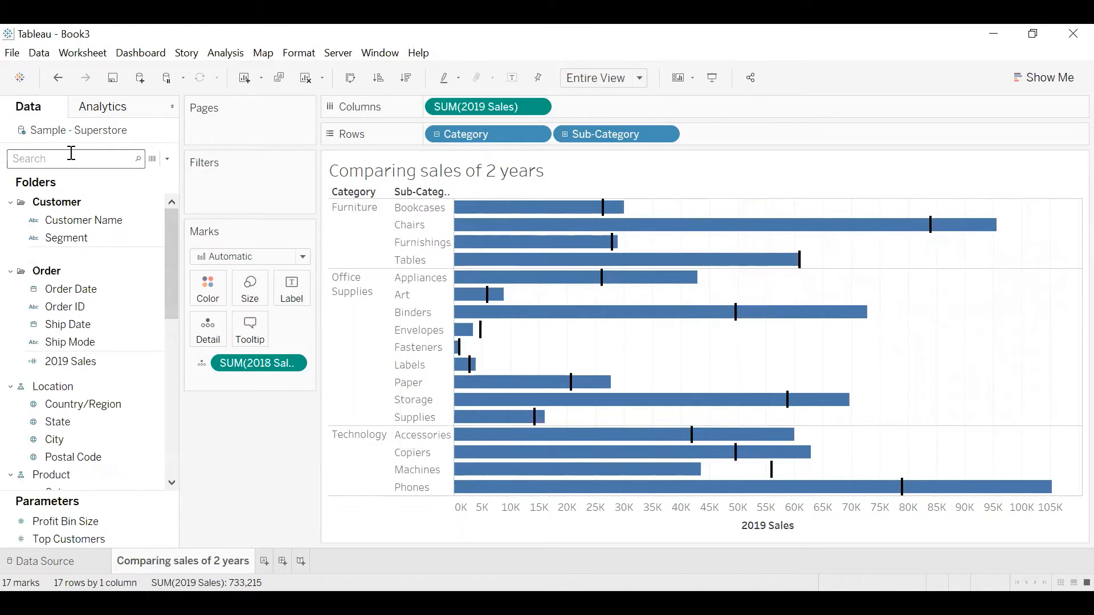
text(abov)
drag(77, 209, 213, 291)
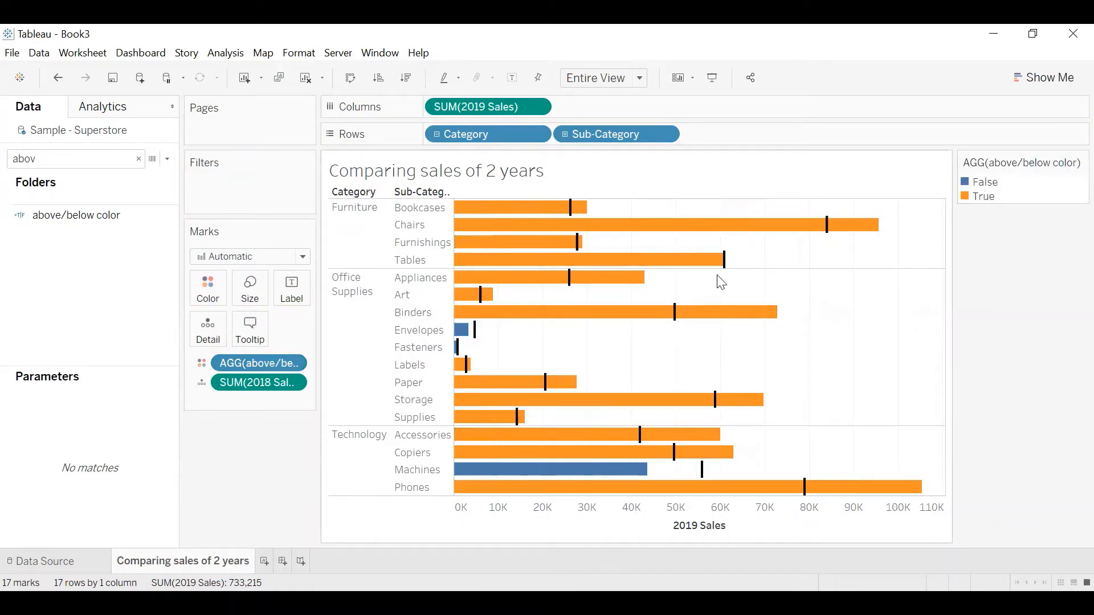
Open the color assignments for above/below color and give True the lightest green of the Green palette.
mouse_move(614, 319)
mouse_move(457, 340)
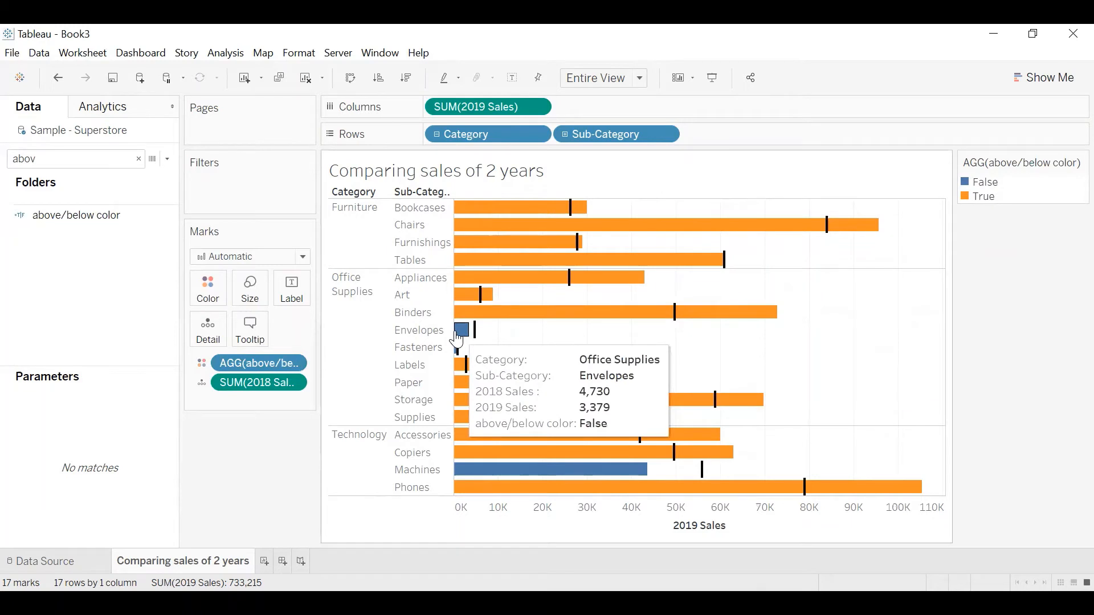
click(201, 303)
click(221, 338)
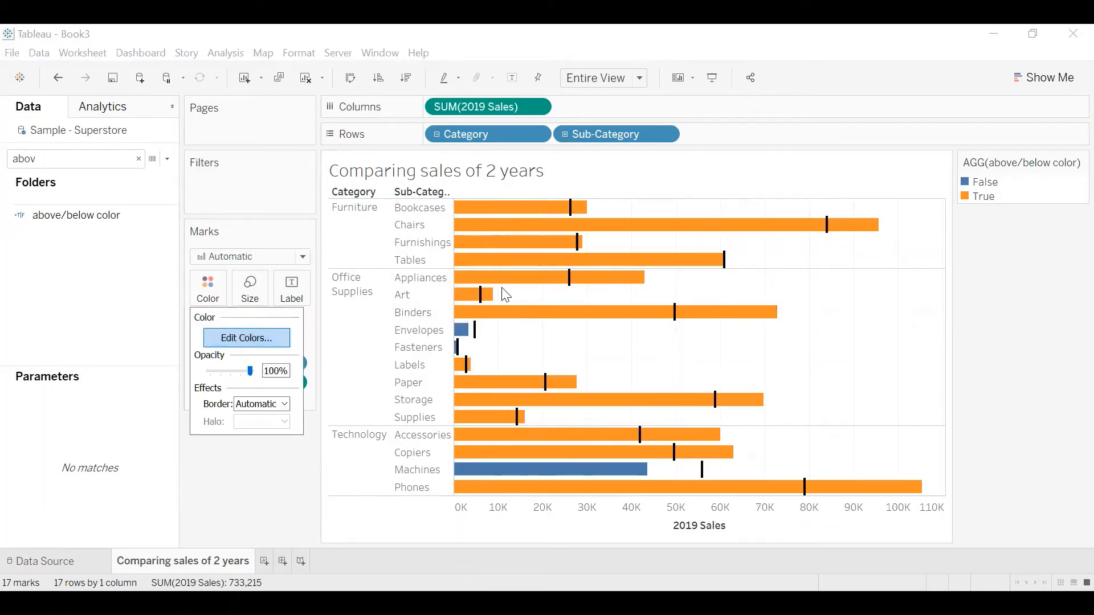
click(406, 245)
click(627, 230)
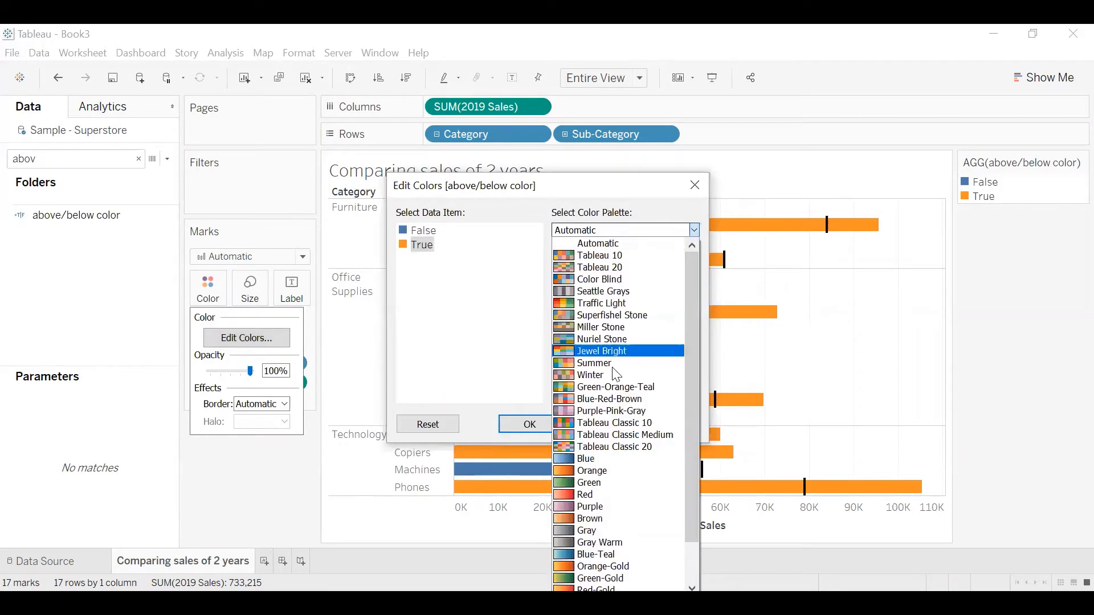
click(607, 485)
click(570, 259)
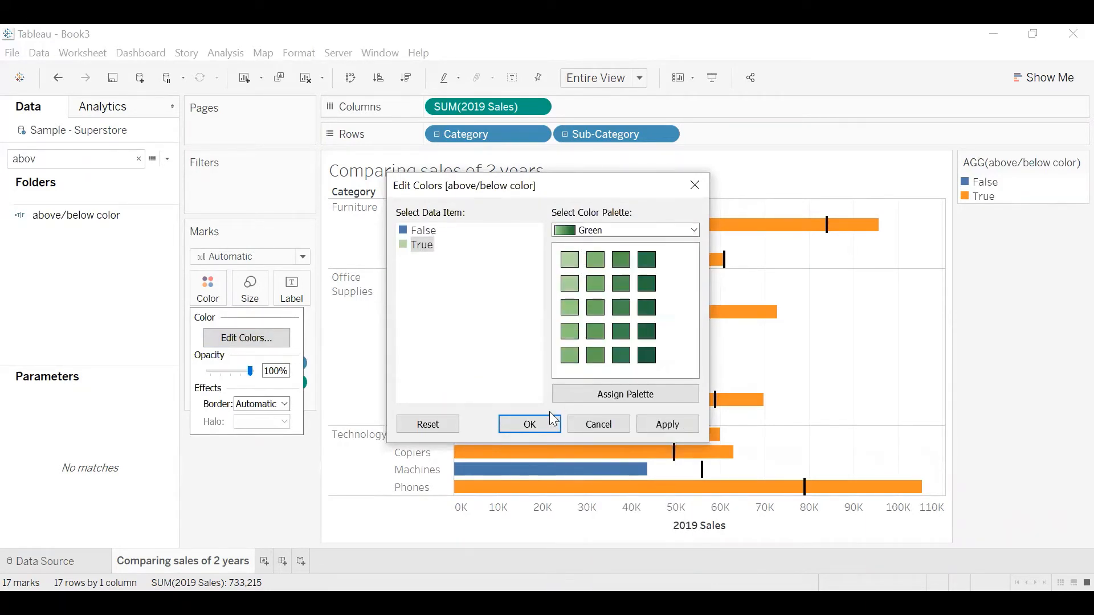
Assign the darkest red of the Red palette to False and apply the color assignments.
click(419, 229)
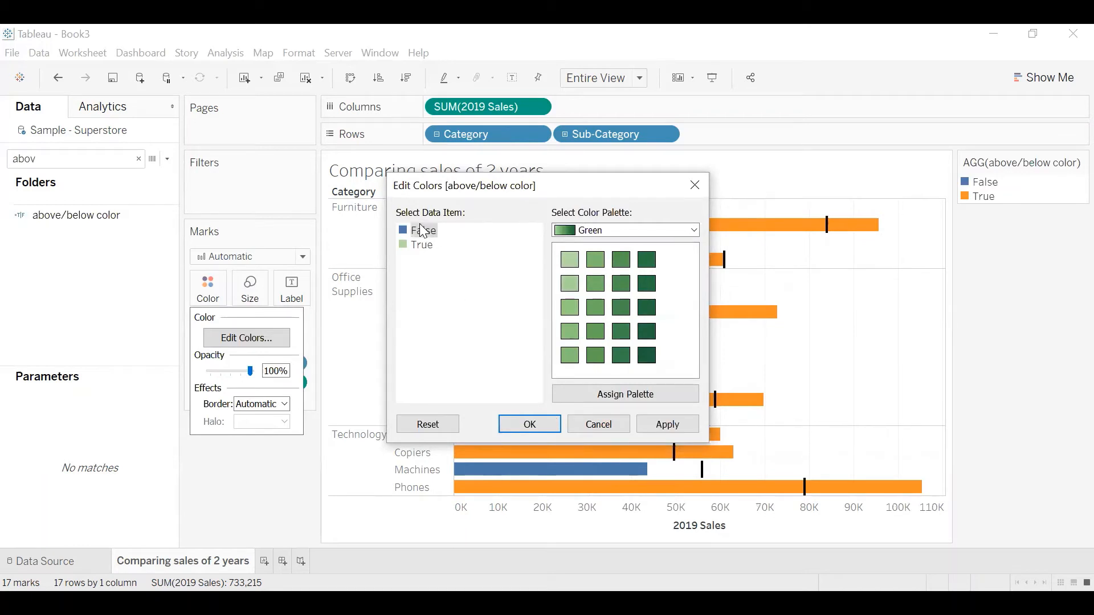
click(577, 230)
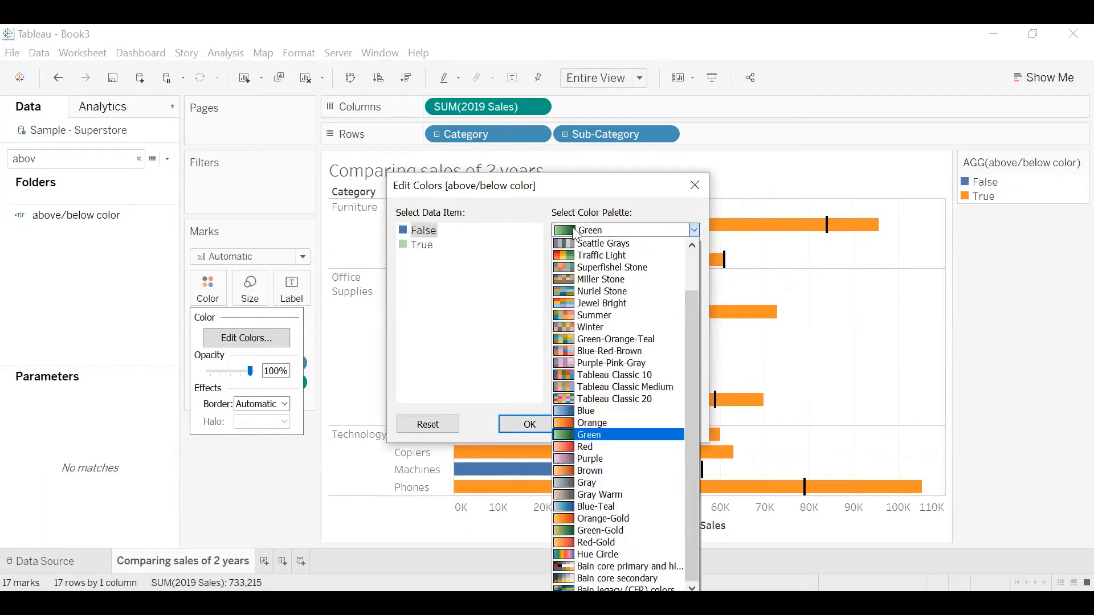
click(615, 448)
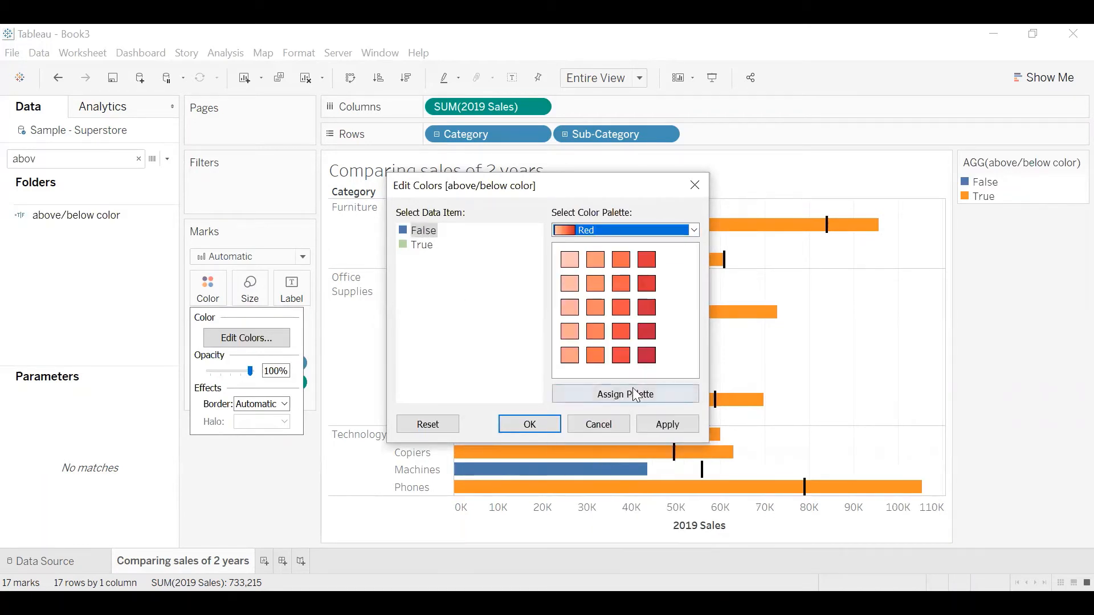
click(646, 356)
click(518, 430)
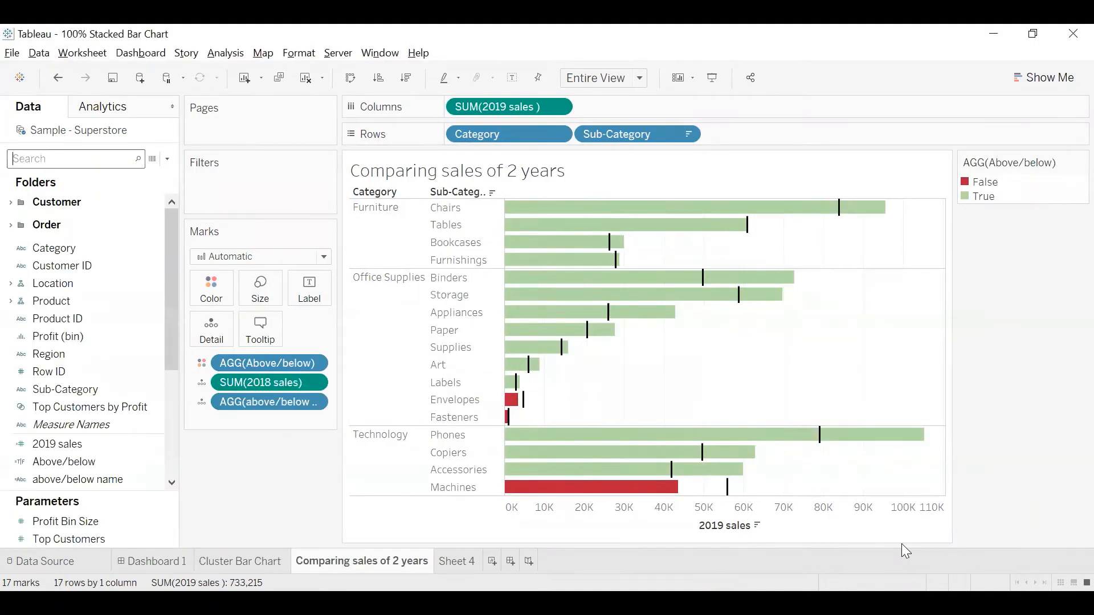
Sort the sub-categories within each category by 2019 Sales in descending order.
mouse_move(523, 217)
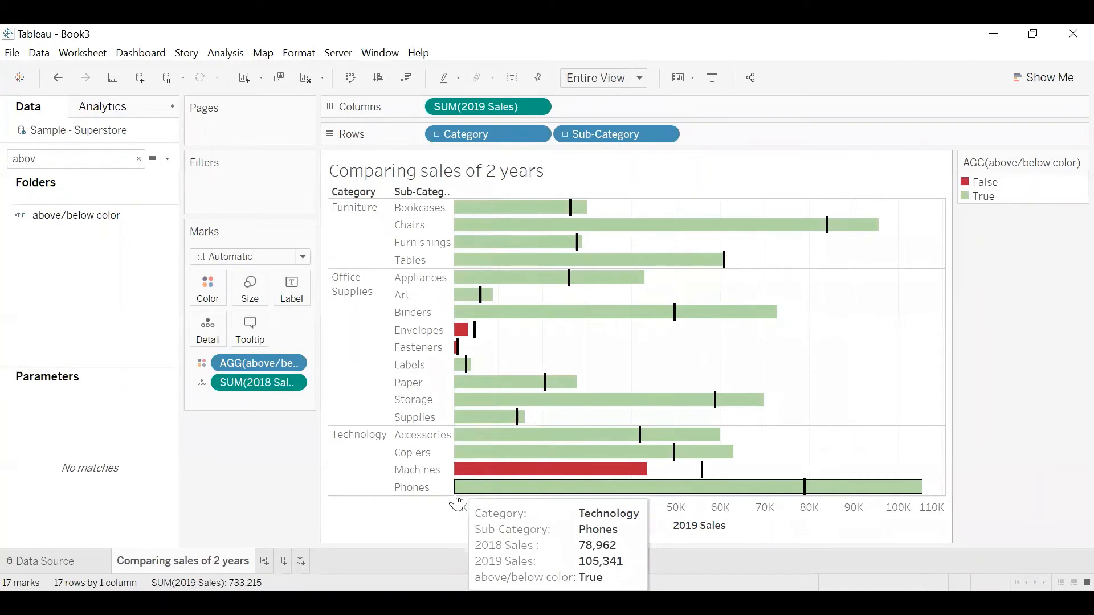
click(406, 79)
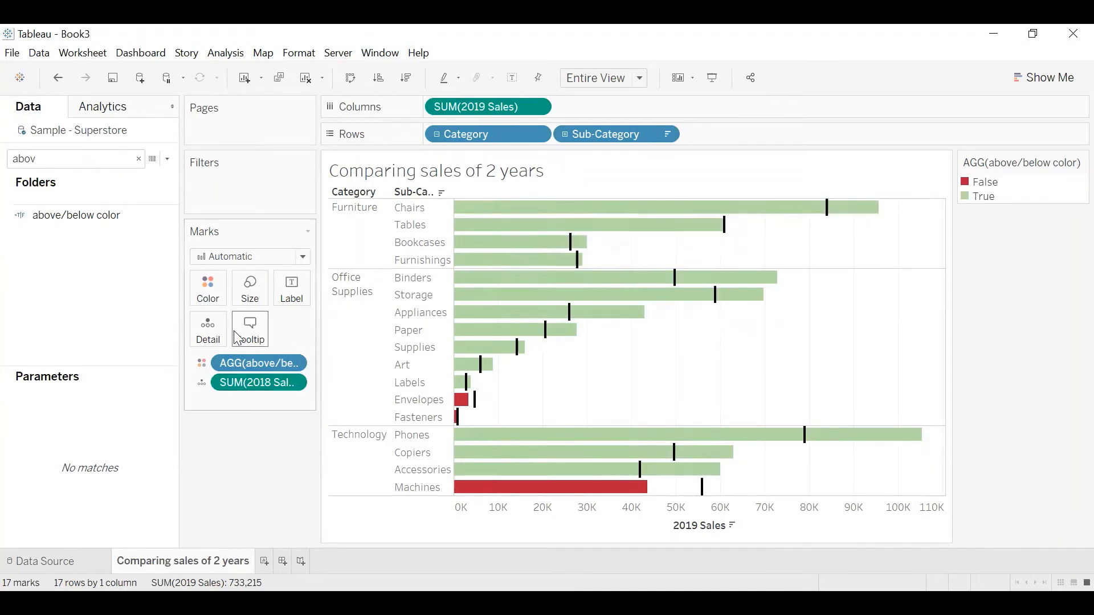
Create a calculated field based on above/below color and name it "Above/ below name".
mouse_move(515, 217)
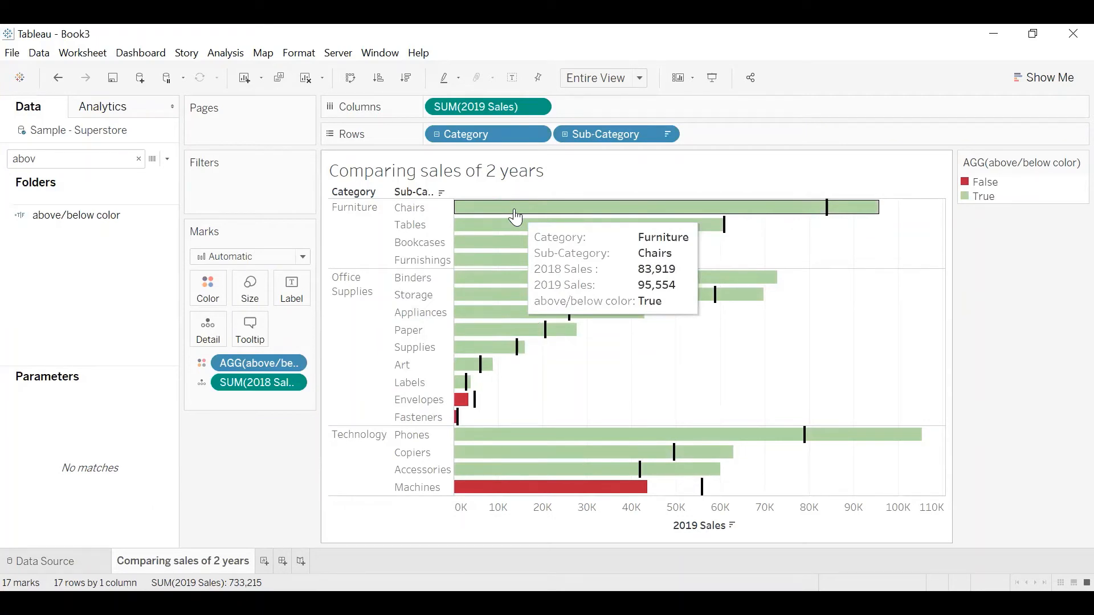
click(87, 213)
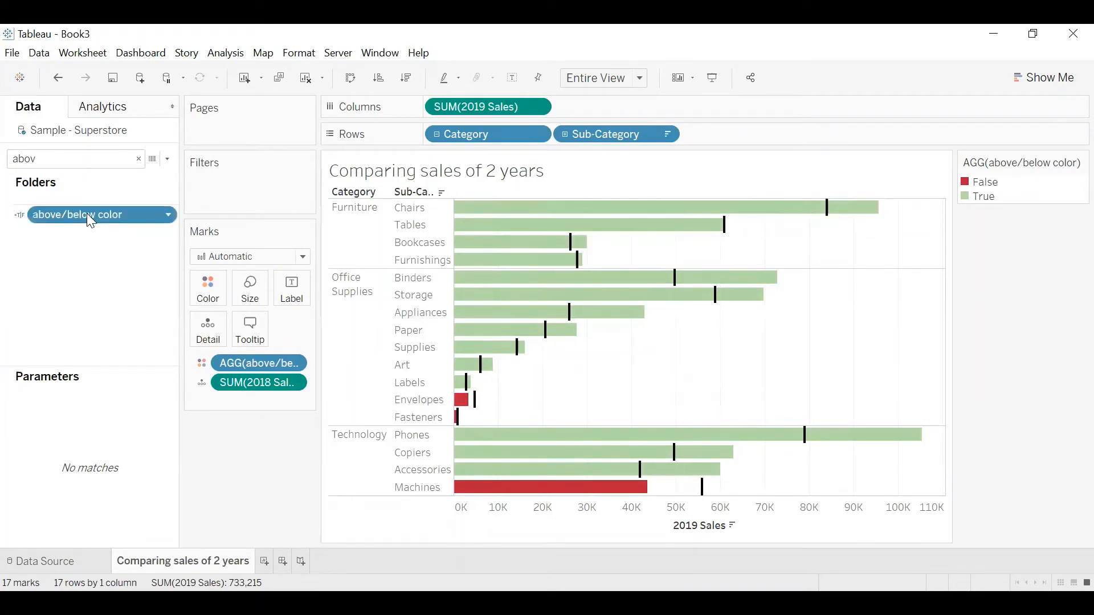
right_click(87, 214)
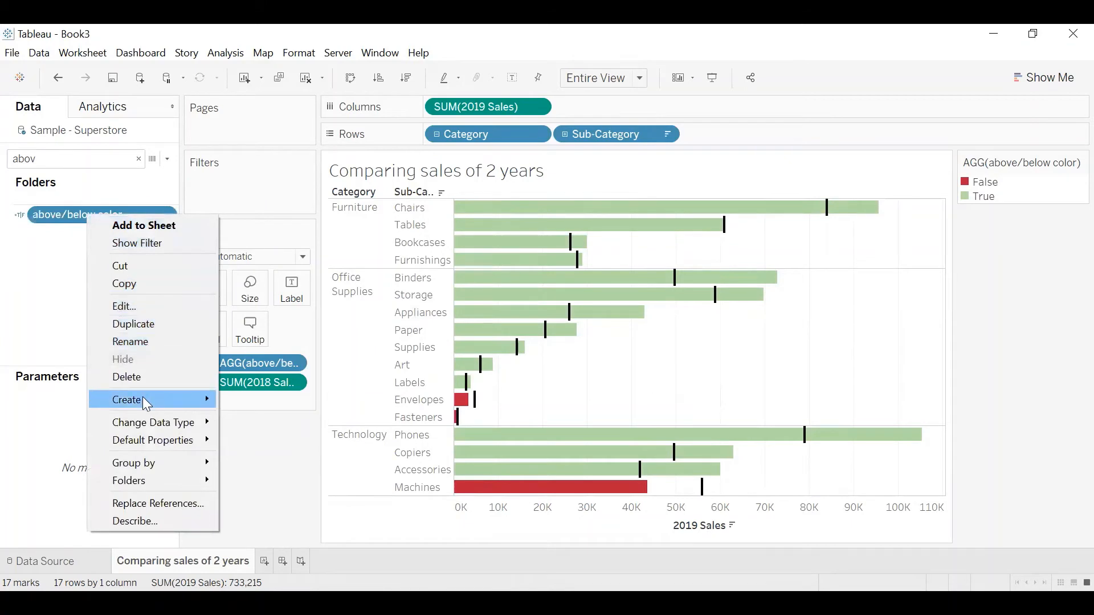
mouse_move(142, 399)
click(262, 401)
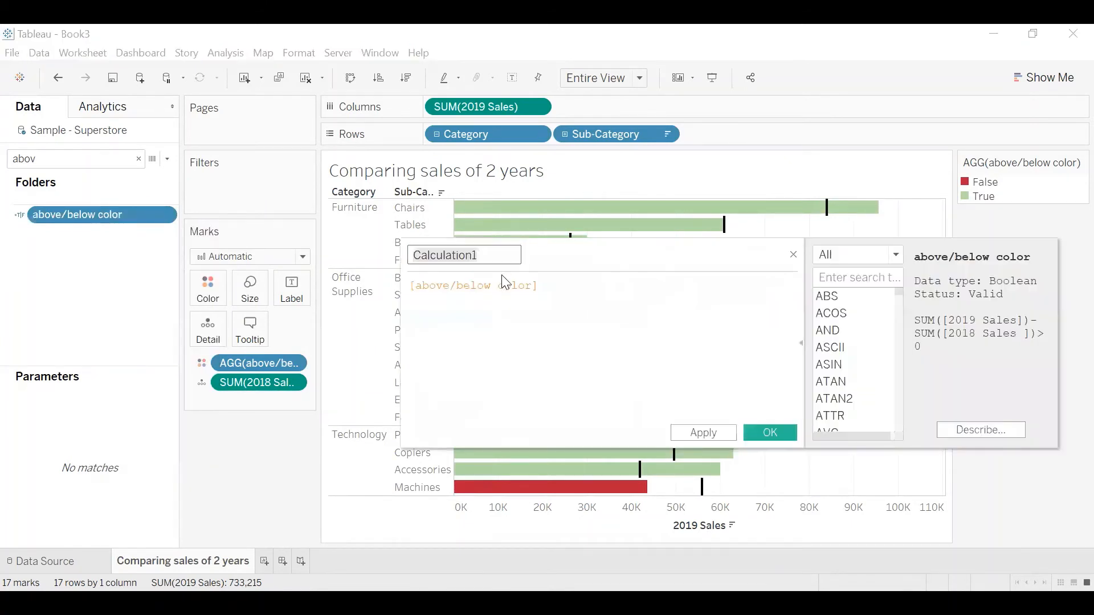
key(BackSpace)
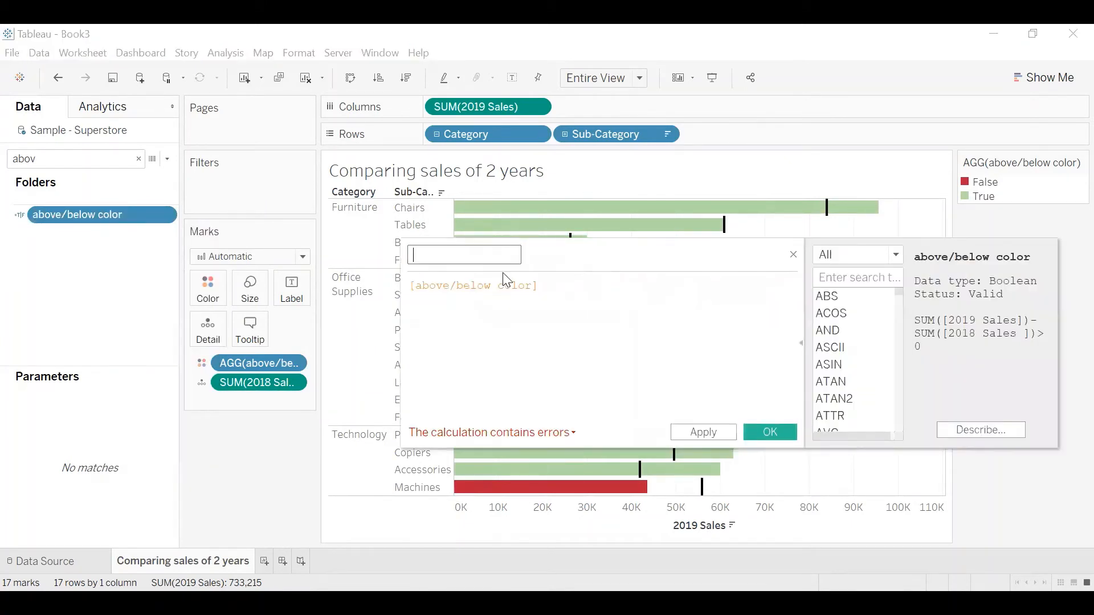
text(Above/ below name)
Turn the field reference in the formula into the condition IF [above/below color]='TRUE'.
click(424, 304)
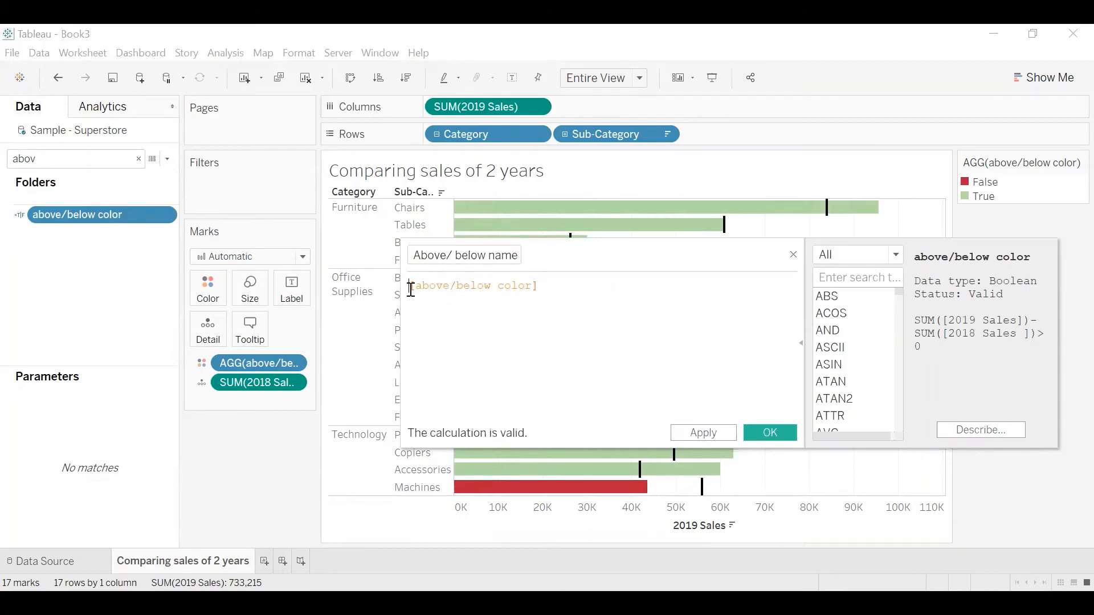
click(411, 290)
text(IF)
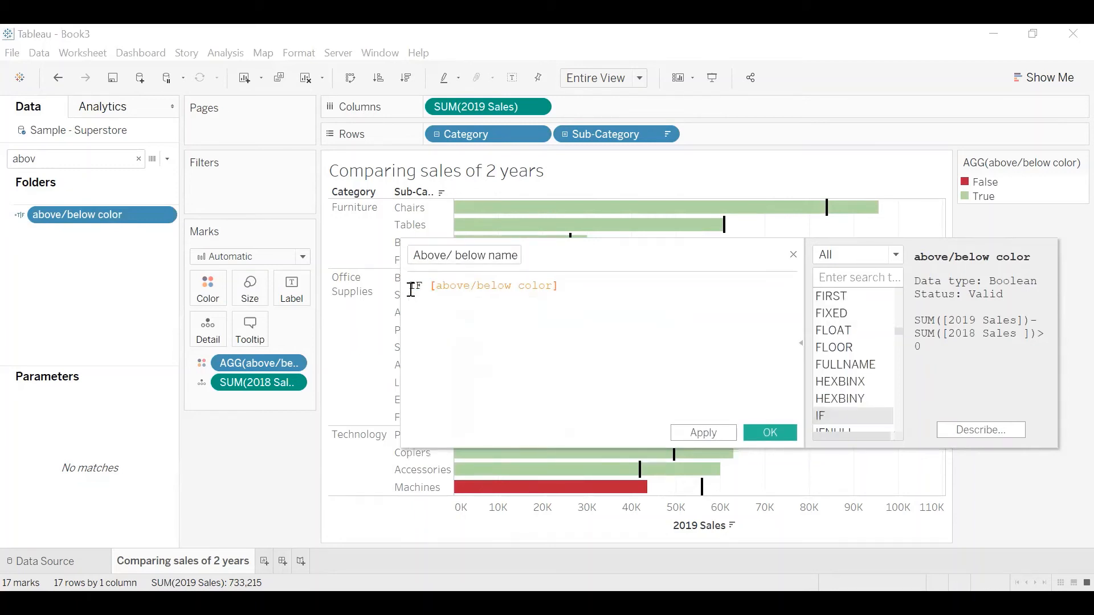
click(614, 287)
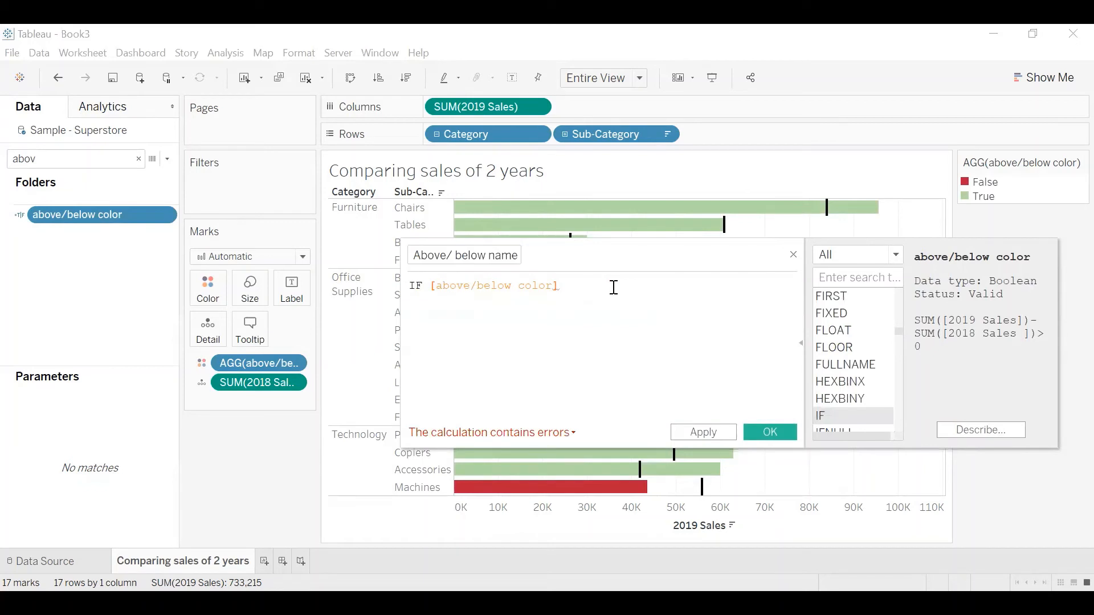
text(=t)
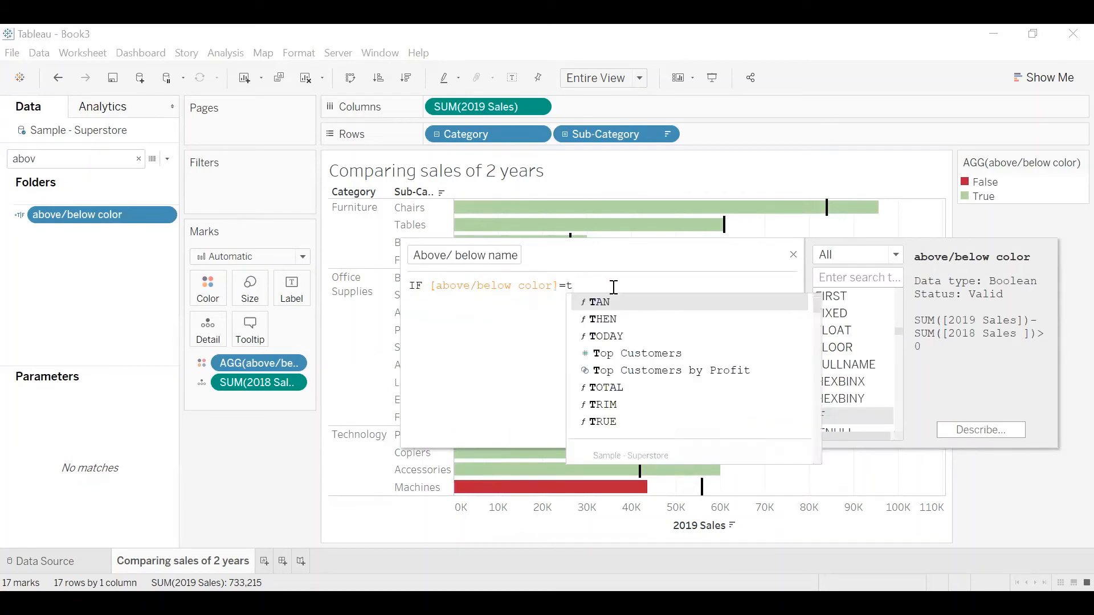
key(BackSpace)
text('TRU)
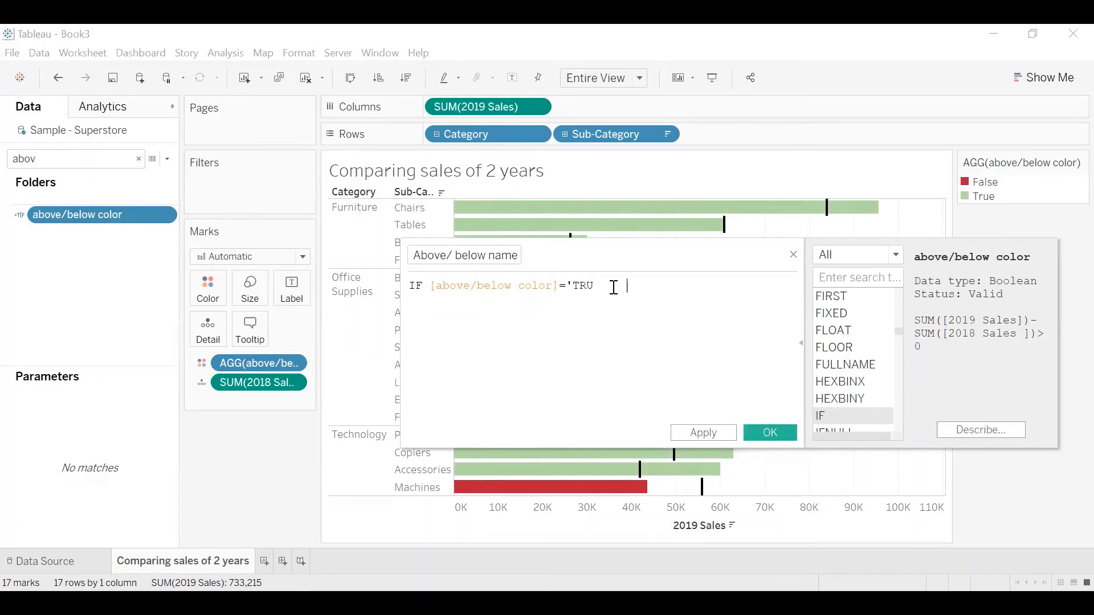
key(BackSpace)
text(E')
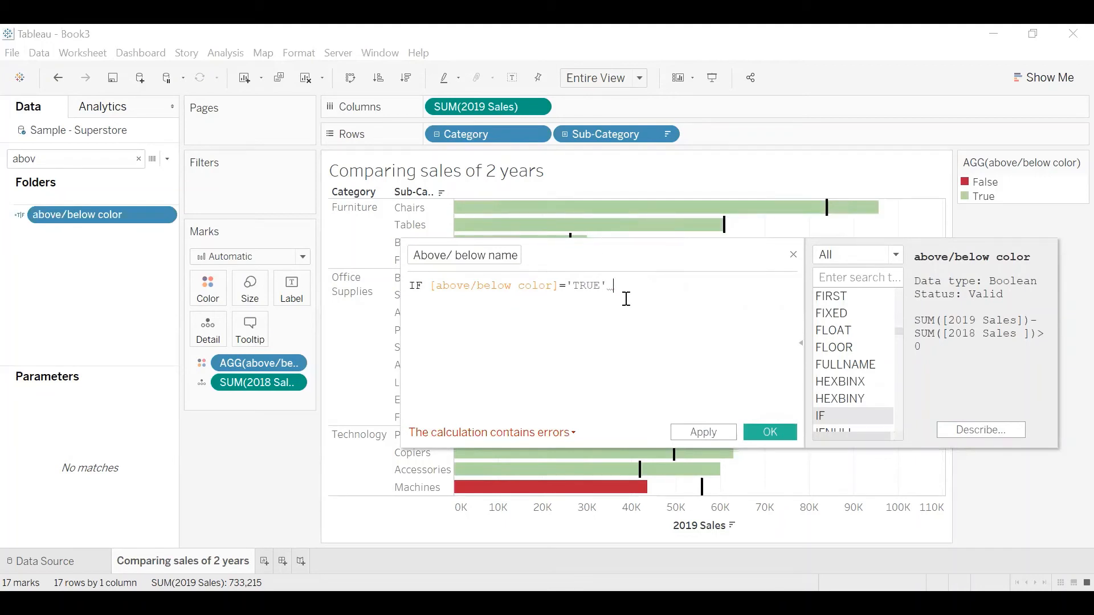
Complete the formula after the condition with THEN 'above' ELSE 'below' END.
text( THEN 'a)
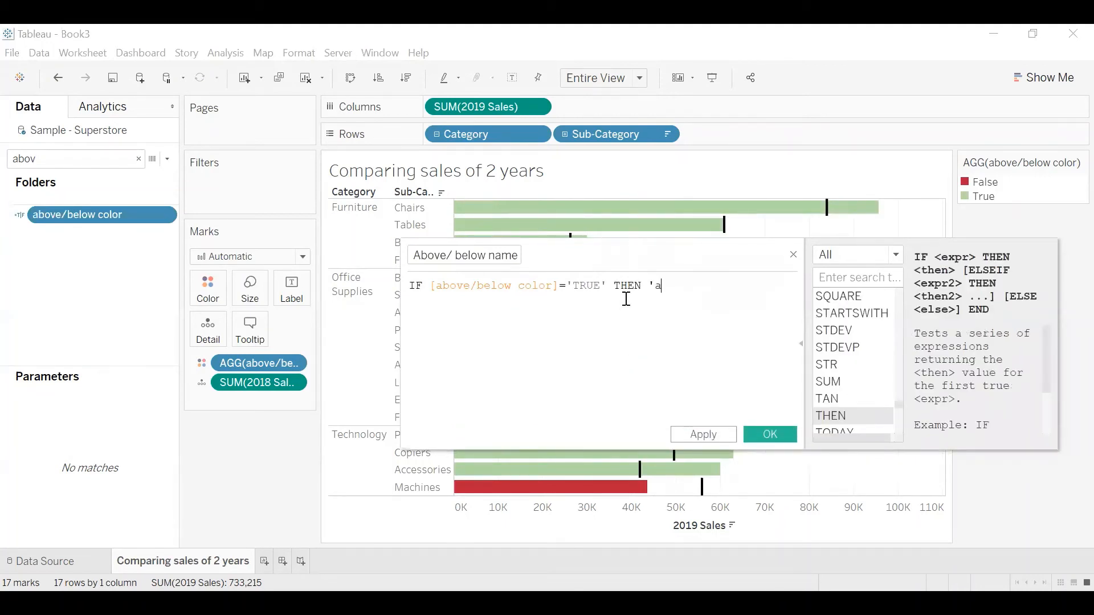
text(bove' ELSE )
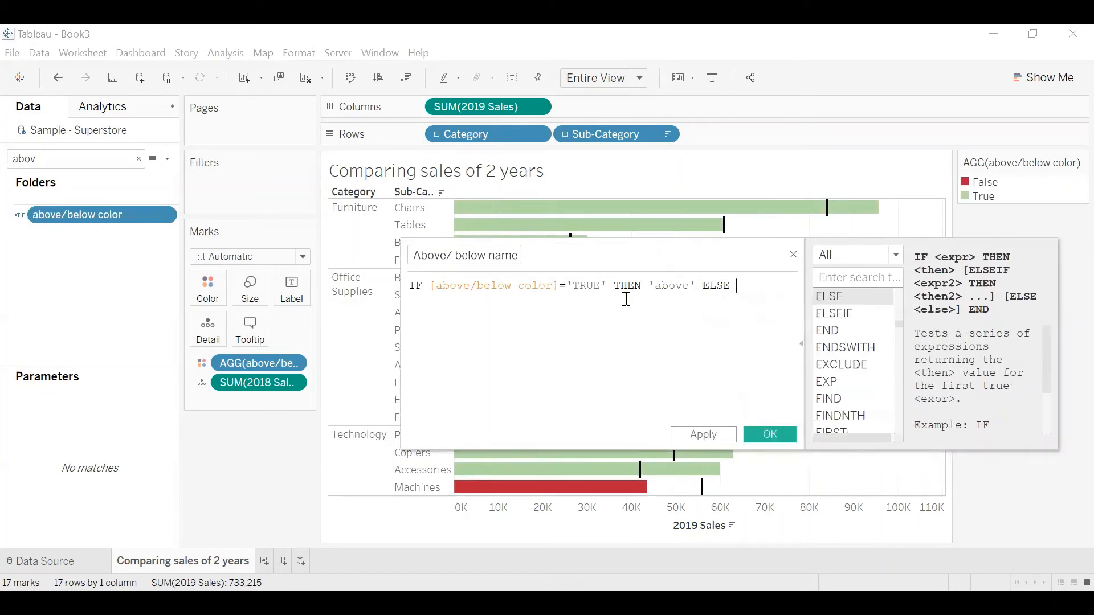
text('below)
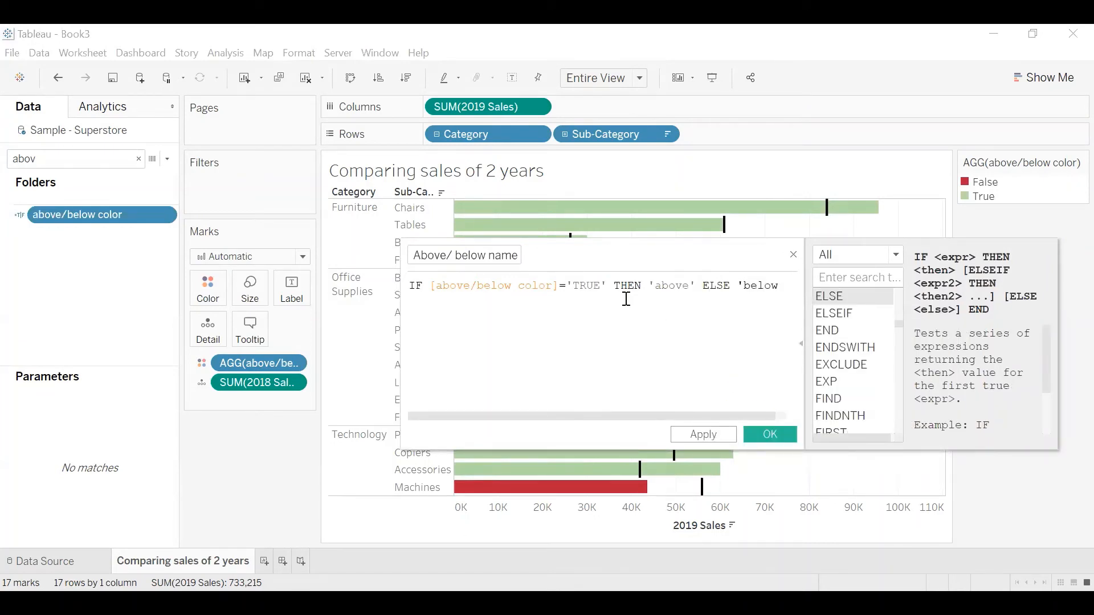
text(' END)
key(Return)
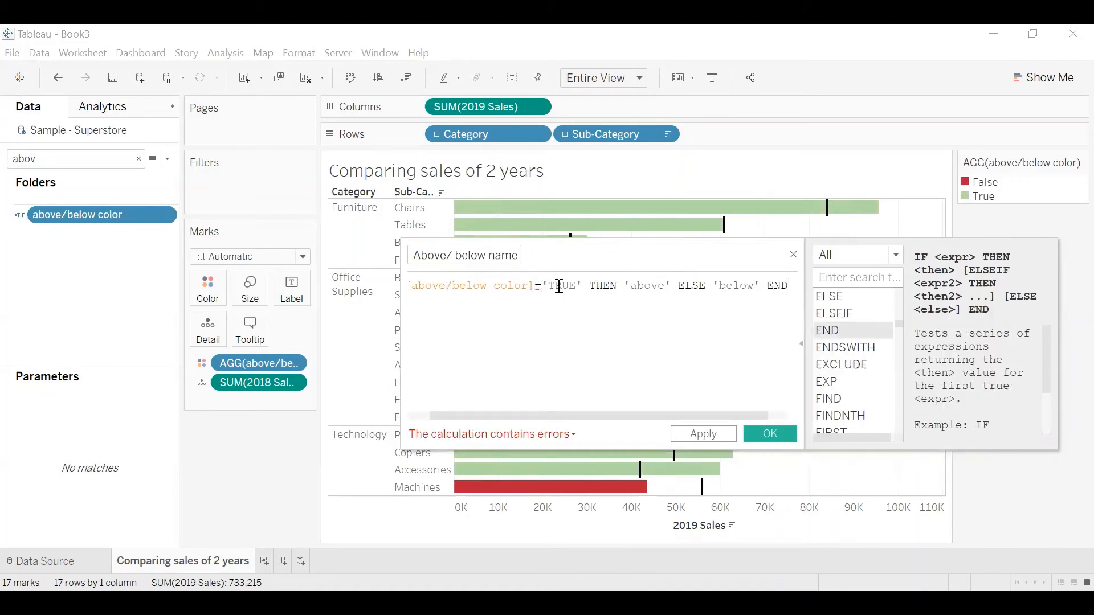
Remove the quotes around TRUE in the formula's condition and save the calculated field.
key(BackSpace)
key(BackSpace)
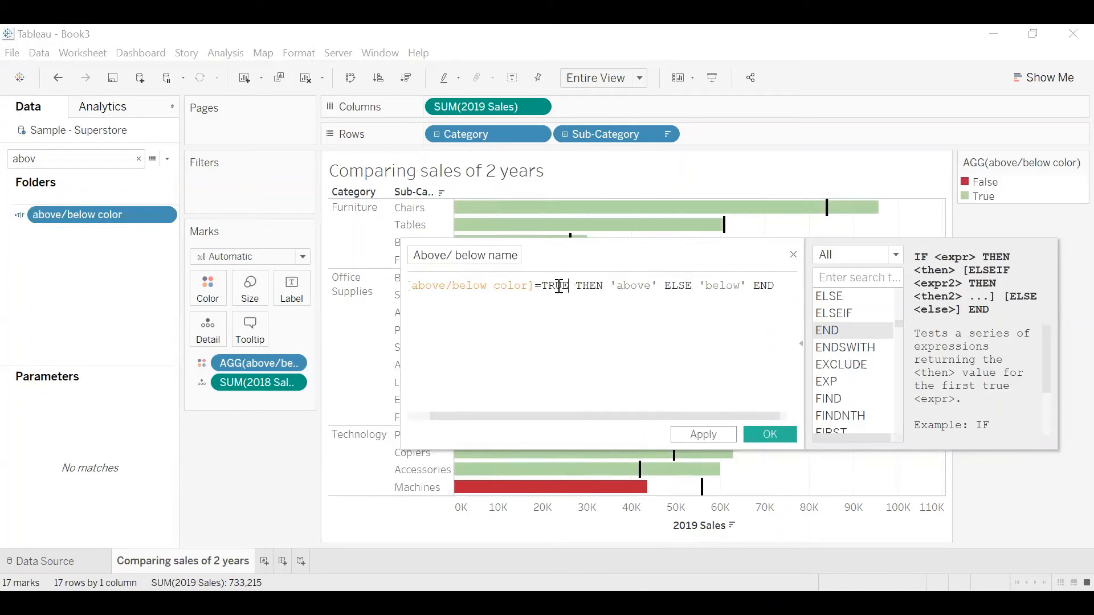
drag(447, 416, 425, 416)
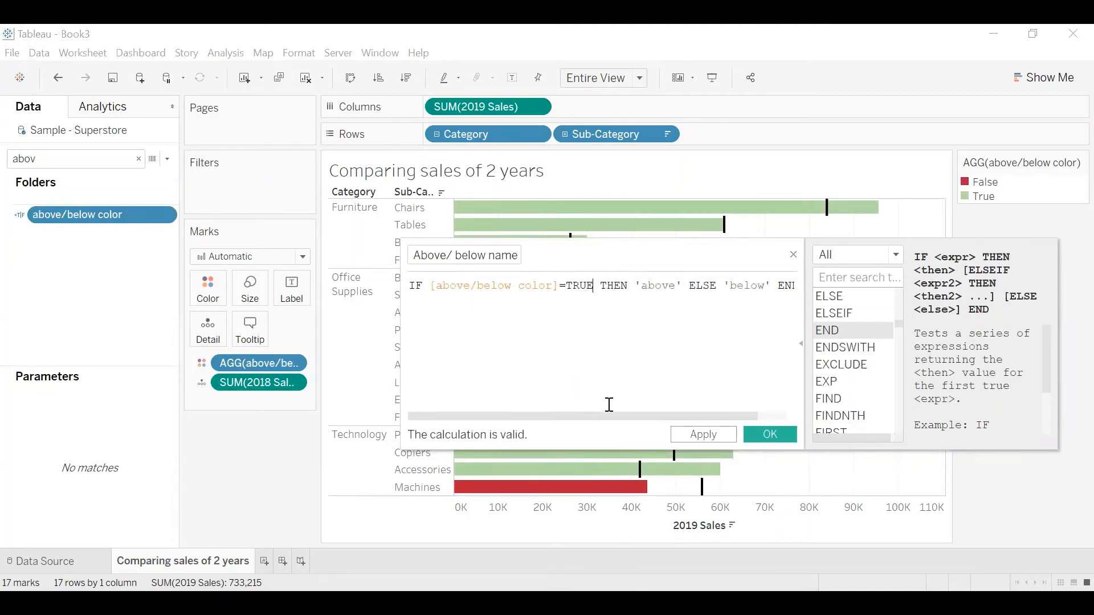
drag(574, 415, 673, 407)
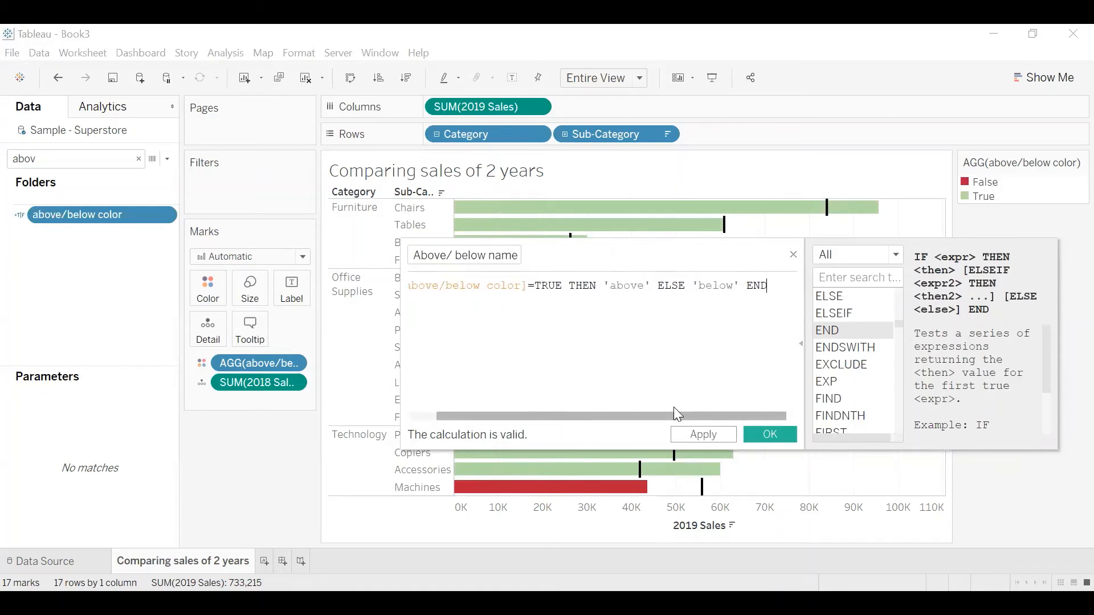
click(769, 435)
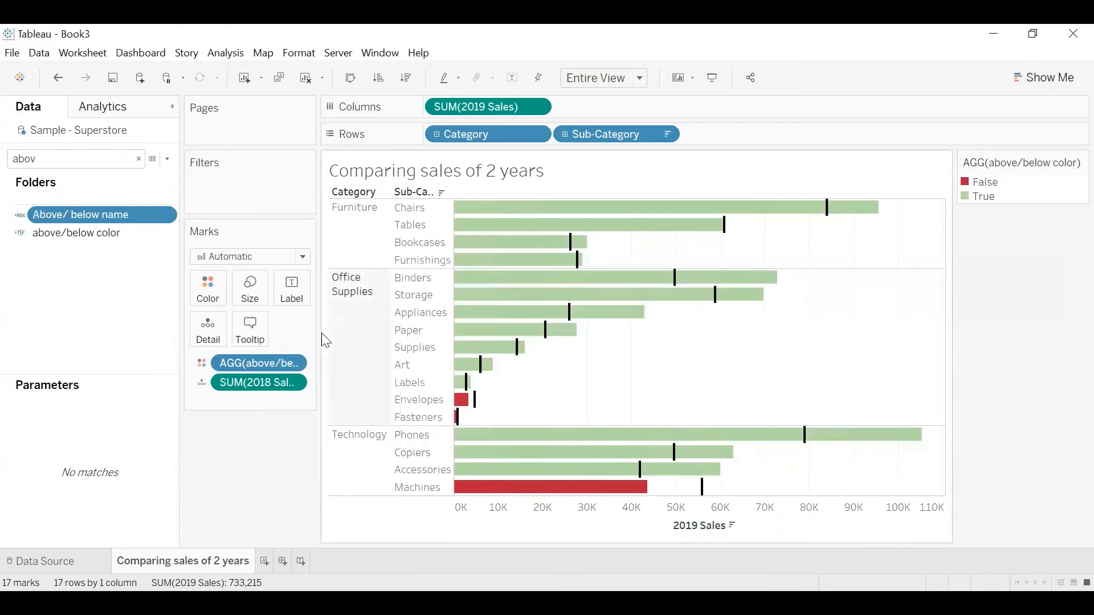
Replace the whole default tooltip text with "Sales for" followed by the Sub-Category field.
click(249, 336)
key(ctrl+a)
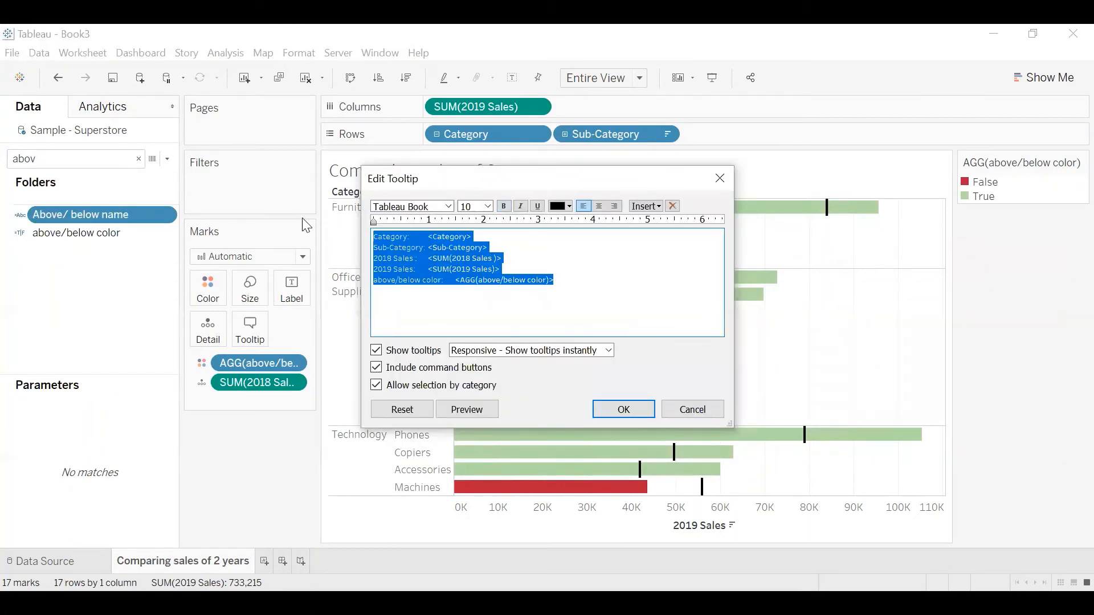
key(Delete)
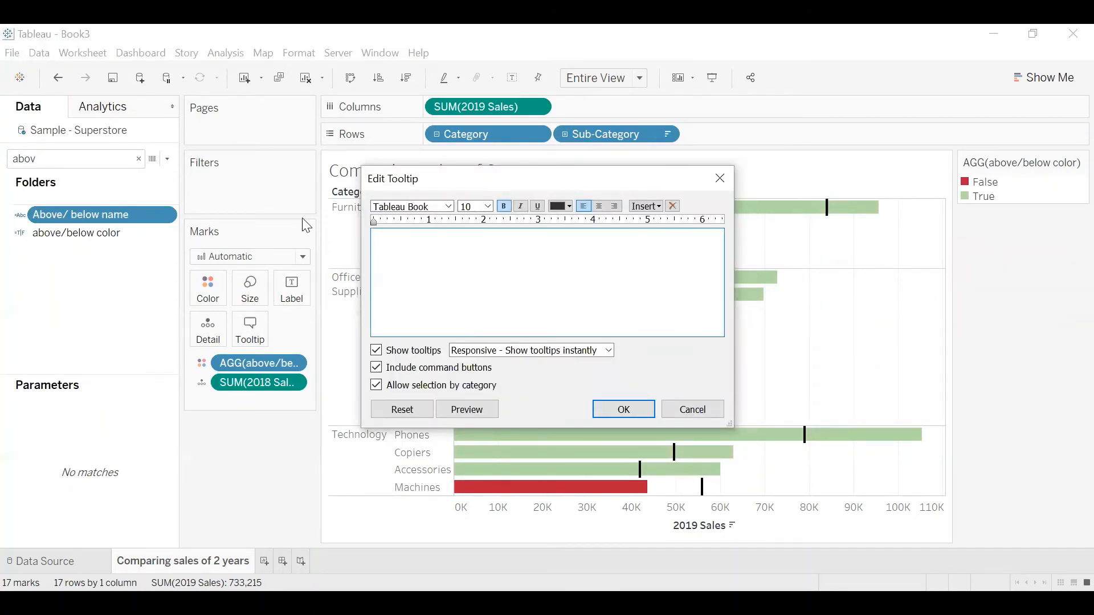
text(Sales for)
click(646, 207)
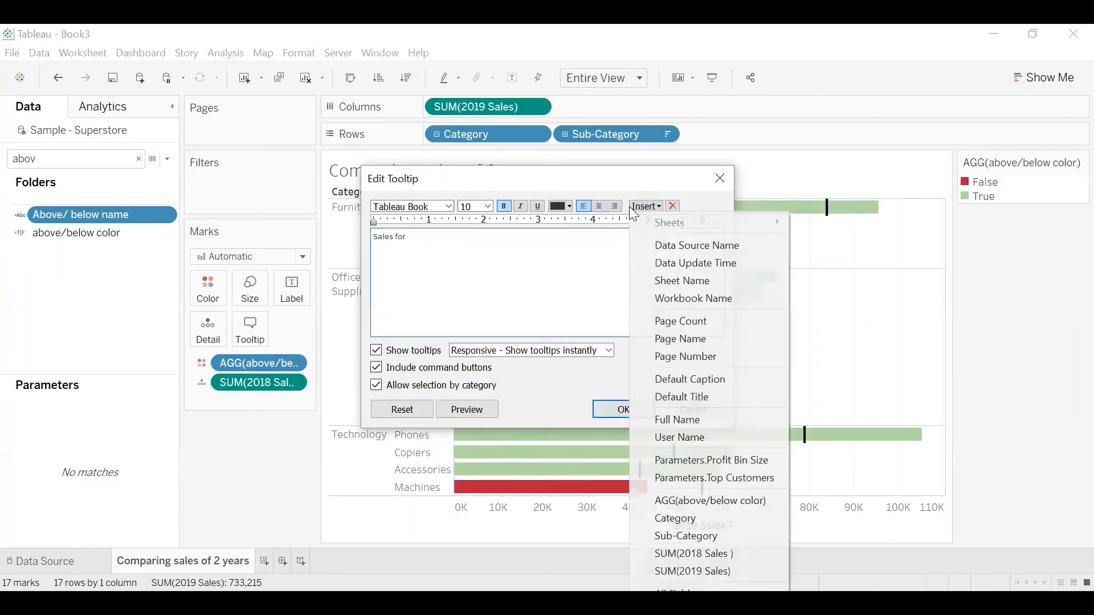
click(715, 535)
Continue the tooltip sentence with "in 2019 was" and the SUM(2019 Sales) field.
text(in 201)
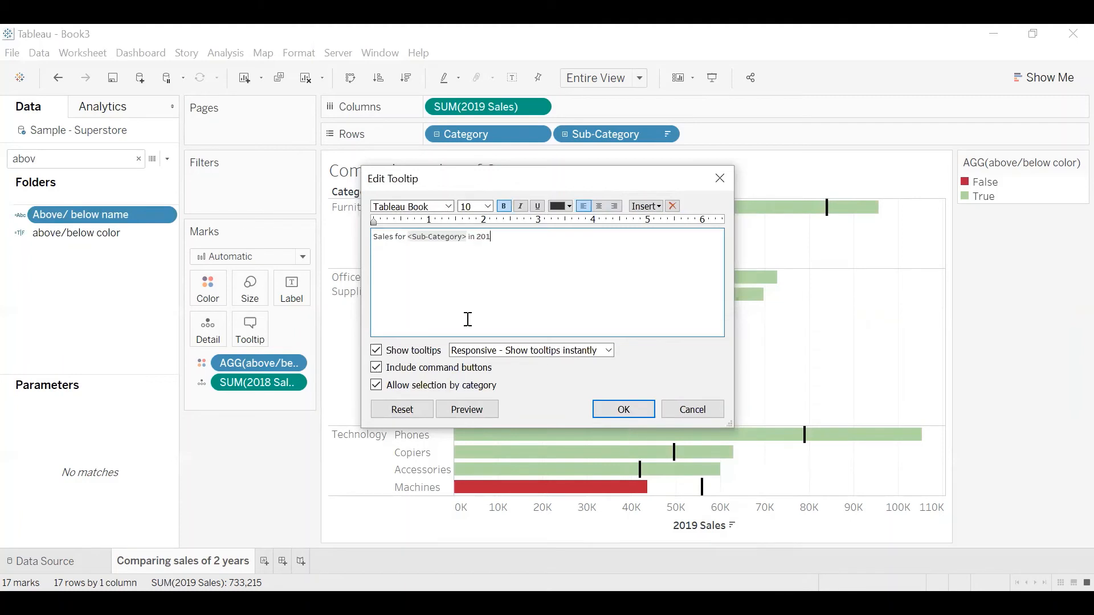
text(9 was)
click(656, 206)
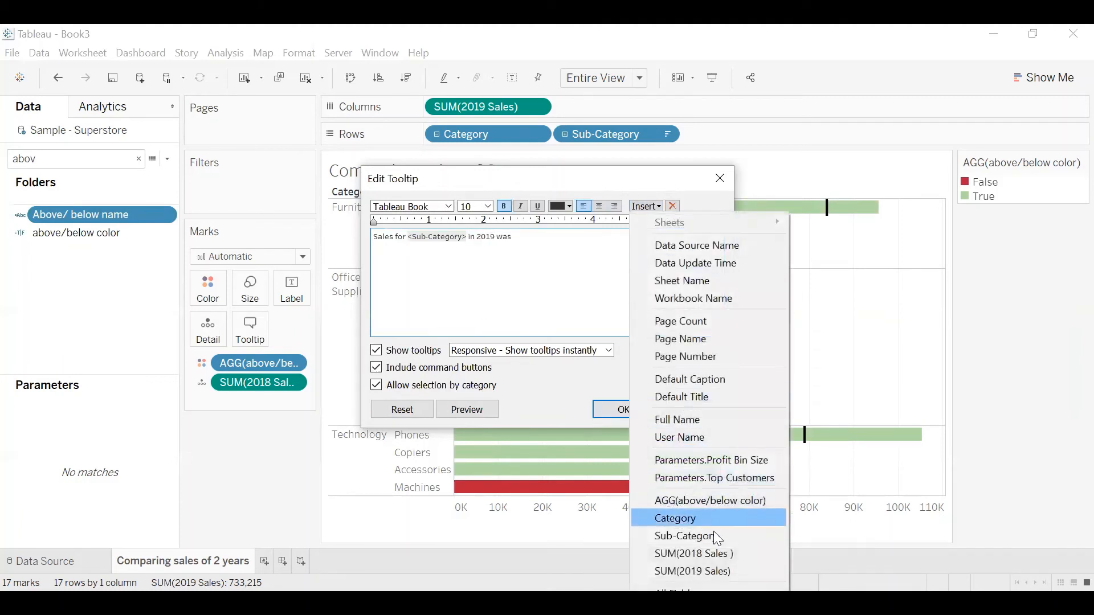
click(719, 568)
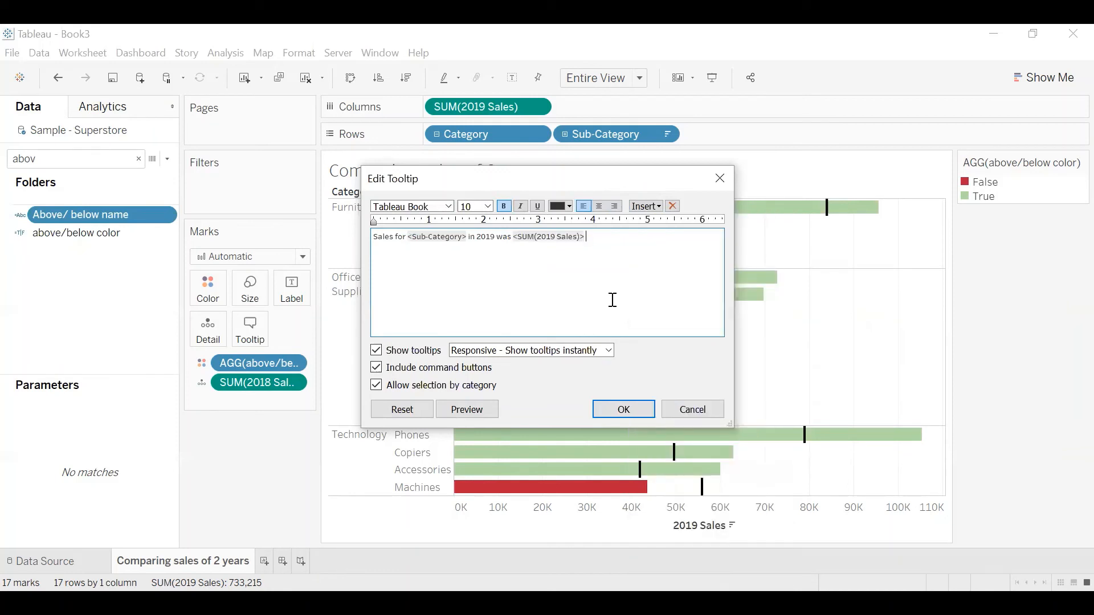
Append "which were" to the tooltip, apply it, and add Above/ below name to the marks as detail.
text(which were)
click(646, 206)
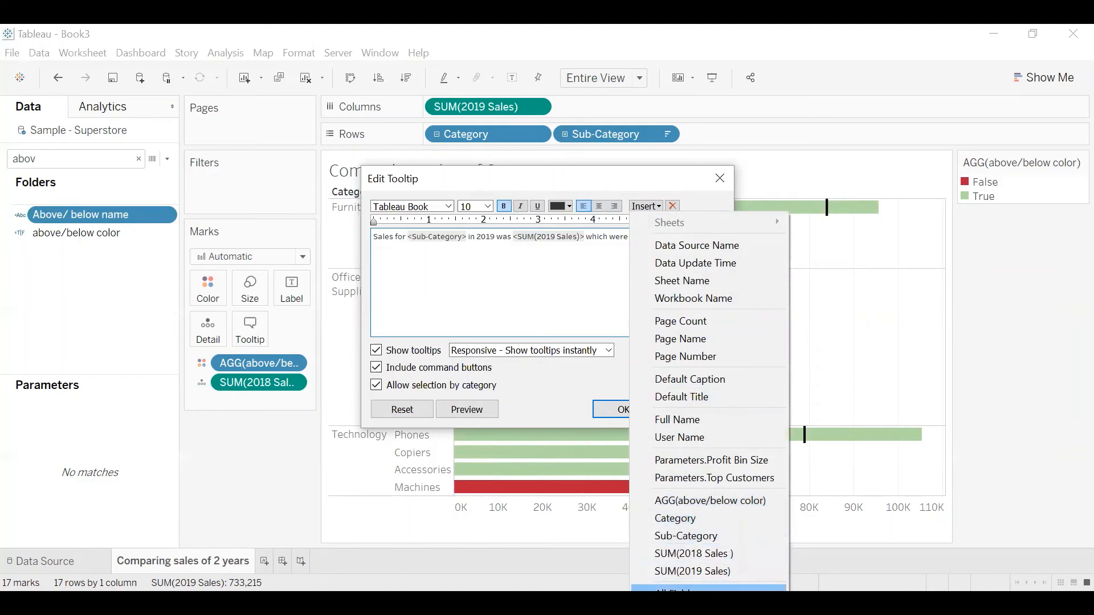
click(542, 307)
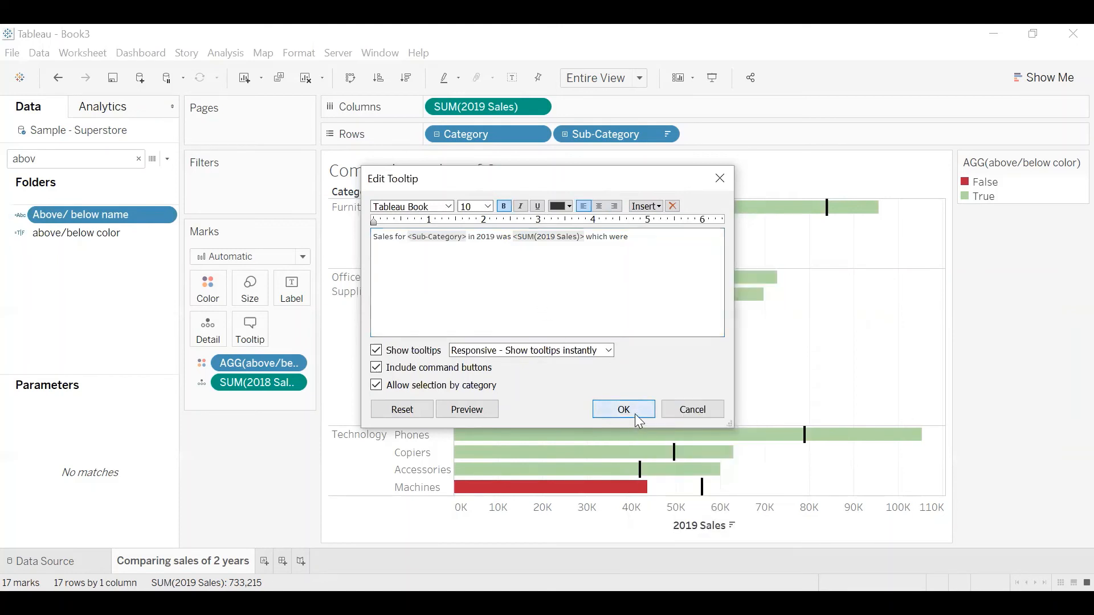
click(624, 409)
drag(71, 212, 212, 324)
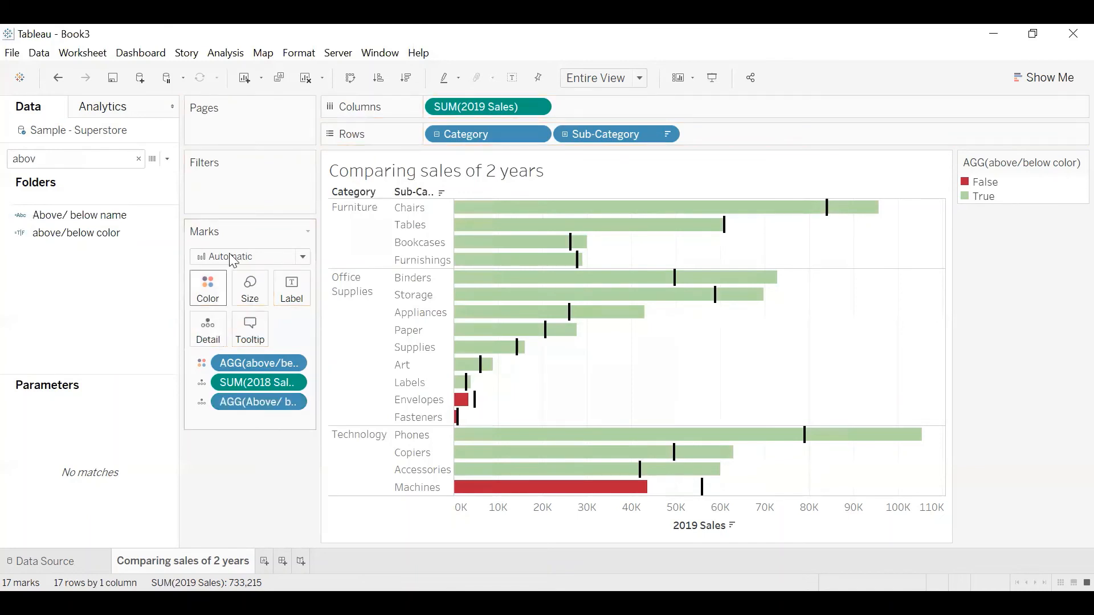
Reopen the tooltip text and append the AGG(Above/ below name) field followed by "the sales of".
click(248, 336)
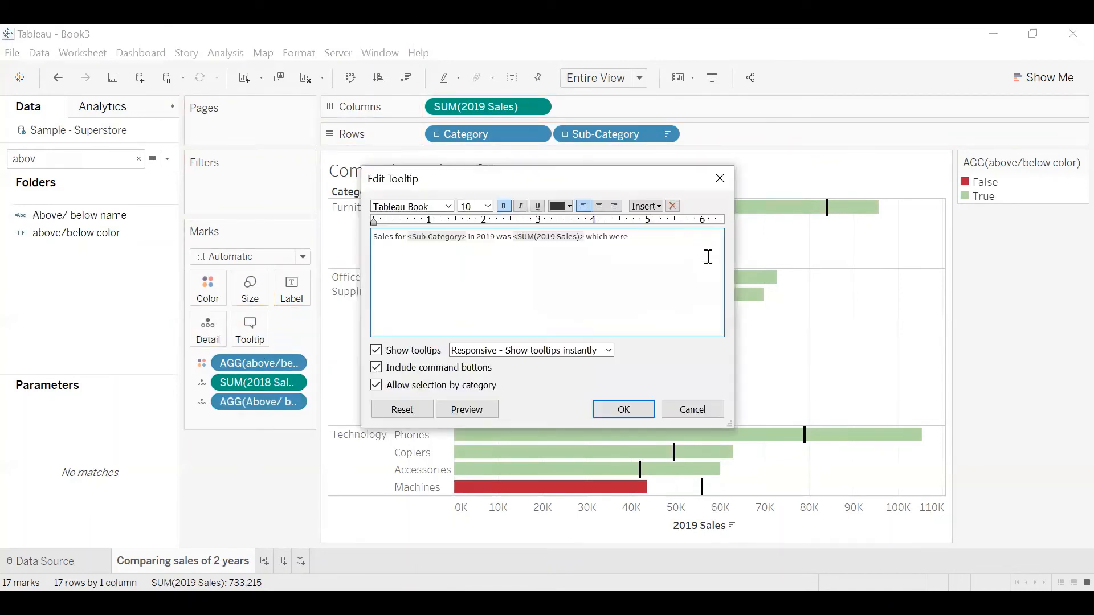
click(651, 206)
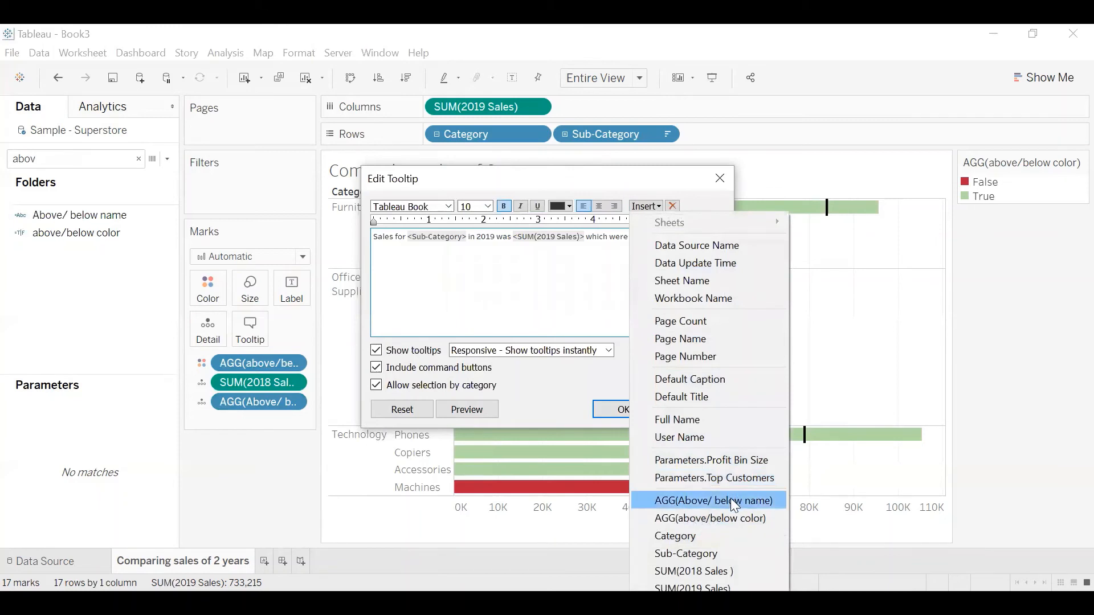
click(731, 499)
text(the sale)
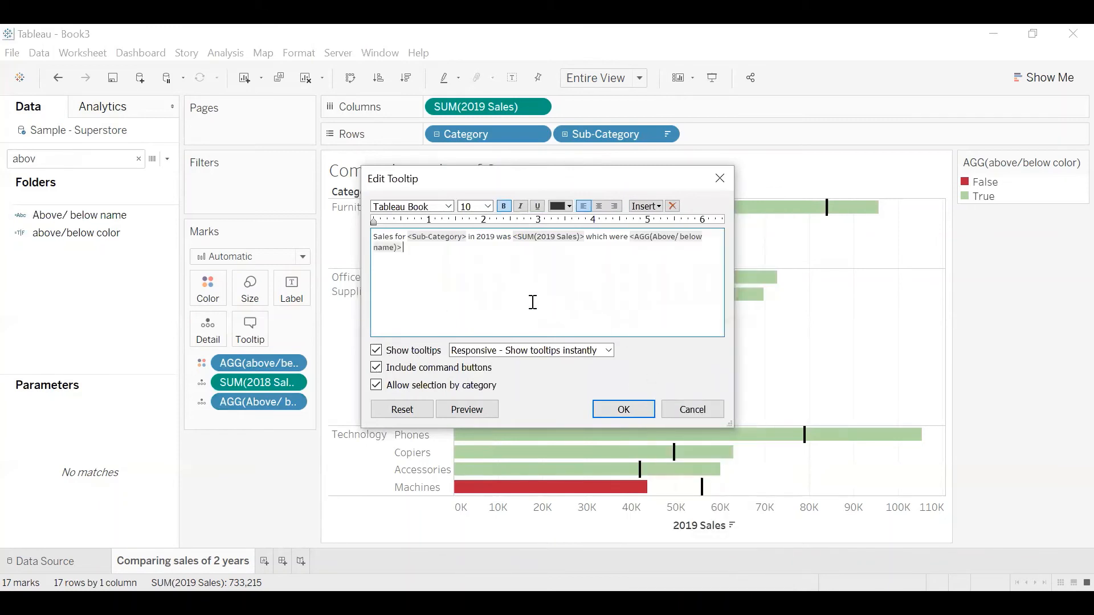
text(s of)
Finish the tooltip sentence with the SUM(2018 Sales) field and "in 2018.", apply it, and check it on the Chairs bar.
click(645, 206)
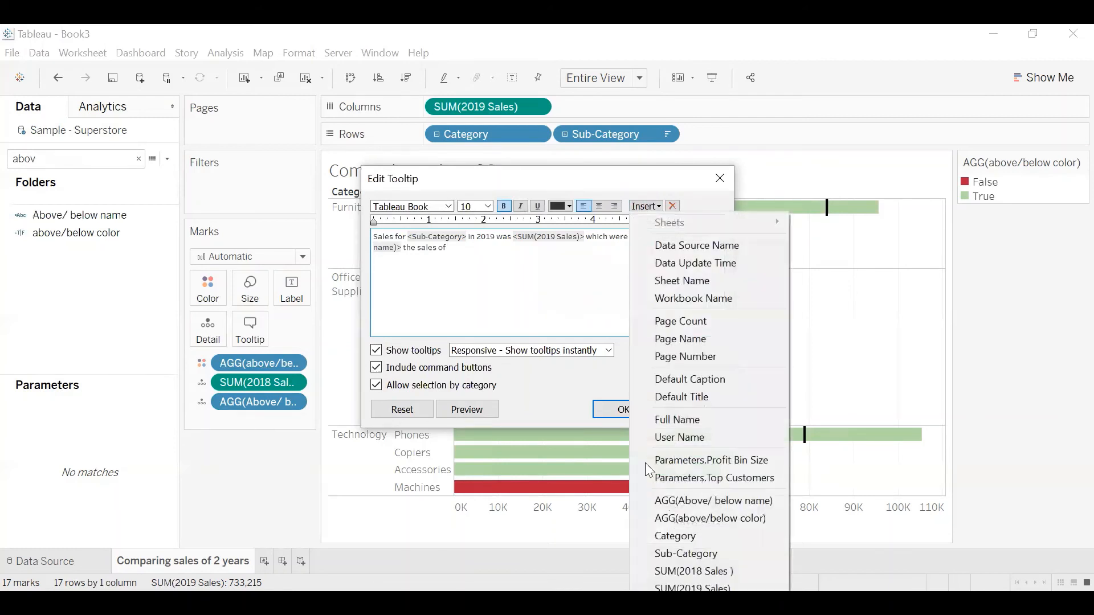
click(698, 568)
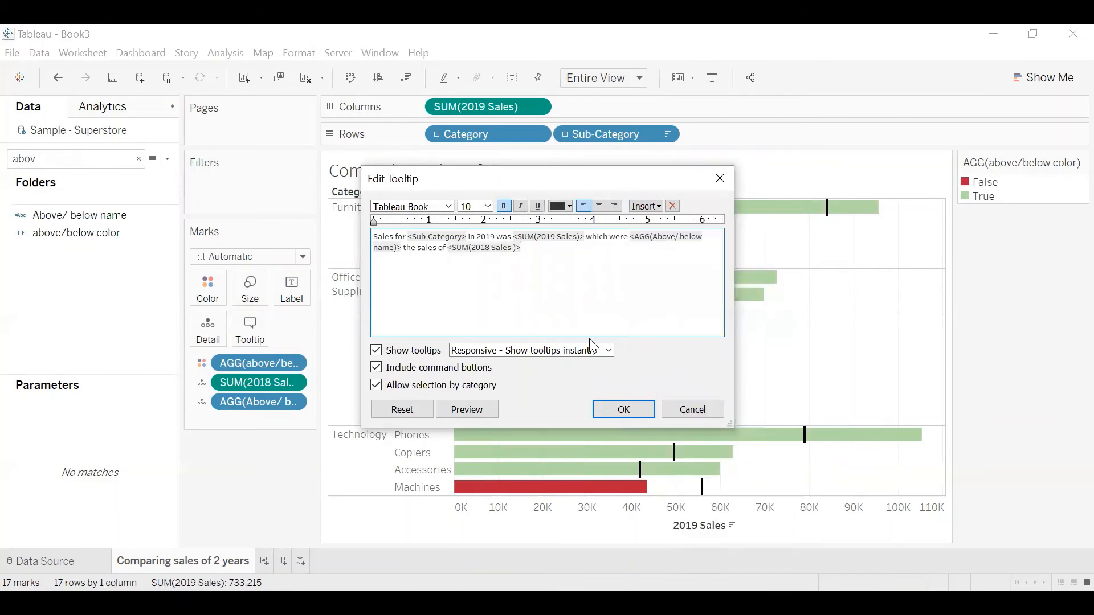
text(in 2018.)
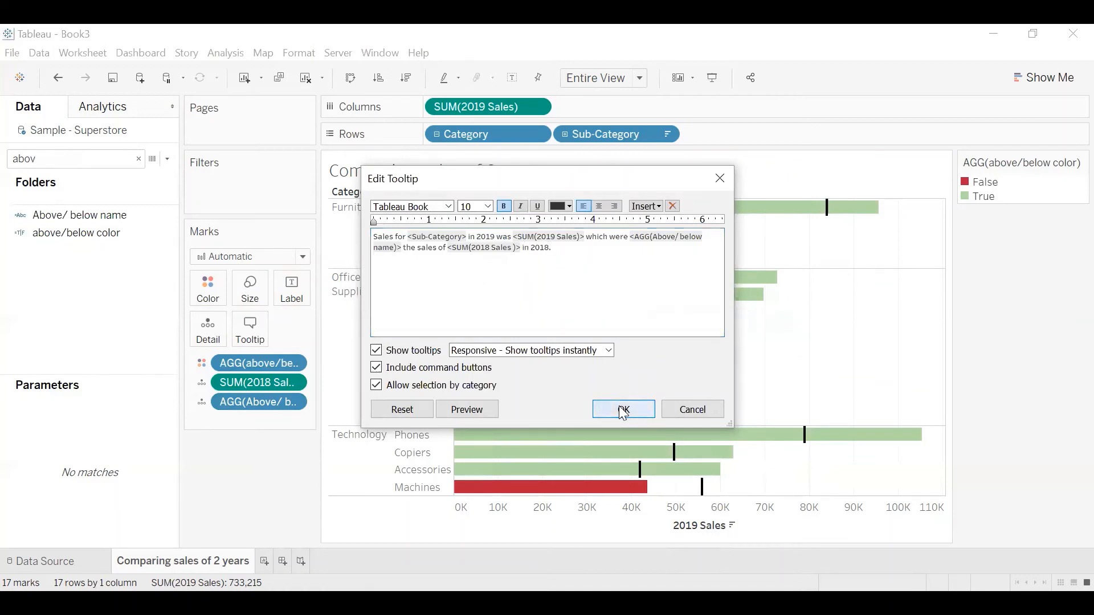
click(624, 411)
mouse_move(507, 216)
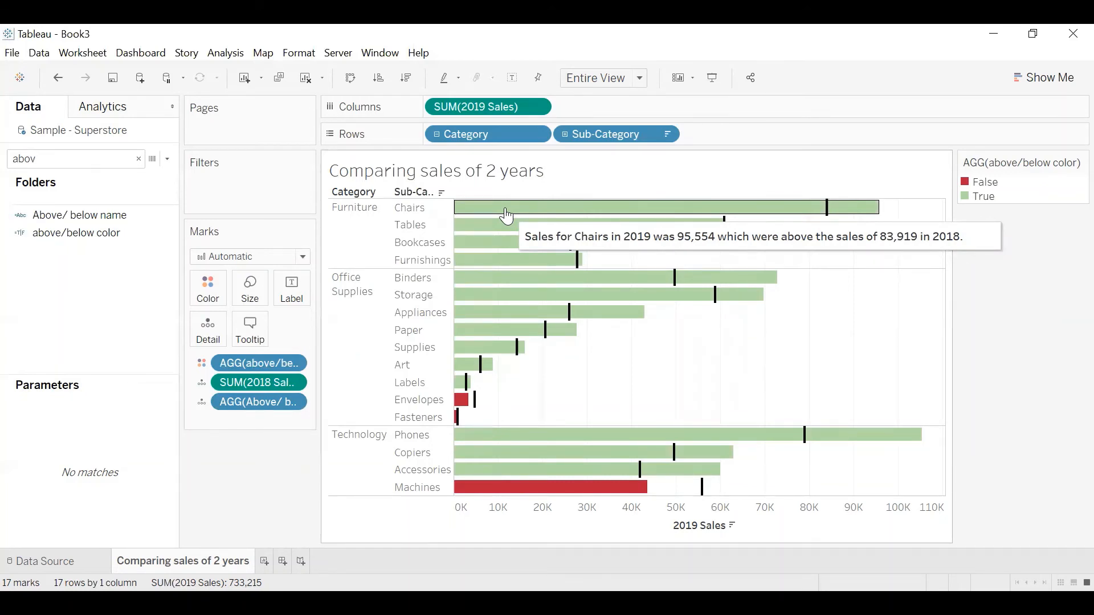
Check the tooltip sentence on the Envelopes bar and review its text in the tooltip editor.
mouse_move(459, 402)
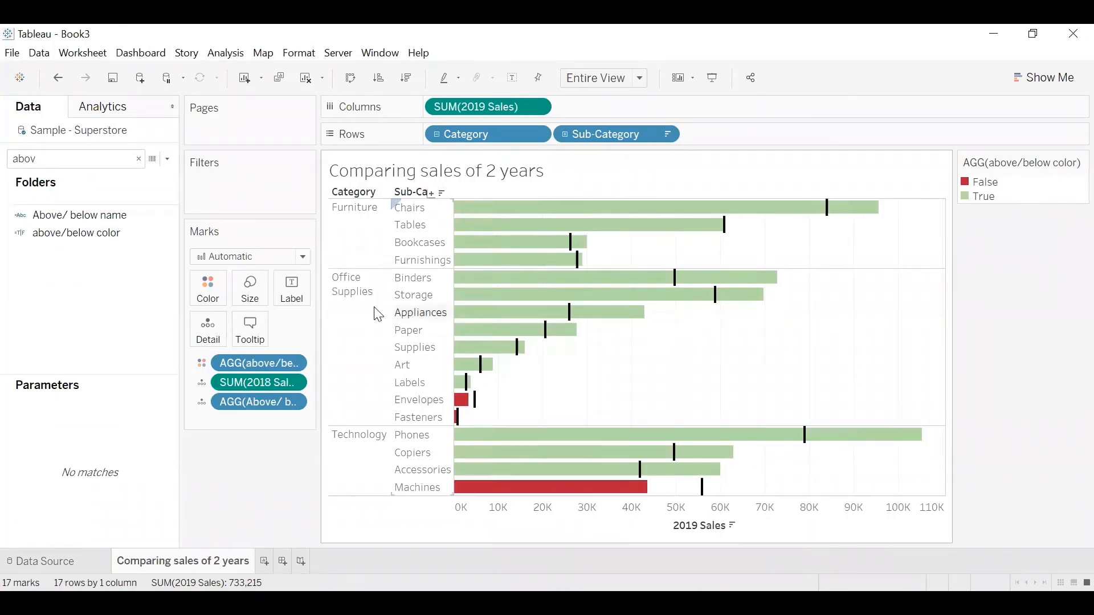
click(265, 329)
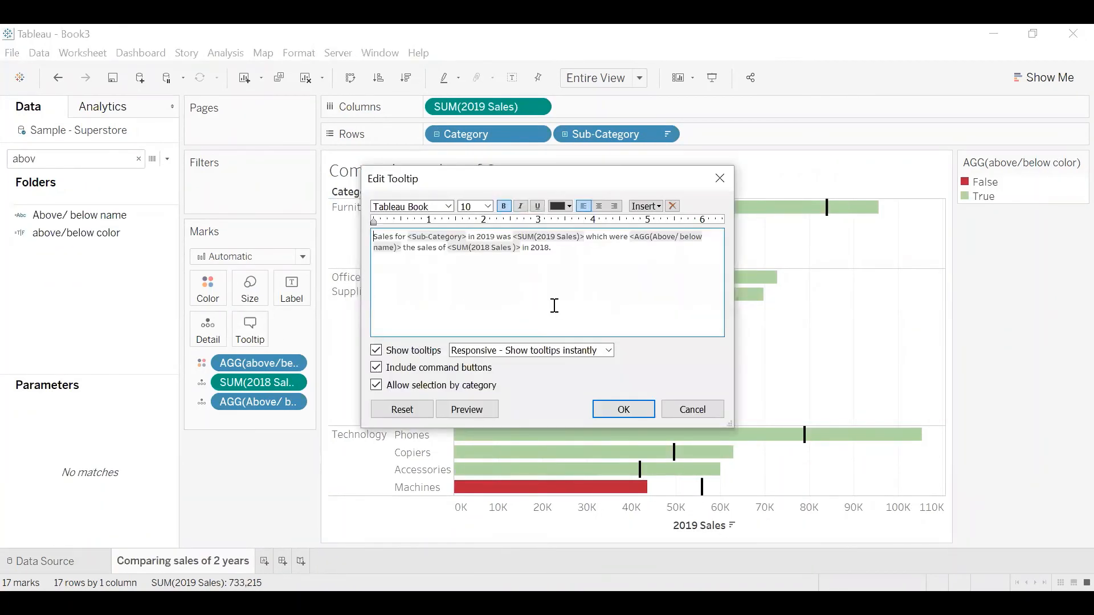
click(632, 406)
mouse_move(462, 403)
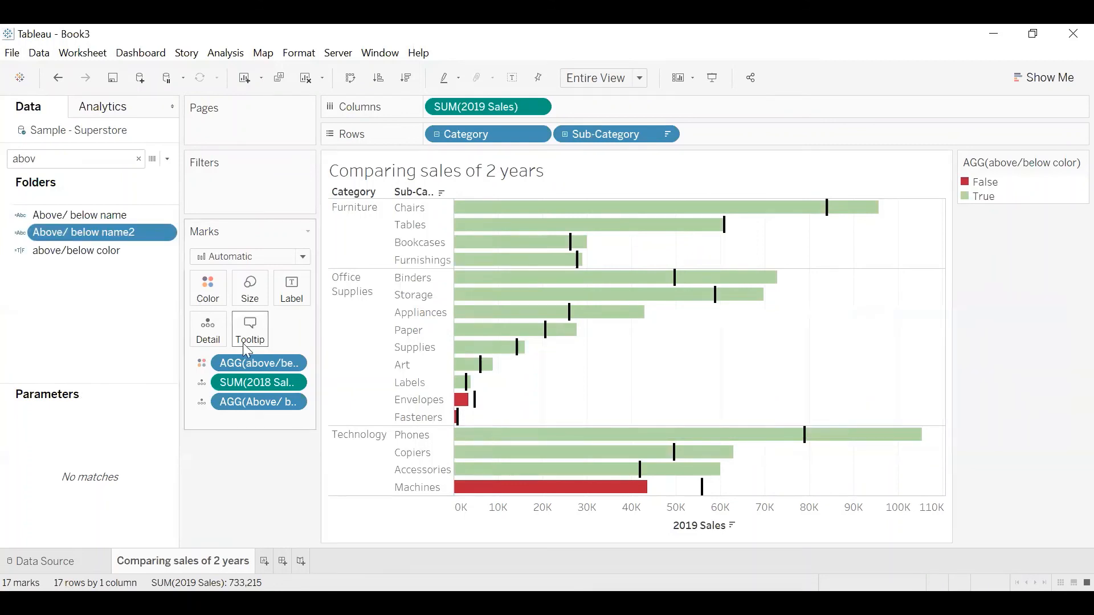
click(243, 343)
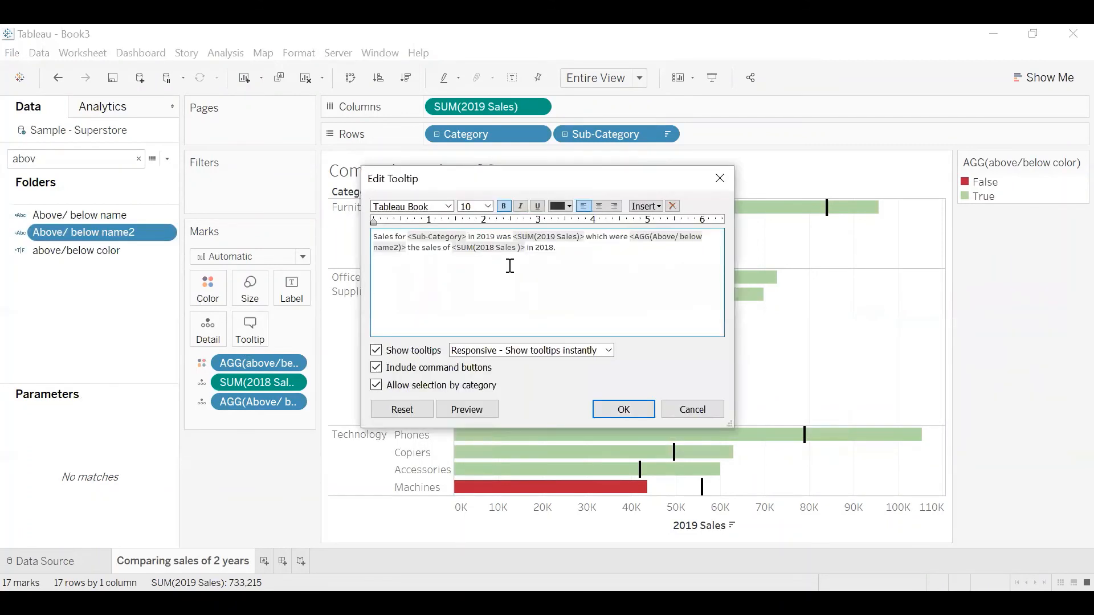
double_click(693, 236)
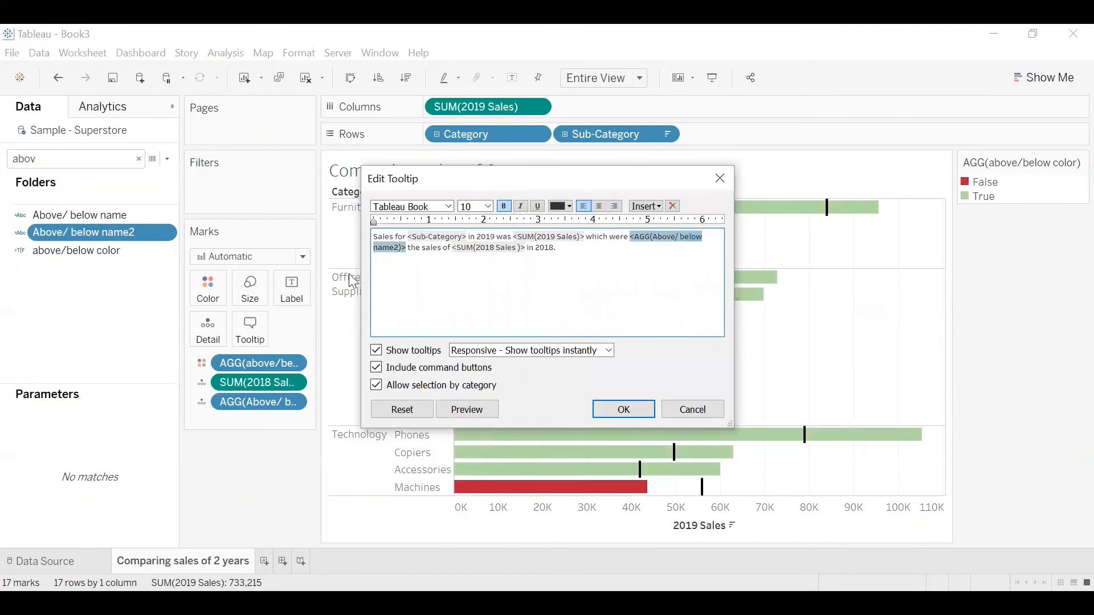
click(408, 251)
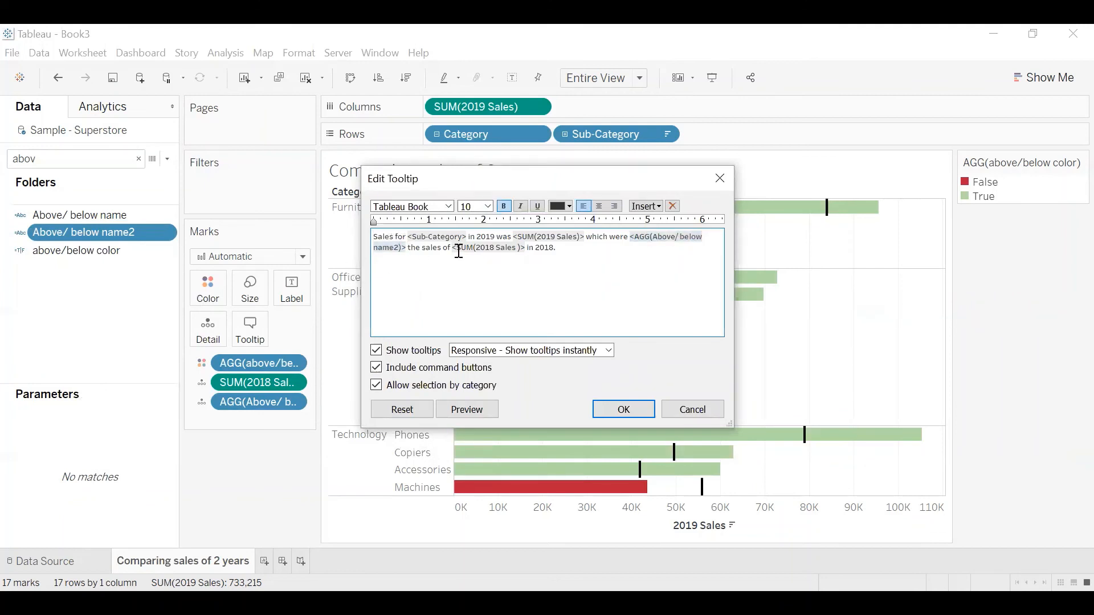
click(641, 205)
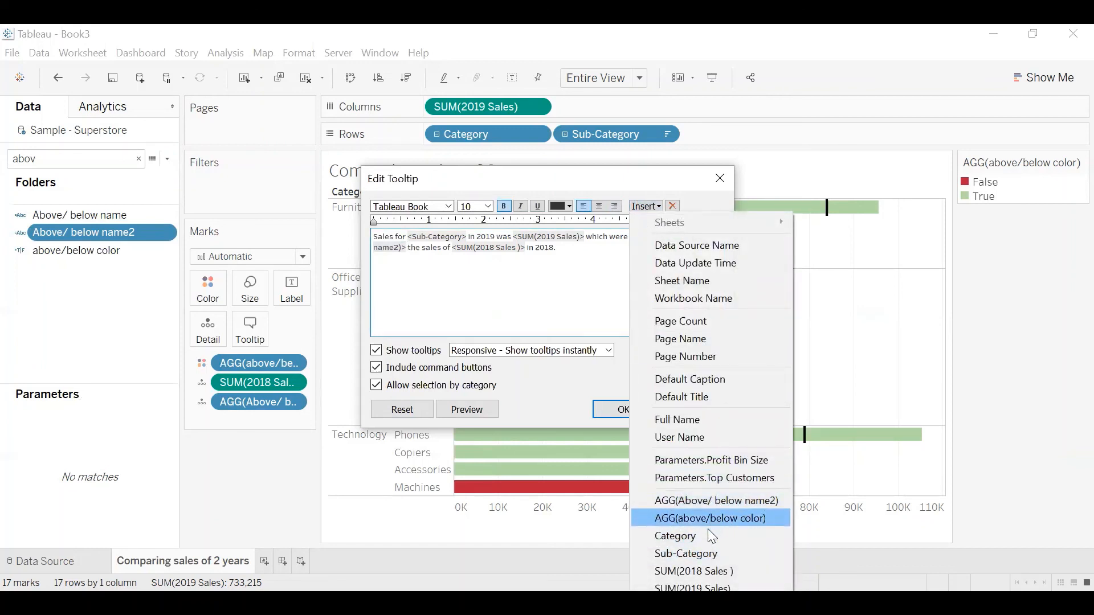
click(524, 265)
click(645, 408)
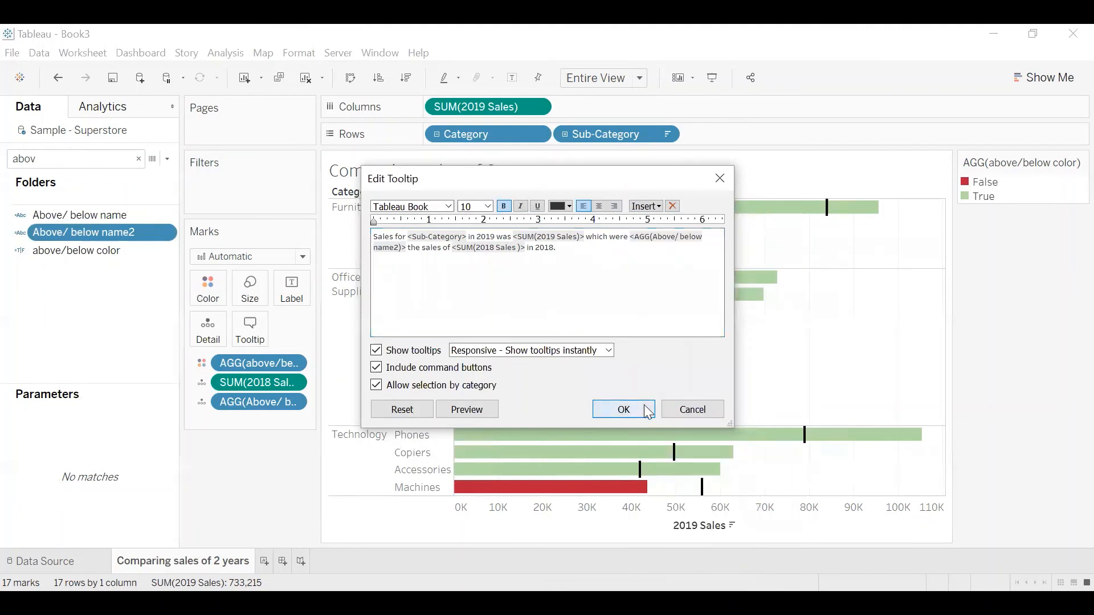
Add Above/ below name to the marks as detail and insert AGG(Above/ below name) directly after AGG(Above/ below name2) in the tooltip.
click(108, 214)
drag(158, 258, 249, 330)
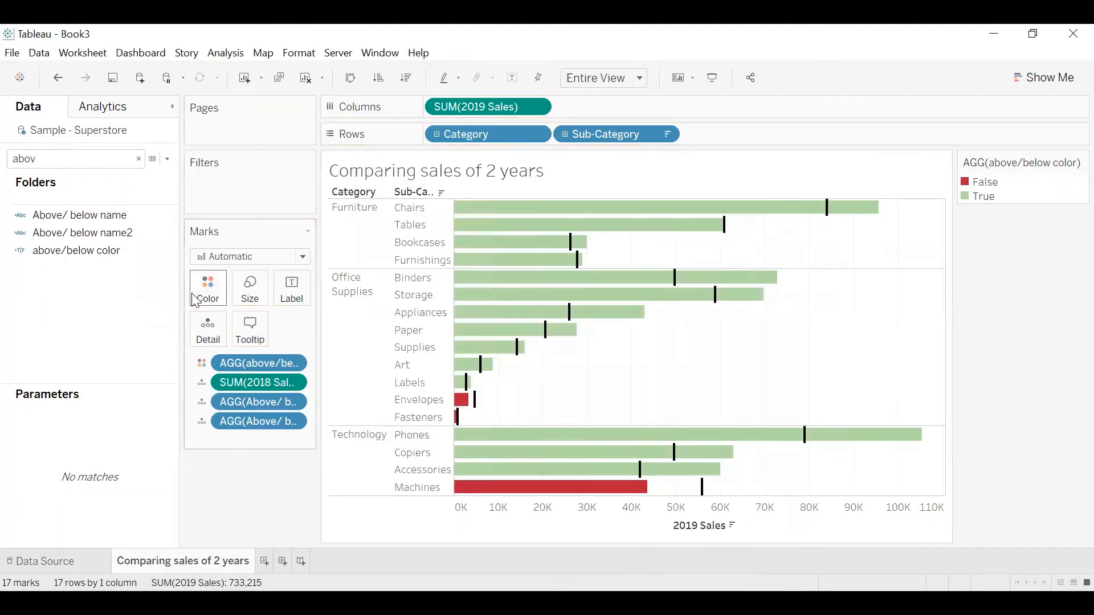
click(250, 330)
double_click(403, 247)
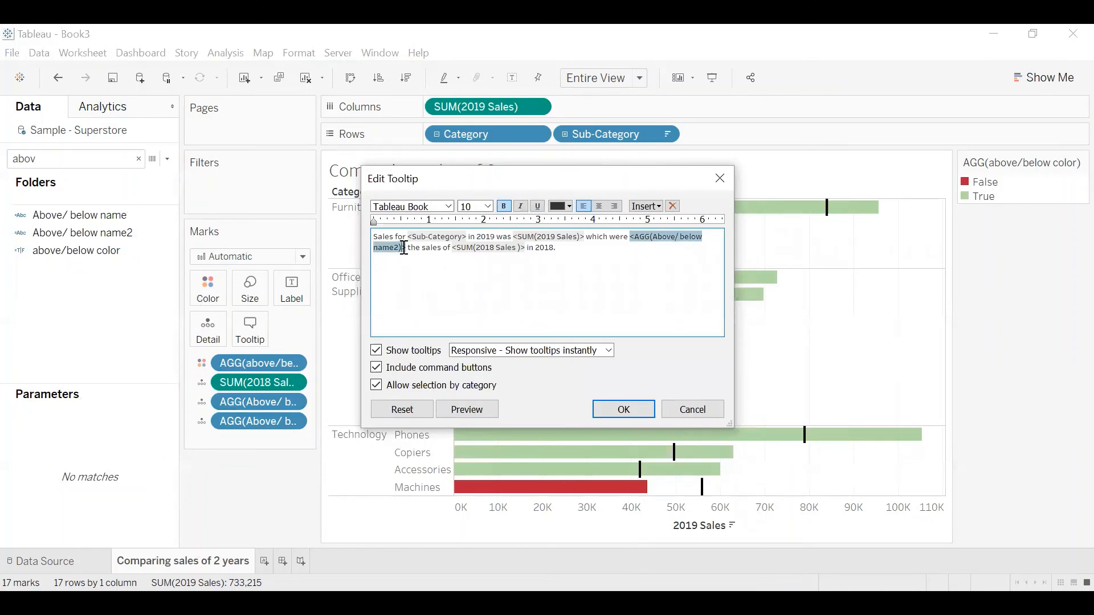
click(404, 247)
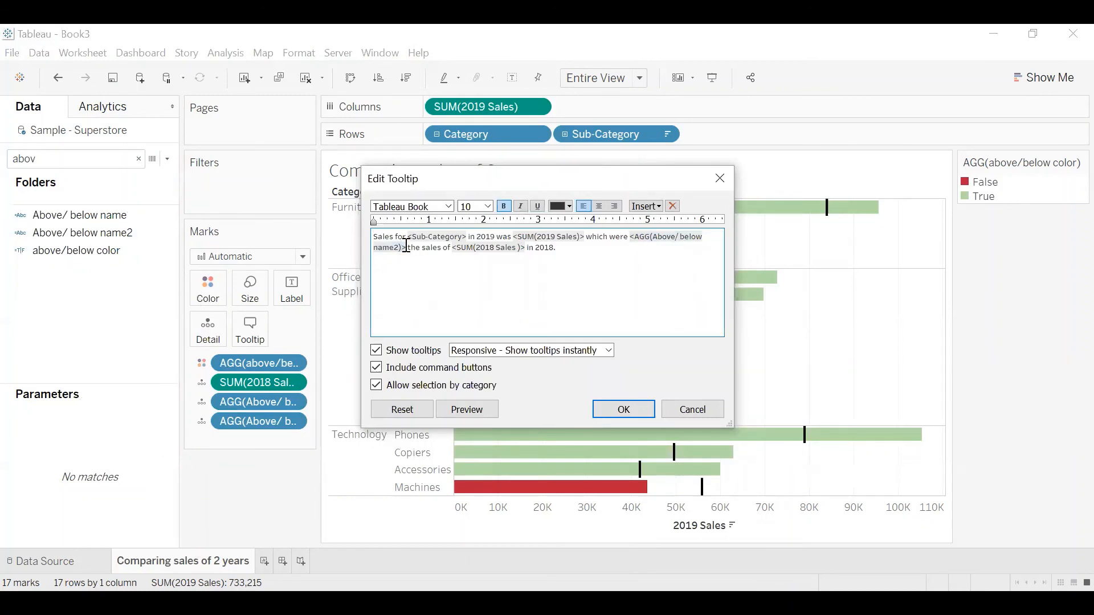
click(646, 206)
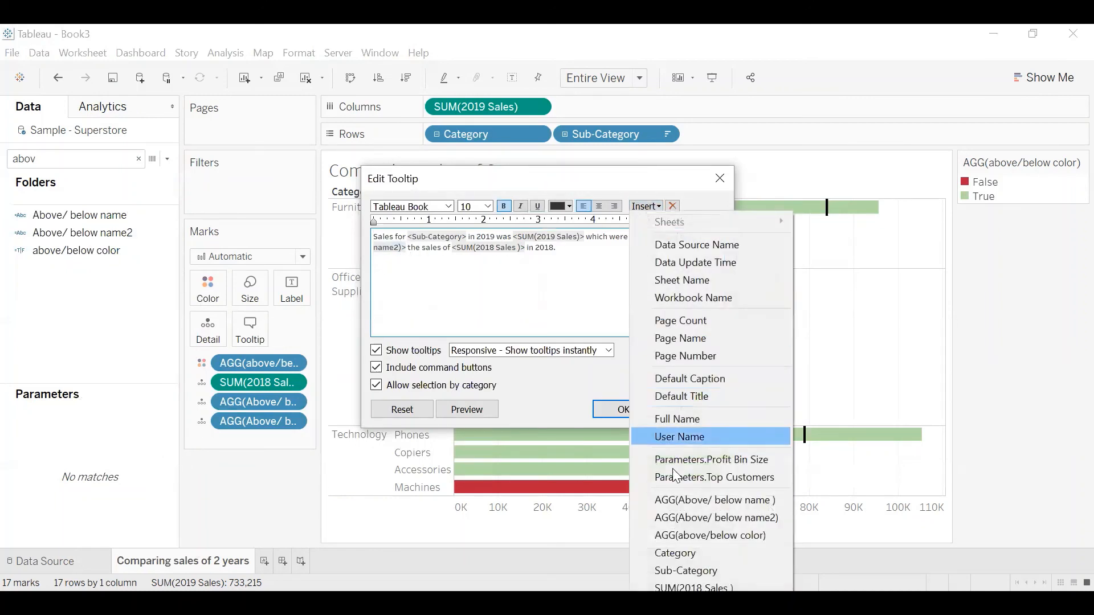
click(715, 499)
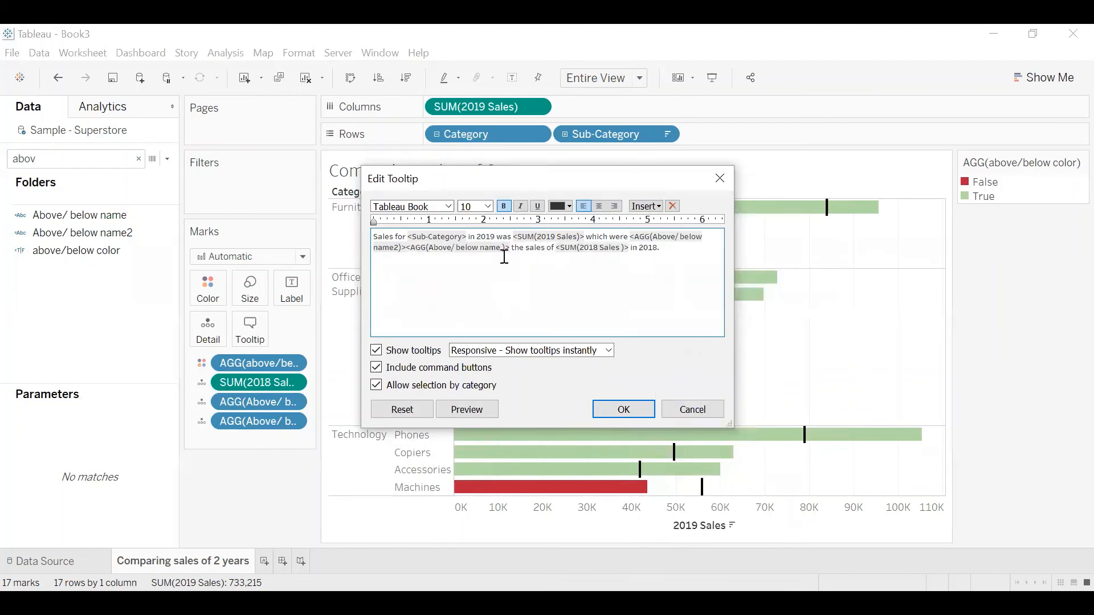
drag(508, 248, 437, 241)
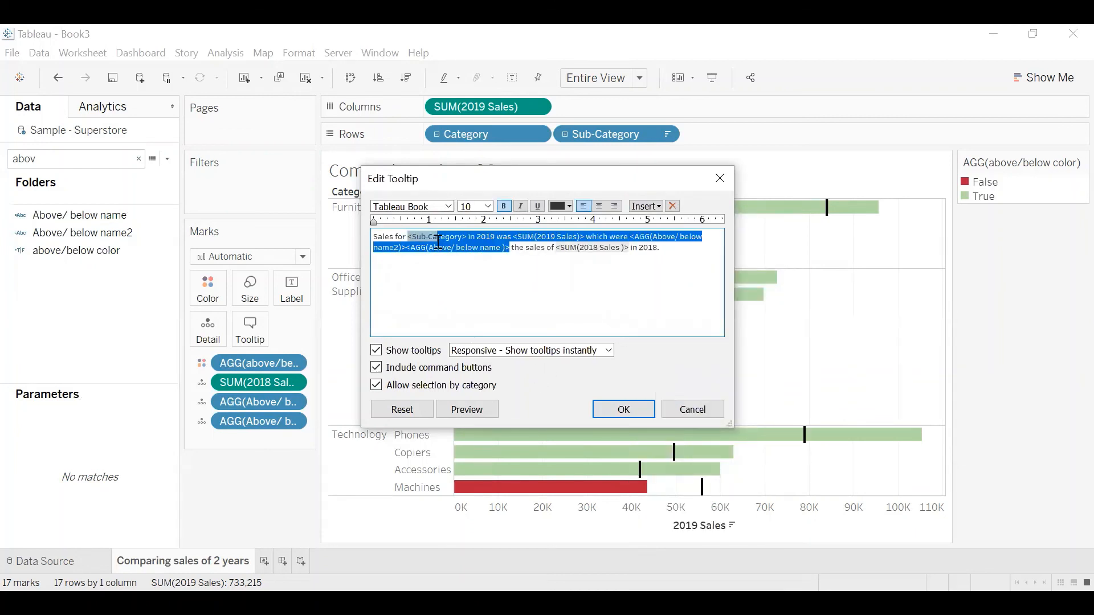
click(625, 415)
Review the formula of the Above/ below name calculated field.
click(118, 216)
right_click(117, 215)
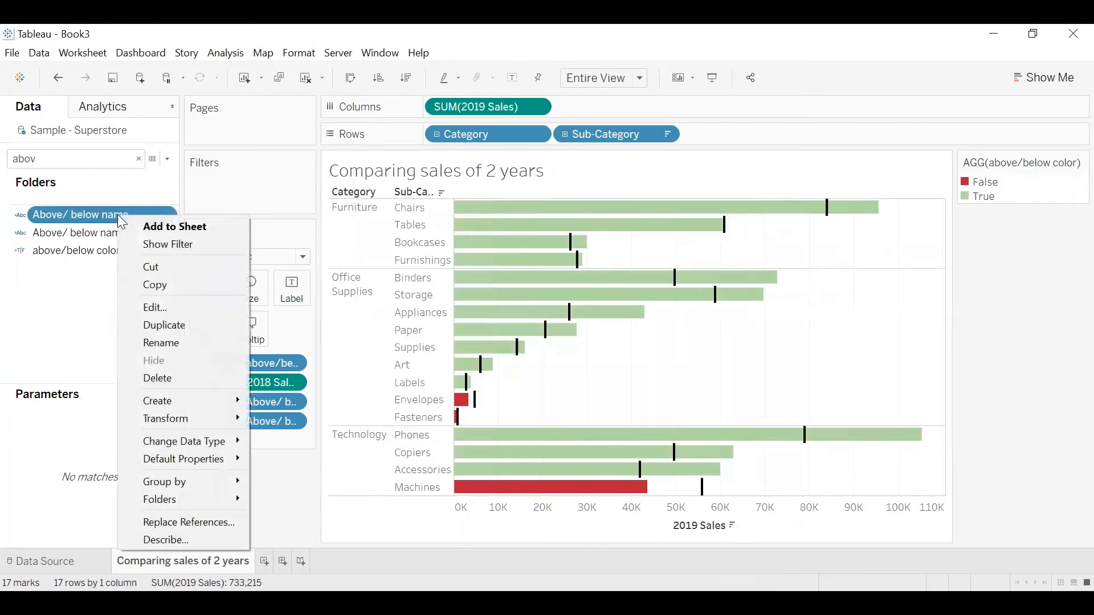
click(154, 311)
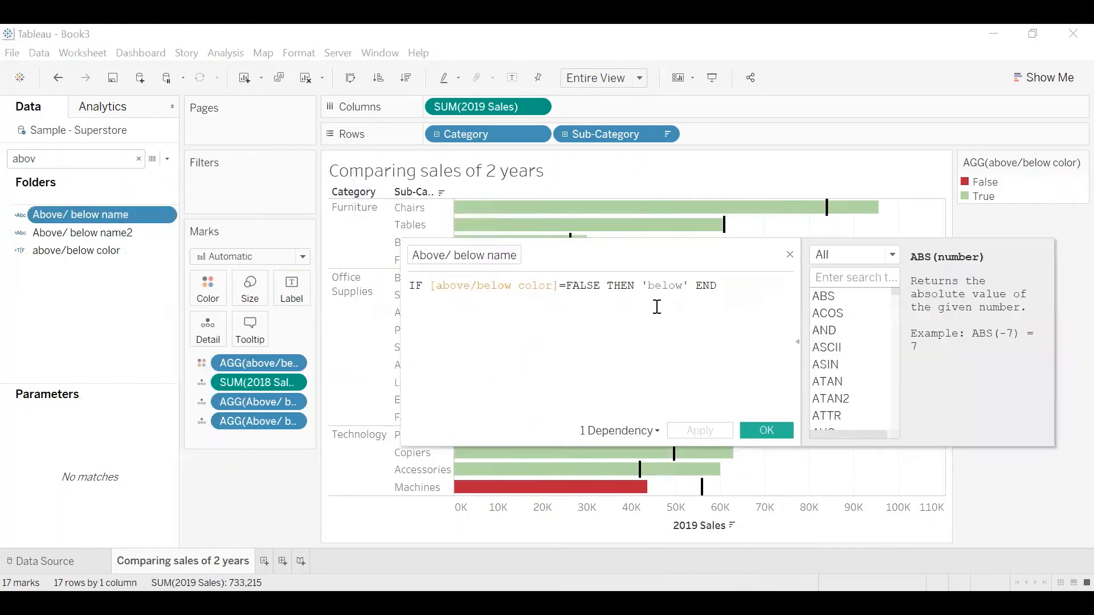
click(764, 430)
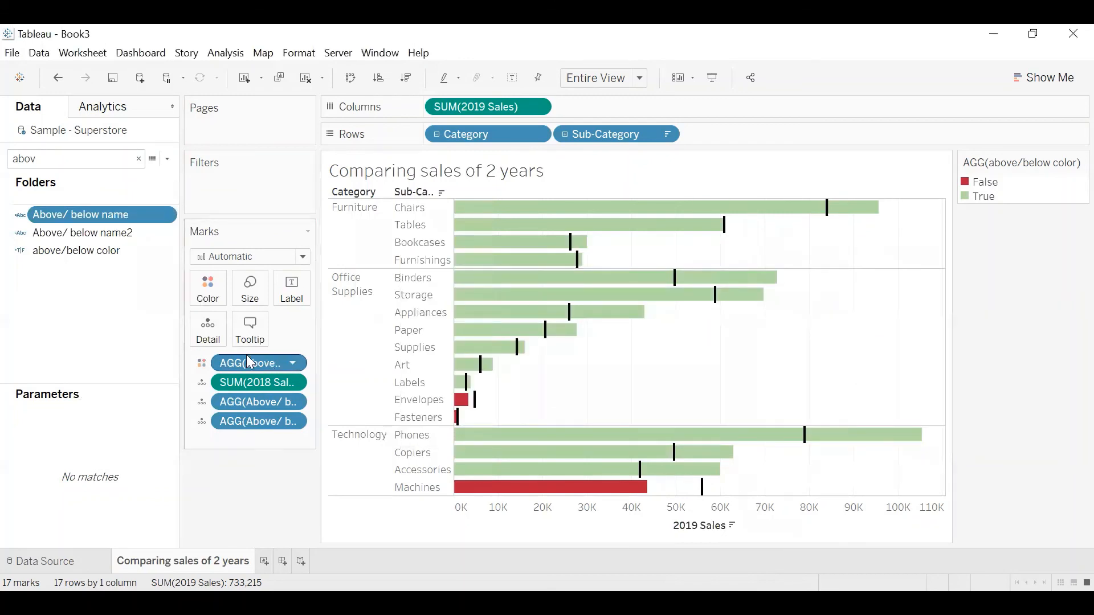
Color the AGG(Above/ below name) field red in the tooltip text.
click(250, 334)
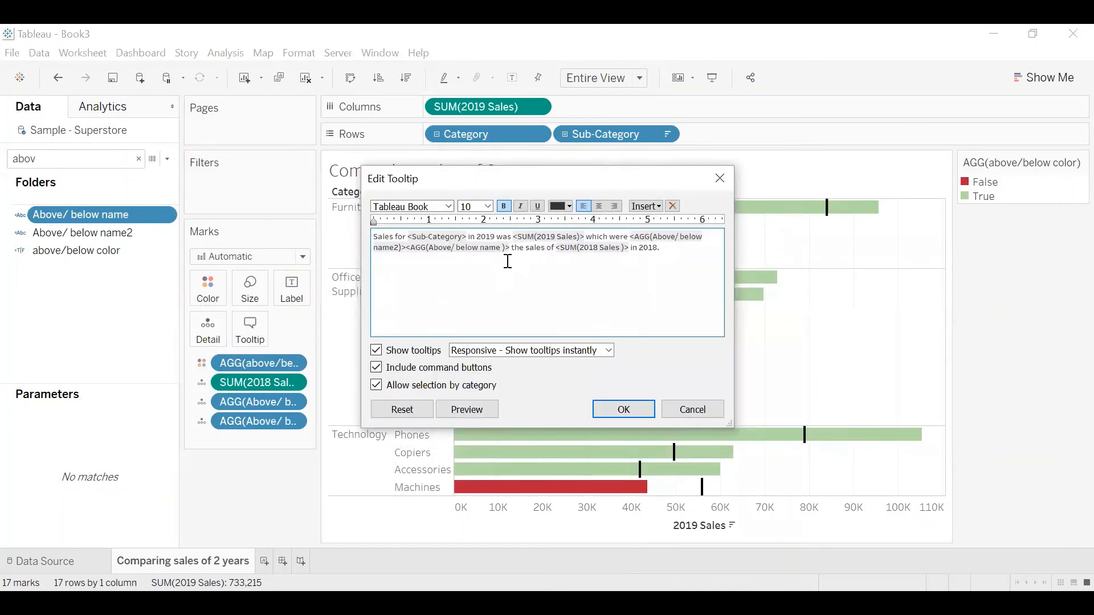
double_click(489, 248)
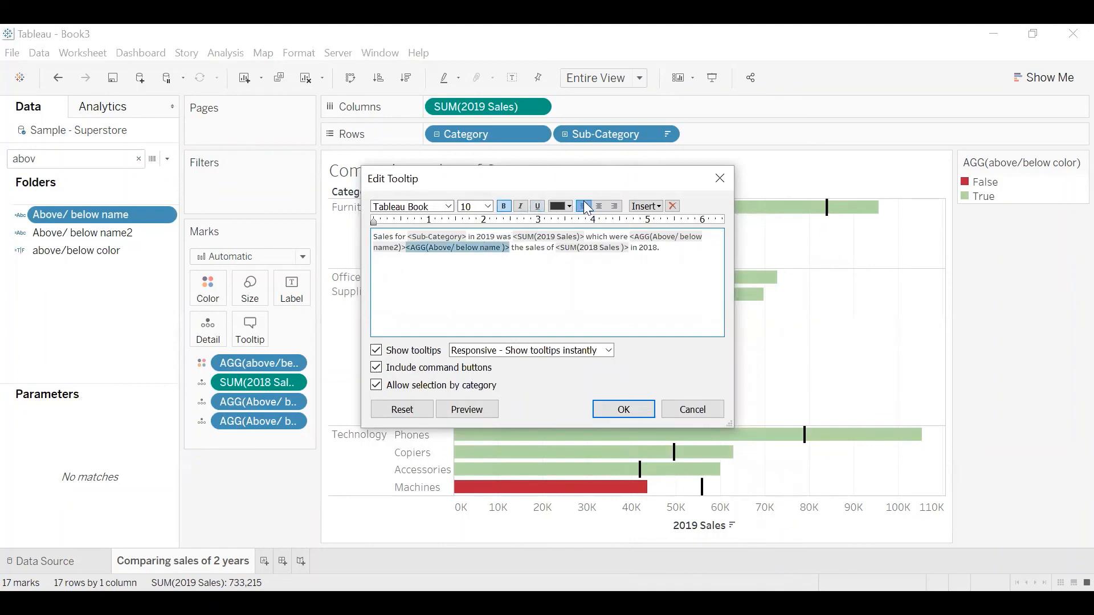
click(555, 205)
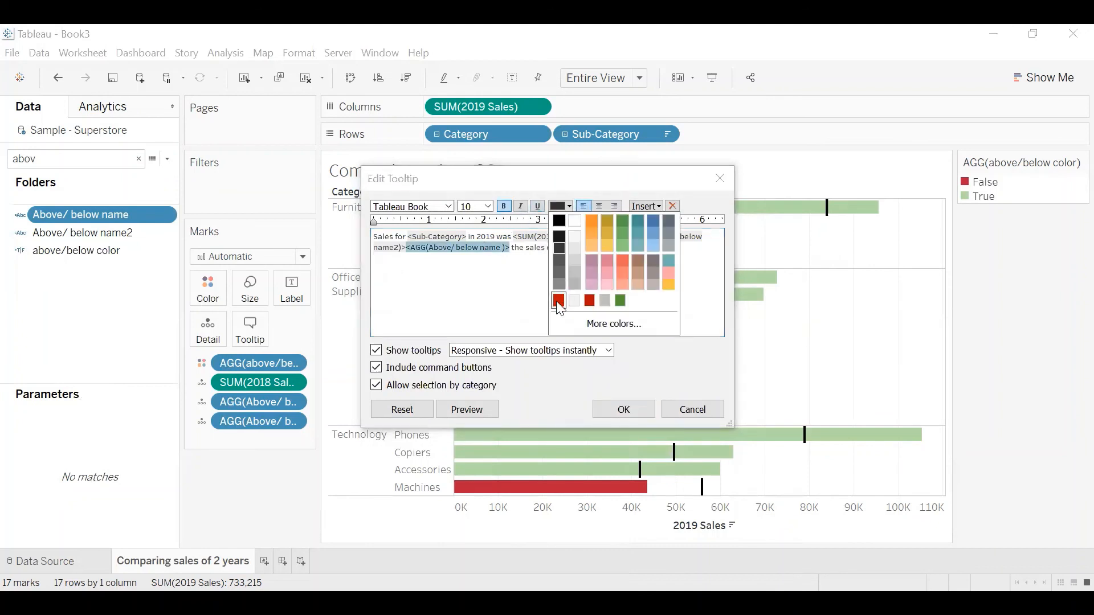
click(558, 300)
Color the AGG(Above/ below name2) field green in the tooltip text and apply the tooltip.
double_click(678, 237)
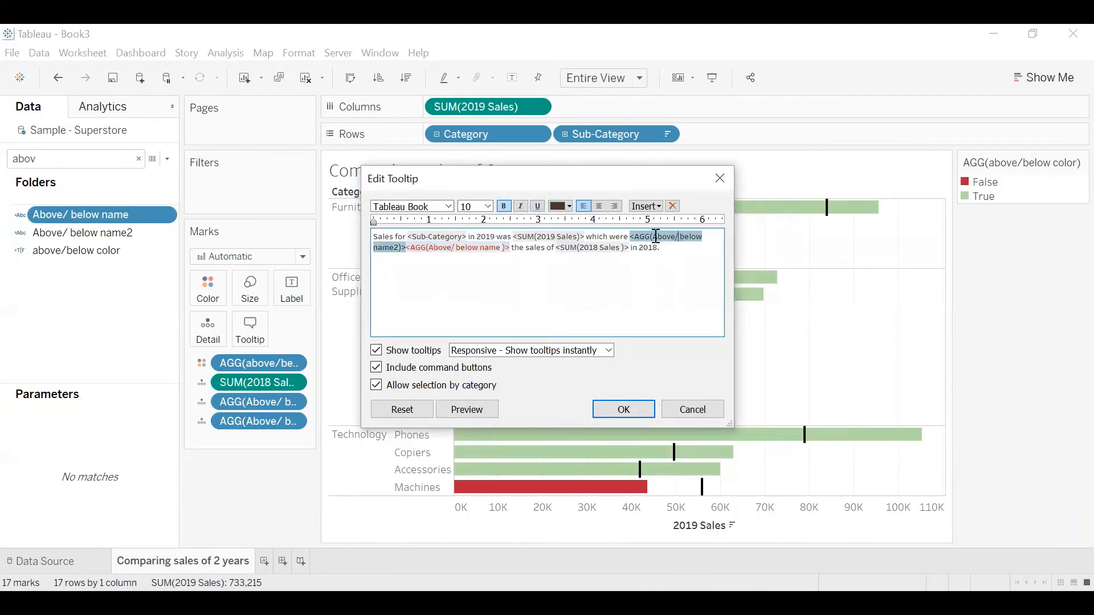
click(564, 203)
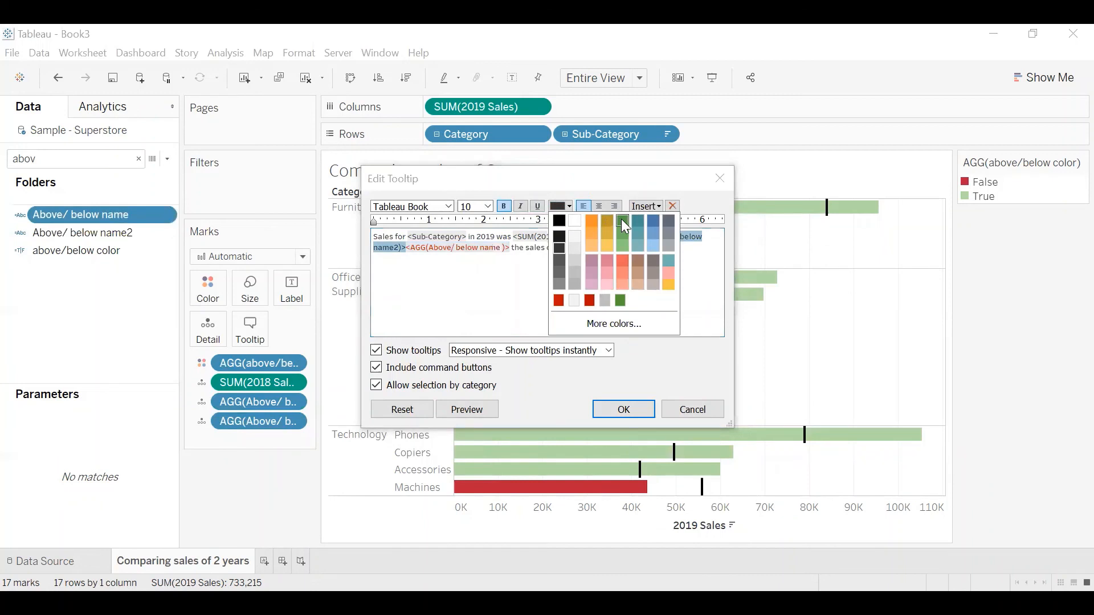
click(622, 223)
click(548, 276)
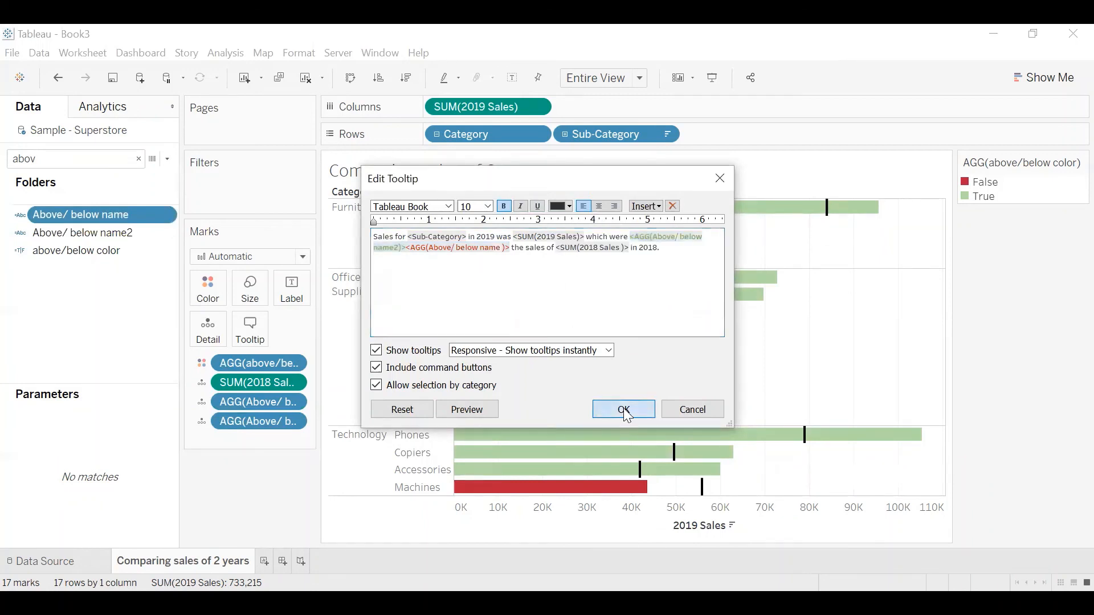
click(623, 410)
Check the tooltip on the Envelopes bar and clear the data field search.
mouse_move(463, 402)
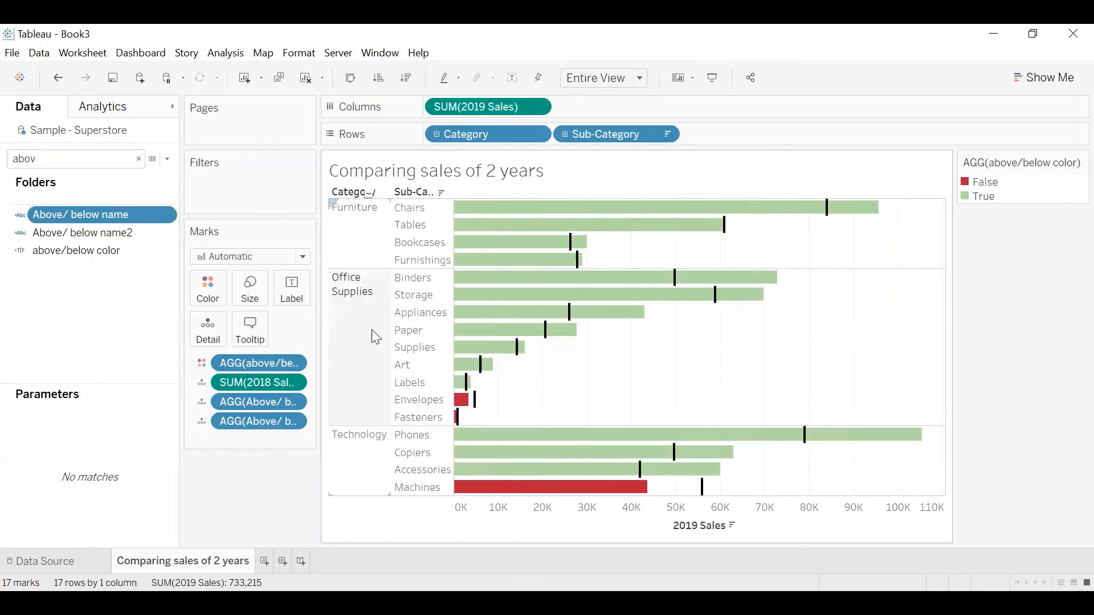
click(137, 158)
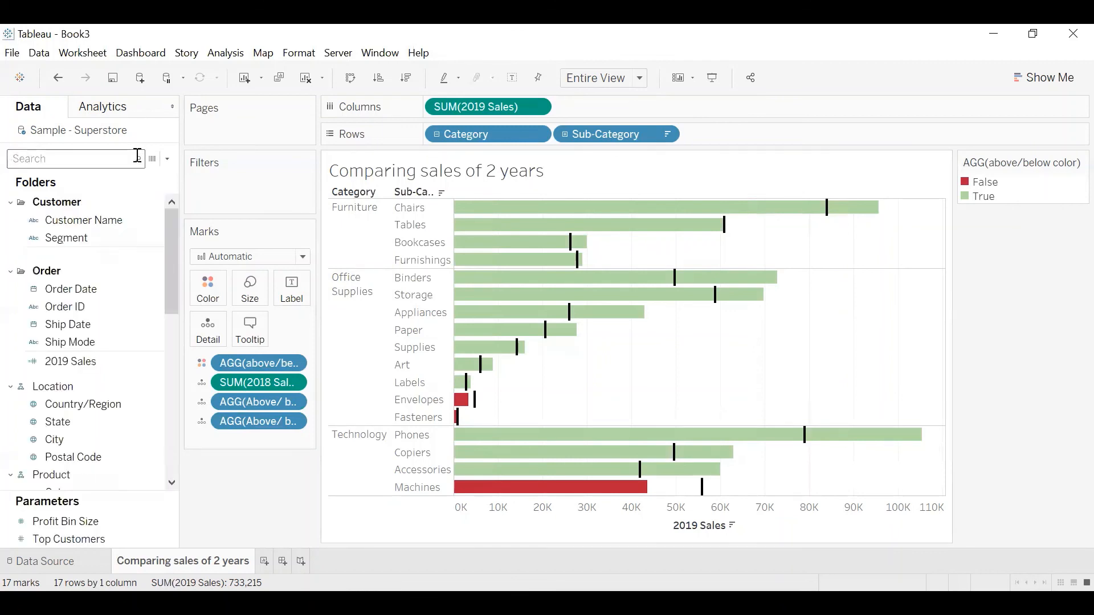